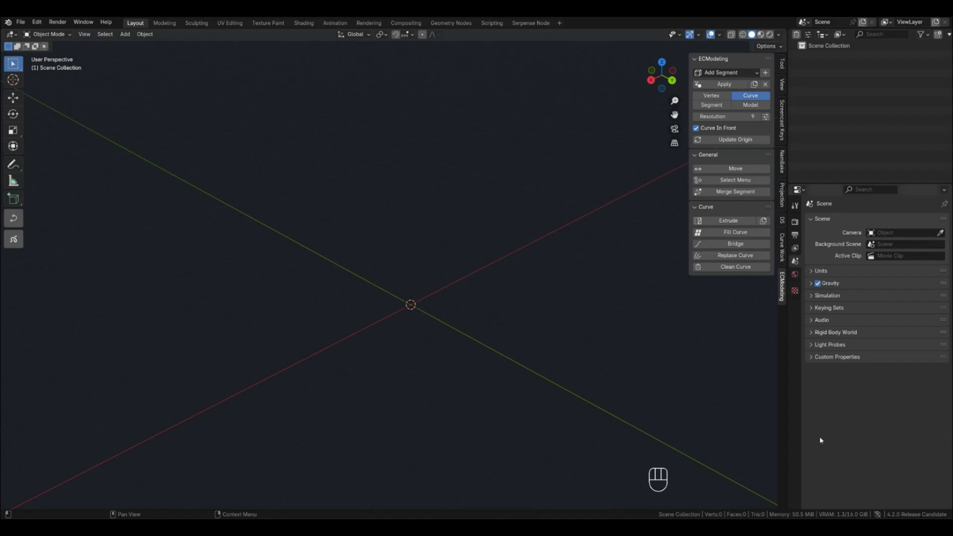
Step: Add an ECModeling cylinder segment and raise it along Z above the origin
{"action": "left_click", "coordinate": [14, 240]}
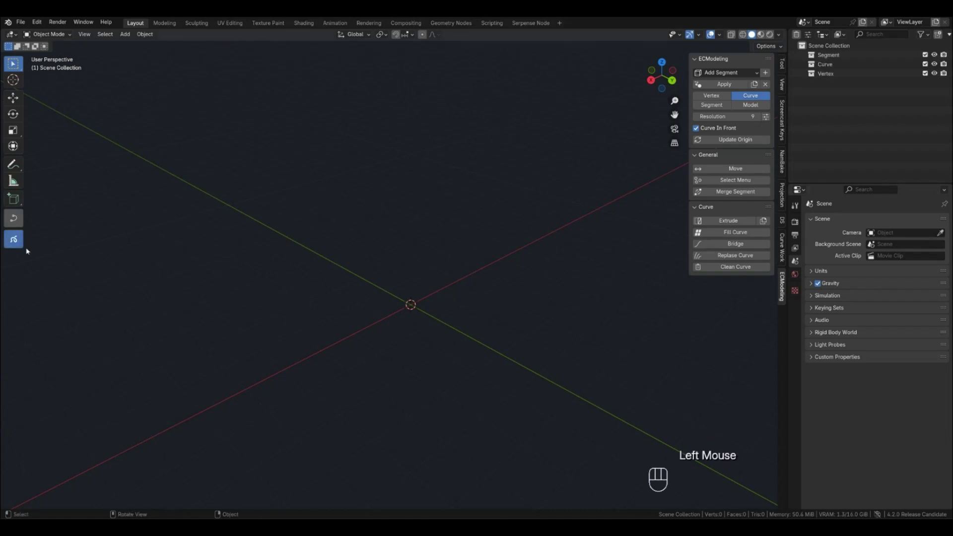
{"action": "left_click", "coordinate": [724, 74]}
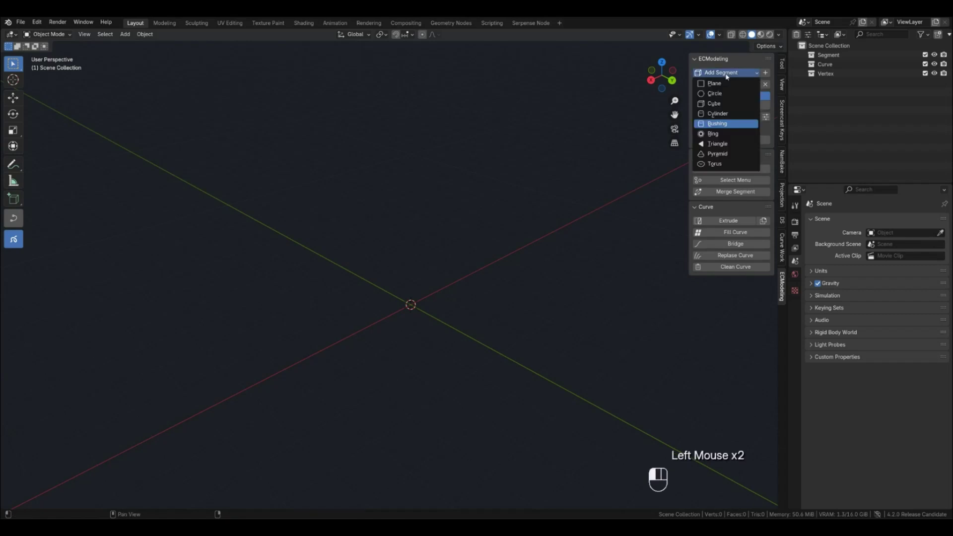
{"action": "left_click", "coordinate": [724, 113]}
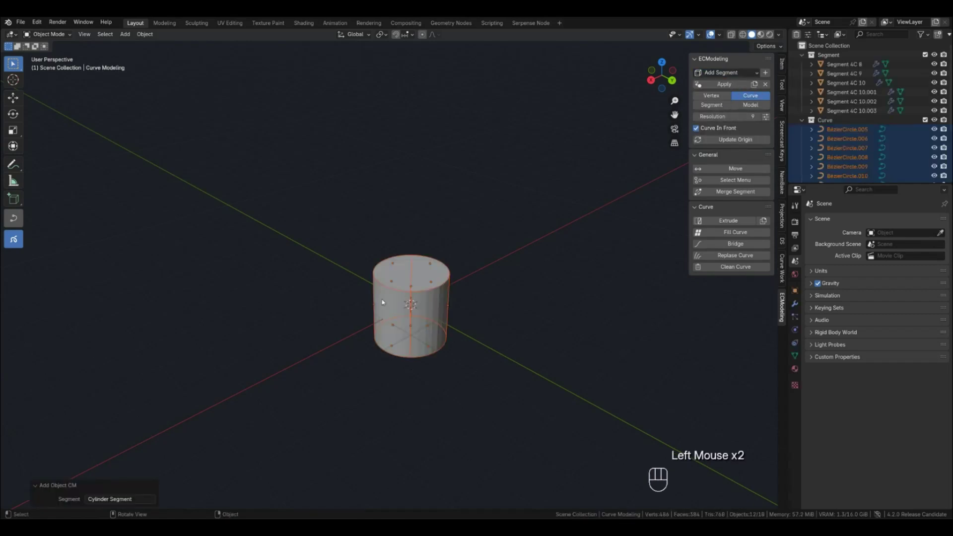
{"action": "key", "text": "g"}
{"action": "key", "text": "z"}
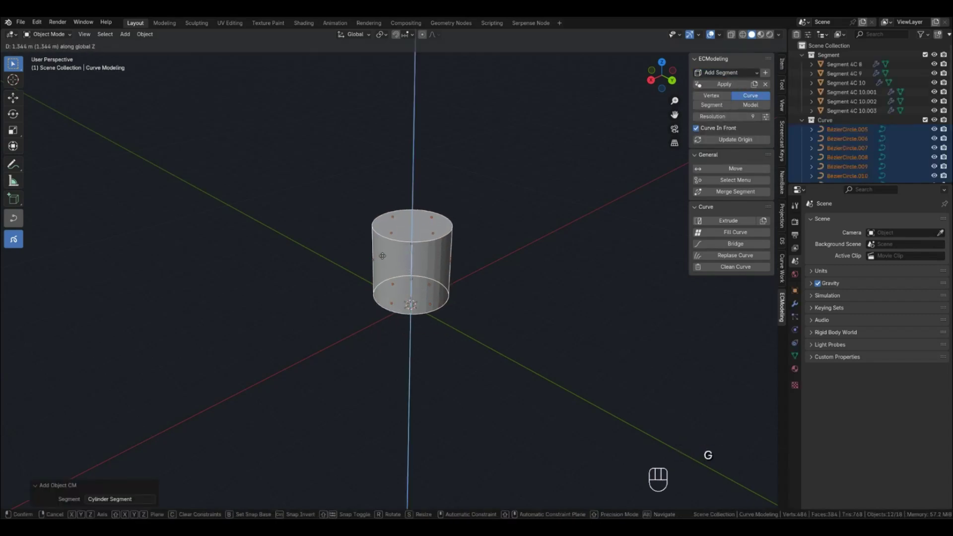
{"action": "left_click", "coordinate": [386, 225]}
Step: In curve mode, select the cylinder's four ring curves
{"action": "left_click", "coordinate": [543, 299]}
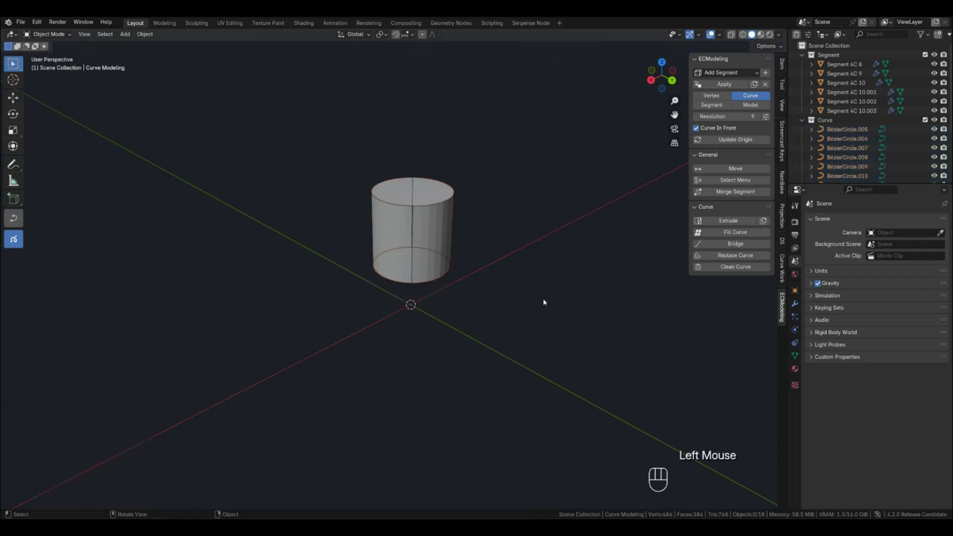
{"action": "mouse_move", "coordinate": [450, 294]}
{"action": "middle_mouse_down"}
{"action": "mouse_move", "coordinate": [447, 305]}
{"action": "mouse_move", "coordinate": [469, 298]}
{"action": "middle_mouse_up"}
{"action": "scroll", "coordinate": [448, 307], "scroll_direction": "up", "scroll_amount": 2}
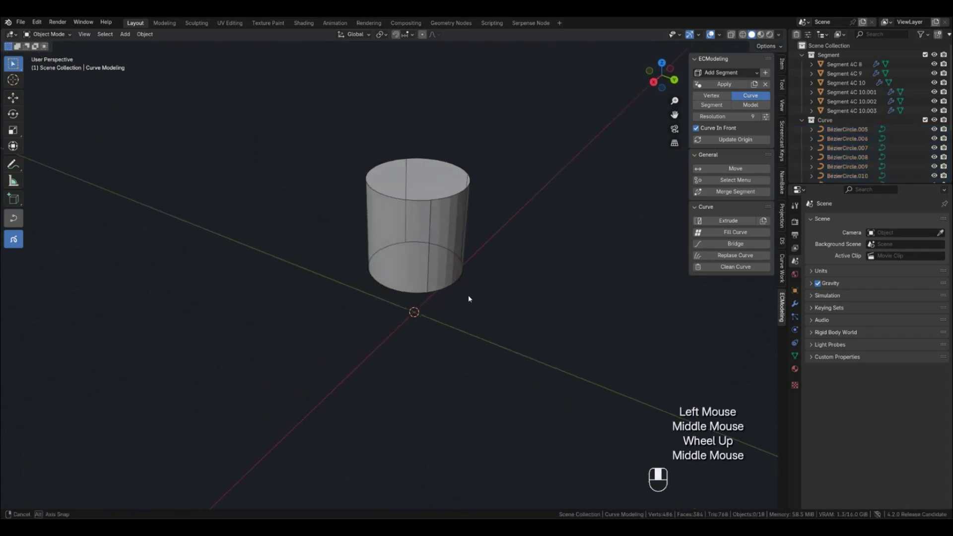
{"action": "key", "text": "2"}
{"action": "left_click", "coordinate": [455, 286]}
{"action": "left_click", "coordinate": [448, 256], "text": "shift"}
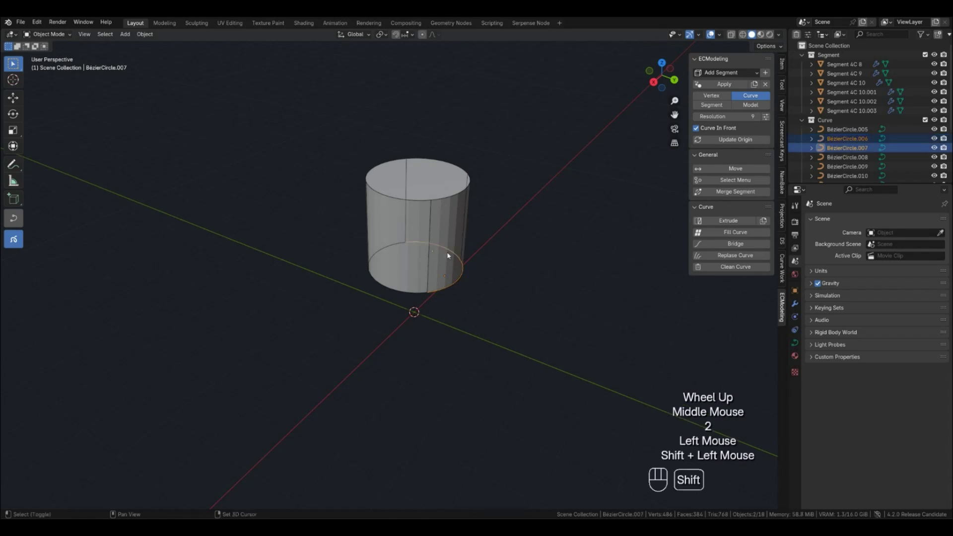
{"action": "left_click", "coordinate": [402, 291], "text": "shift"}
{"action": "left_click", "coordinate": [382, 252], "text": "shift"}
{"action": "middle_click_drag", "start_coordinate": [466, 302], "coordinate": [418, 326], "text": "shift"}
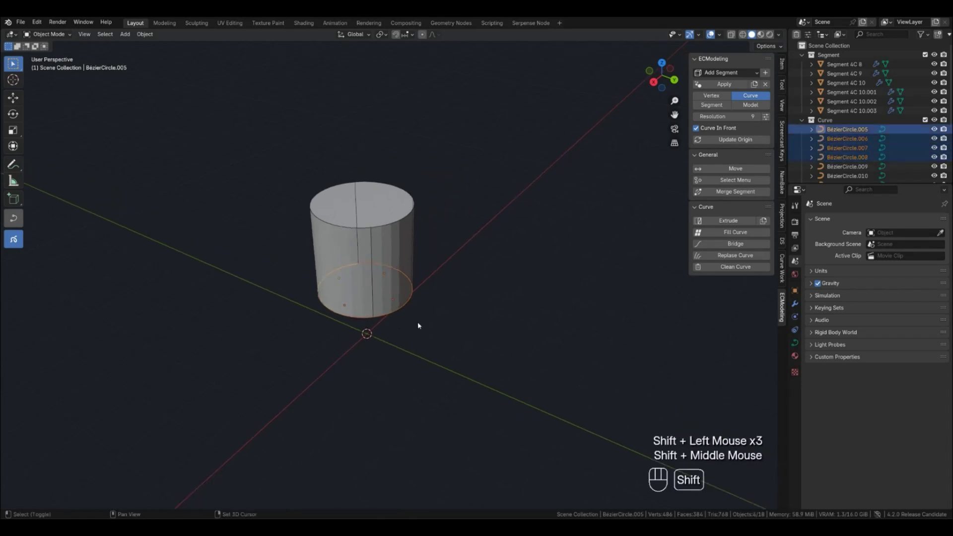
Step: Lift the rings' control points along Z to form arches, then return to surface display
{"action": "key", "text": "alt+c"}
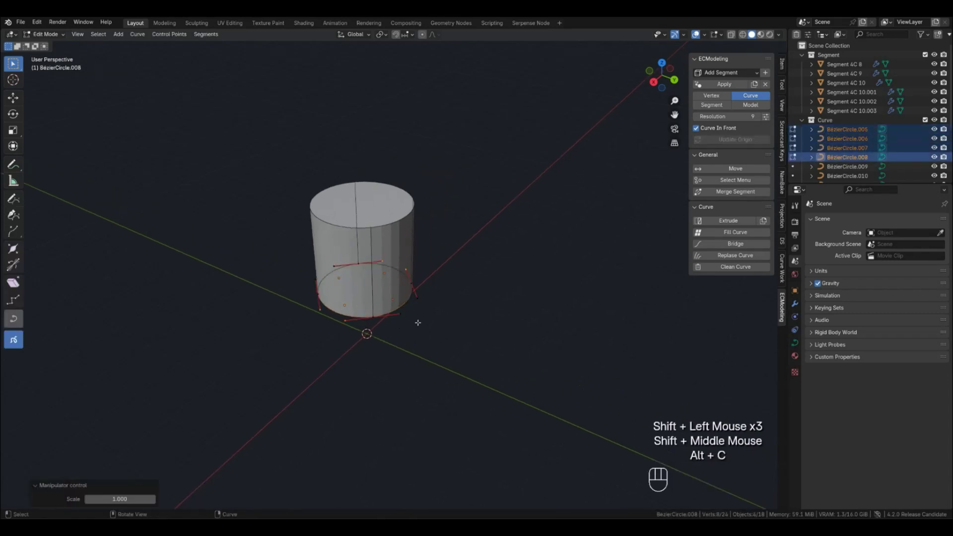
{"action": "key", "text": "g"}
{"action": "key", "text": "z"}
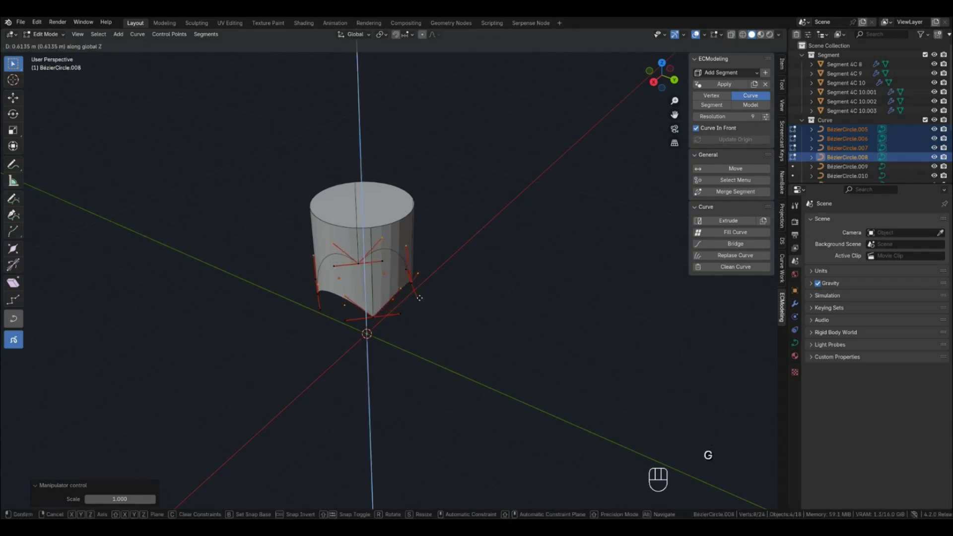
{"action": "left_click", "coordinate": [420, 297]}
{"action": "middle_click_drag", "start_coordinate": [432, 300], "coordinate": [405, 321]}
{"action": "left_click", "coordinate": [407, 326]}
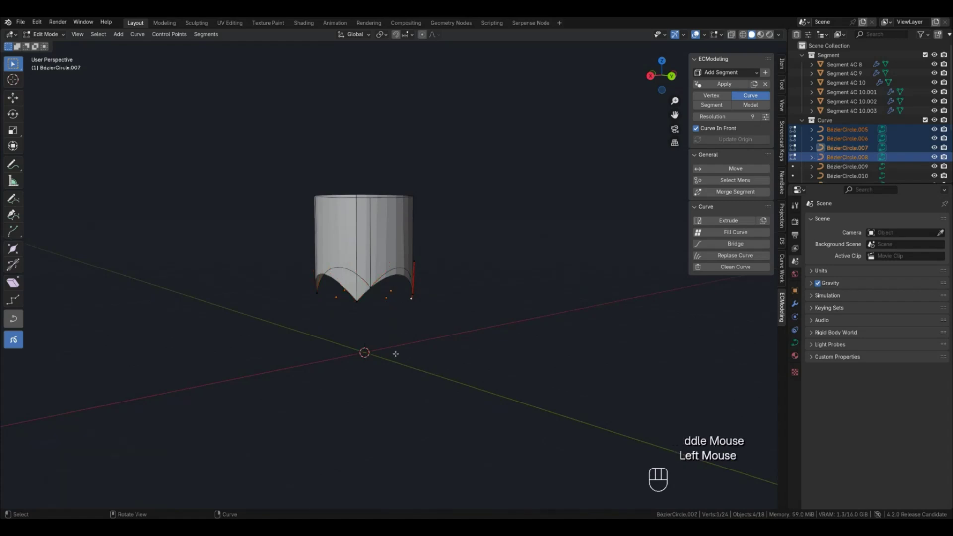
{"action": "key", "text": "Tab"}
{"action": "key", "text": "3"}
{"action": "scroll", "coordinate": [376, 320], "scroll_direction": "up", "scroll_amount": 2}
{"action": "middle_click_drag", "start_coordinate": [377, 320], "coordinate": [339, 318]}
Step: Delete the unwanted lower segment surface
{"action": "left_click", "coordinate": [375, 278]}
{"action": "key", "text": "x"}
{"action": "scroll", "coordinate": [374, 275], "scroll_direction": "down", "scroll_amount": 2}
Step: Extrude the four arch curves with individual normals, constrained along Z
{"action": "key", "text": "2"}
{"action": "left_click", "coordinate": [356, 285]}
{"action": "left_click", "coordinate": [328, 293], "text": "shift"}
{"action": "left_click", "coordinate": [326, 254], "text": "shift"}
{"action": "left_click", "coordinate": [398, 266], "text": "shift"}
{"action": "middle_click_drag", "start_coordinate": [417, 307], "coordinate": [446, 336]}
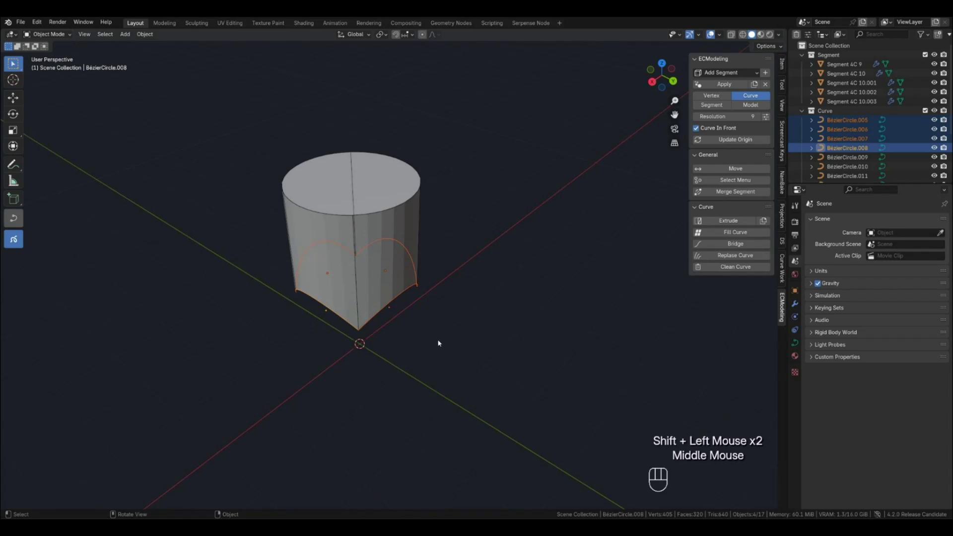
{"action": "key", "text": "e"}
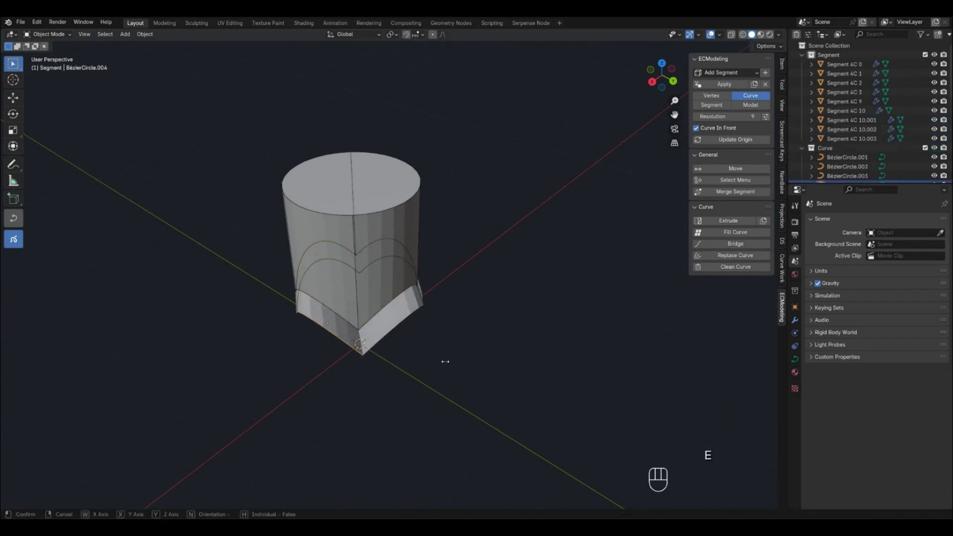
{"action": "key", "text": "h"}
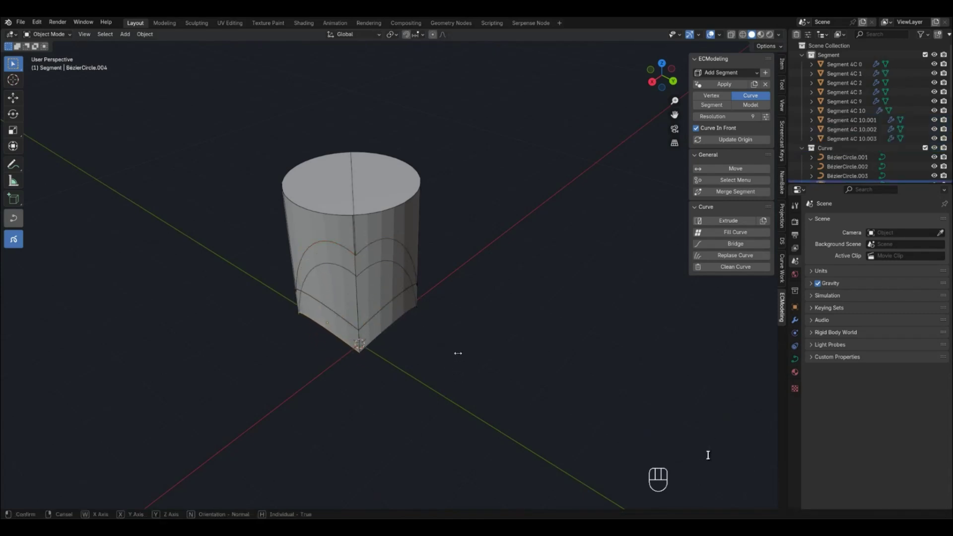
{"action": "key", "text": "z"}
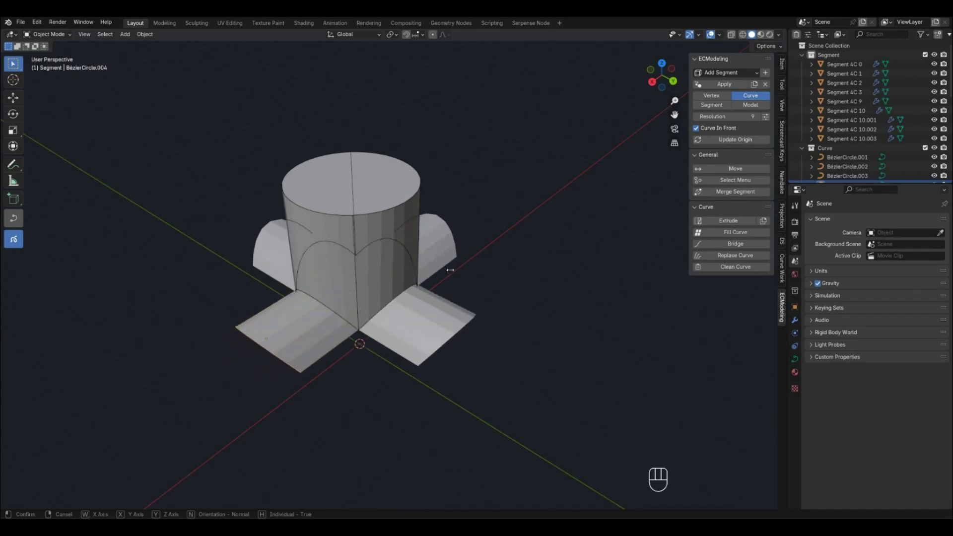
Step: Confirm the extruded side branches
{"action": "left_click", "coordinate": [454, 268]}
{"action": "scroll", "coordinate": [517, 290], "scroll_direction": "down", "scroll_amount": 1}
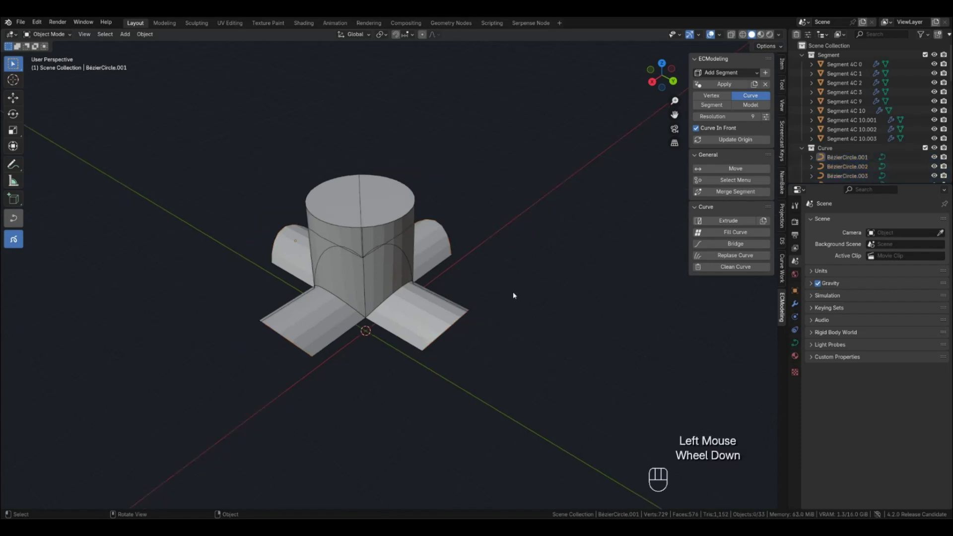
{"action": "mouse_move", "coordinate": [496, 311]}
{"action": "middle_mouse_down"}
{"action": "mouse_move", "coordinate": [464, 308]}
{"action": "mouse_move", "coordinate": [490, 320]}
{"action": "middle_mouse_up"}
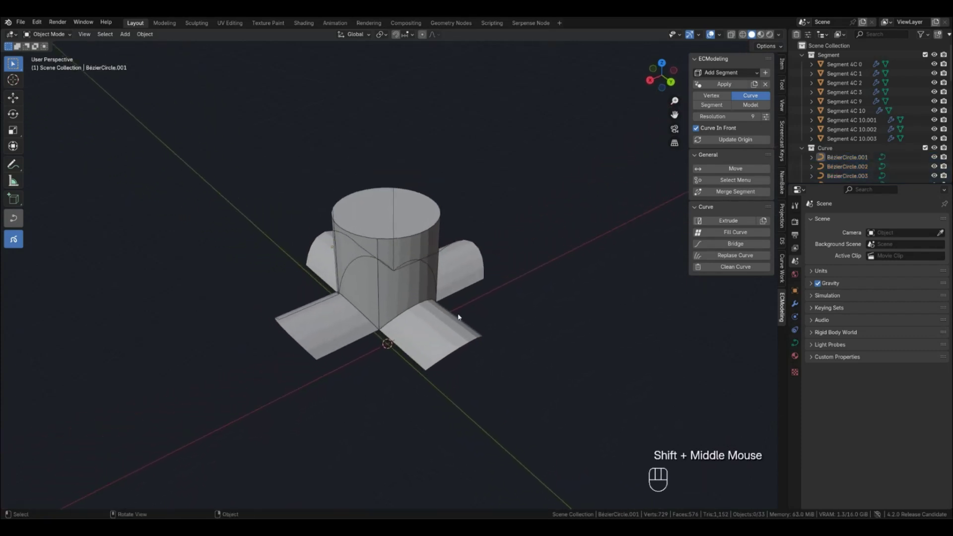
Step: Extrude the branches' outer edge curves straight down along Z into walls
{"action": "left_click", "coordinate": [406, 354], "text": "shift"}
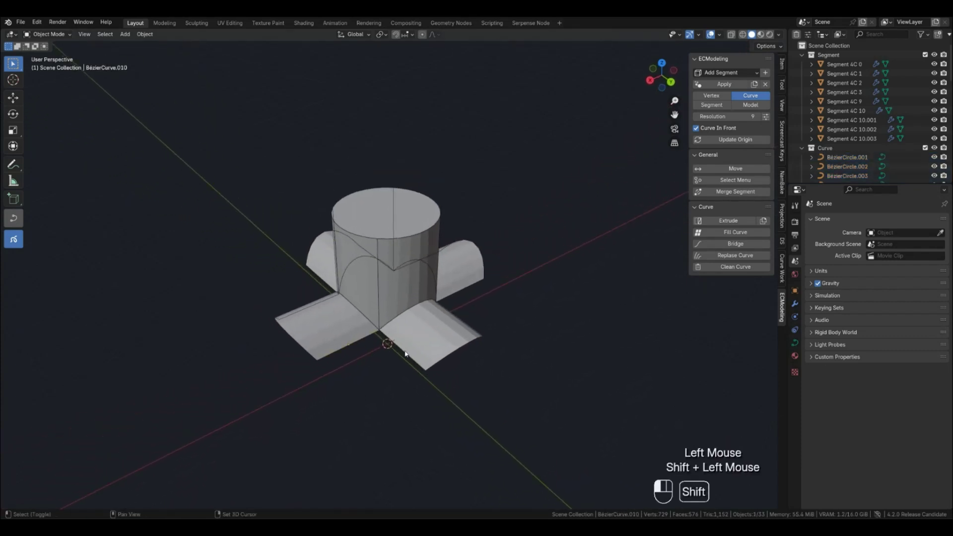
{"action": "left_click", "coordinate": [459, 329], "text": "shift"}
{"action": "middle_click_drag", "start_coordinate": [511, 336], "coordinate": [347, 351]}
{"action": "left_click", "coordinate": [487, 358], "text": "shift"}
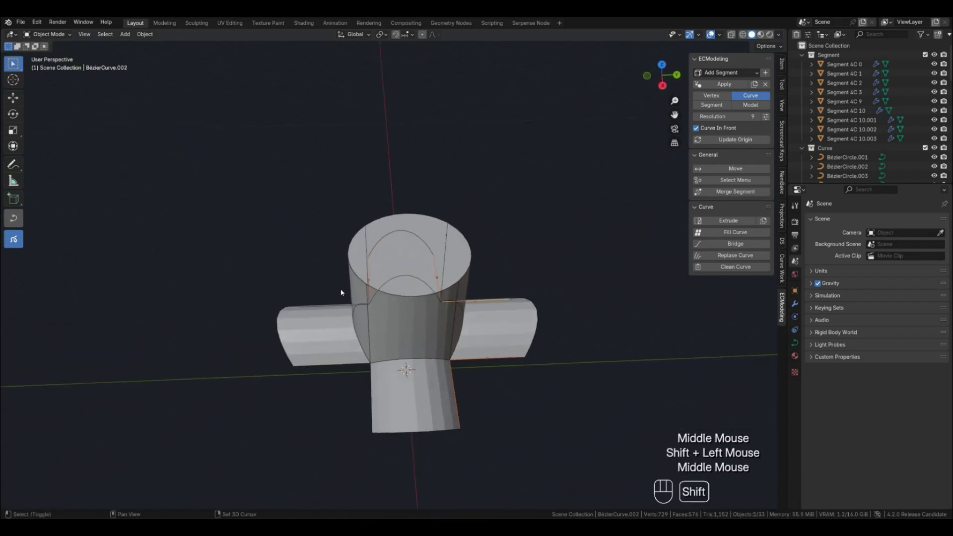
{"action": "left_click", "coordinate": [347, 352], "text": "shift"}
{"action": "left_click", "coordinate": [367, 397], "text": "shift"}
{"action": "middle_click_drag", "start_coordinate": [528, 426], "coordinate": [595, 356]}
{"action": "key", "text": "e"}
{"action": "key", "text": "z"}
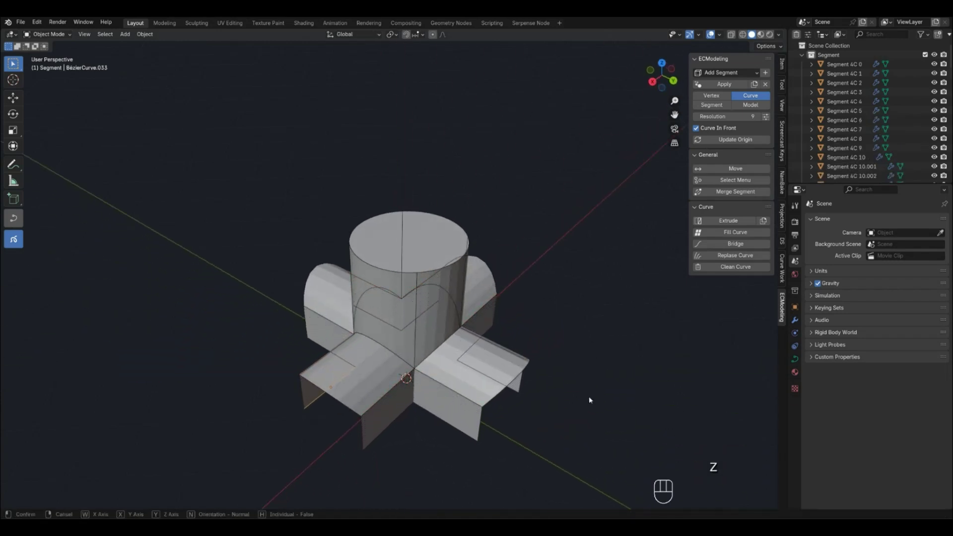
{"action": "left_click", "coordinate": [589, 396]}
{"action": "middle_click_drag", "start_coordinate": [547, 427], "coordinate": [516, 430]}
{"action": "left_click", "coordinate": [516, 429]}
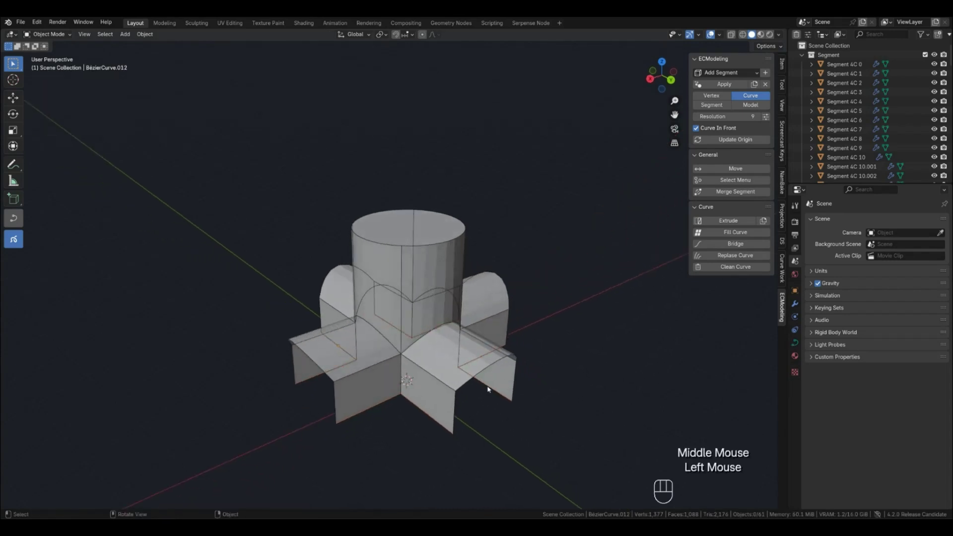
Step: Fill the gaps between the right-branch and left-branch edge pairs
{"action": "left_click", "coordinate": [439, 420], "text": "shift"}
{"action": "key", "text": "f"}
{"action": "left_click", "coordinate": [309, 386]}
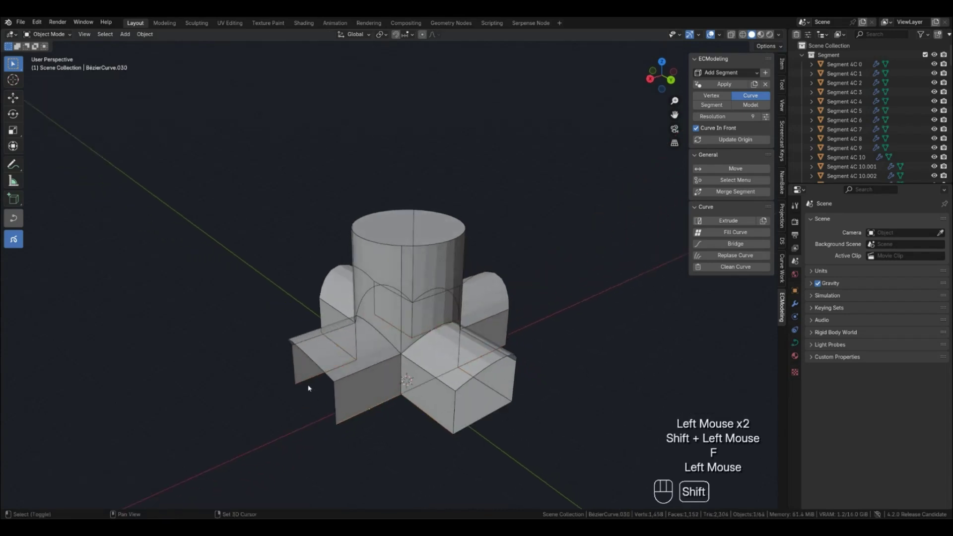
{"action": "left_click", "coordinate": [306, 393], "text": "shift"}
{"action": "key", "text": "f"}
{"action": "middle_click_drag", "start_coordinate": [306, 393], "coordinate": [345, 355]}
Step: Fill two more gaps between opposite open branch edges
{"action": "left_click", "coordinate": [336, 355]}
{"action": "left_click", "coordinate": [335, 359], "text": "shift"}
{"action": "key", "text": "f"}
{"action": "left_click", "coordinate": [344, 355]}
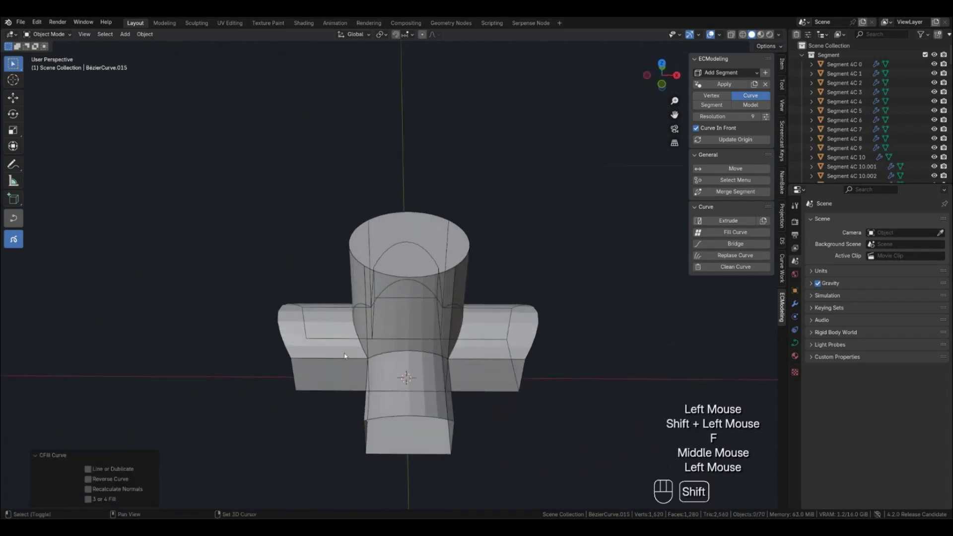
{"action": "left_click", "coordinate": [340, 340]}
{"action": "left_click", "coordinate": [348, 353], "text": "shift"}
{"action": "key", "text": "f"}
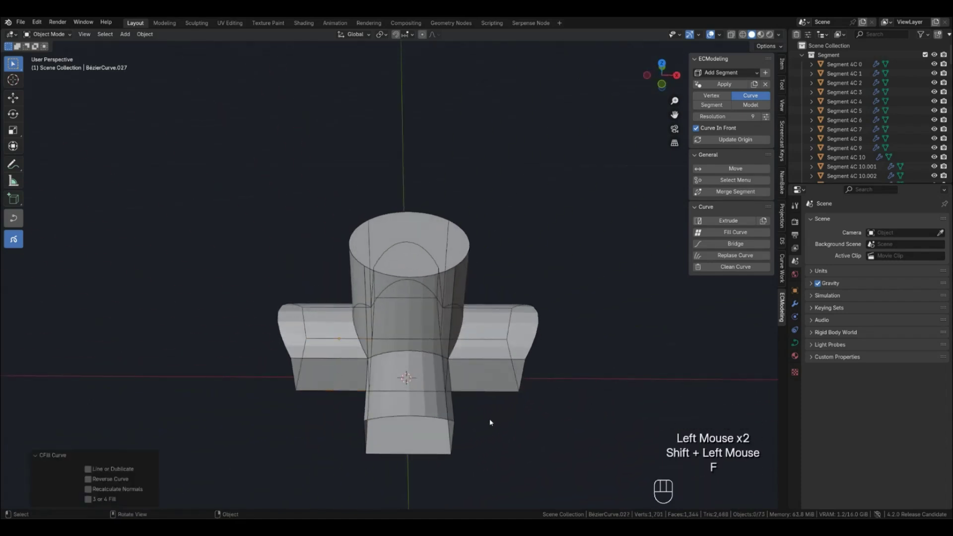
Step: Fill the underside area bounded by four edge curves
{"action": "middle_click_drag", "start_coordinate": [395, 402], "coordinate": [451, 347]}
{"action": "scroll", "coordinate": [453, 390], "scroll_direction": "up", "scroll_amount": 2}
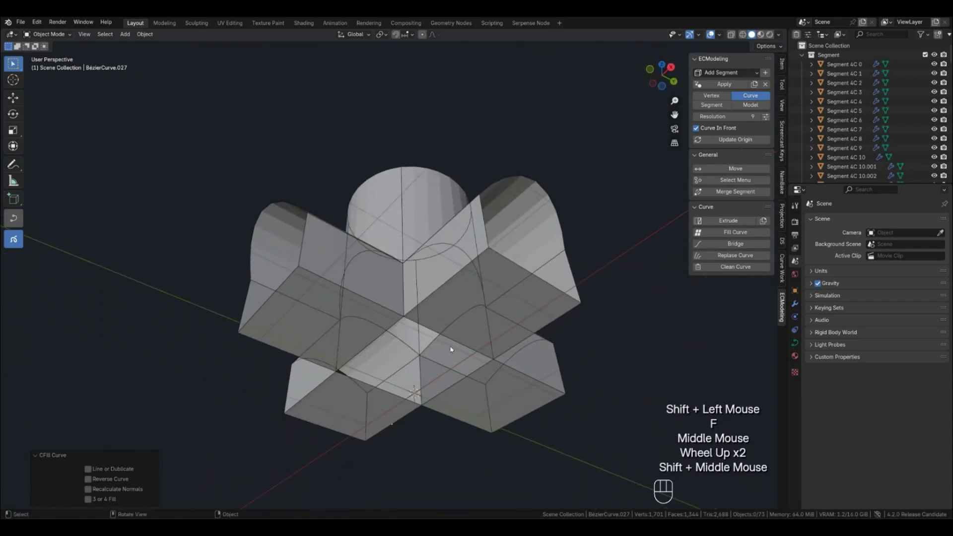
{"action": "left_click", "coordinate": [464, 364]}
{"action": "left_click", "coordinate": [453, 385], "text": "shift"}
{"action": "left_click", "coordinate": [400, 399], "text": "shift"}
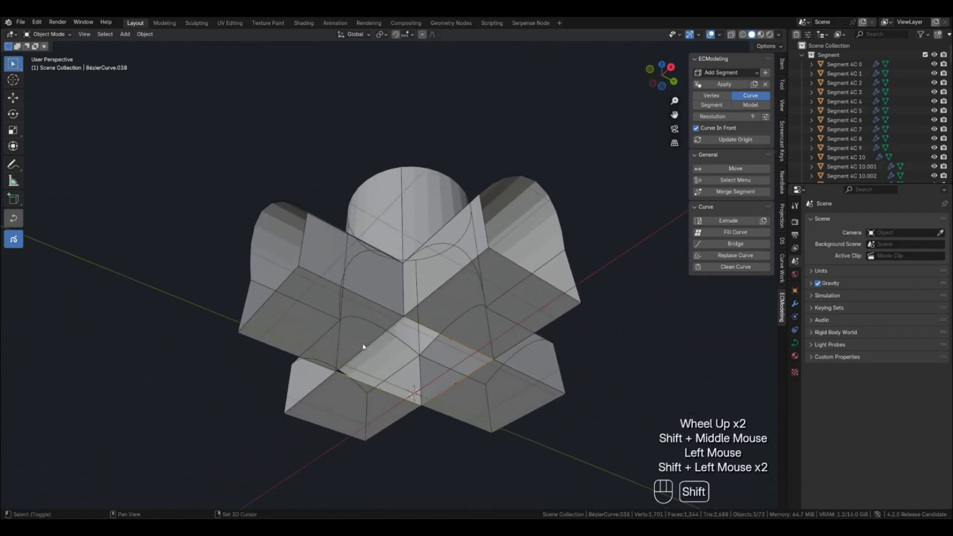
{"action": "left_click", "coordinate": [402, 357], "text": "shift"}
{"action": "key", "text": "f"}
{"action": "middle_click_drag", "start_coordinate": [485, 340], "coordinate": [519, 389]}
{"action": "scroll", "coordinate": [517, 422], "scroll_direction": "down", "scroll_amount": 1}
Step: Preview the junction as a smooth subdivided mesh with the wireframe overlay on
{"action": "key", "text": "4"}
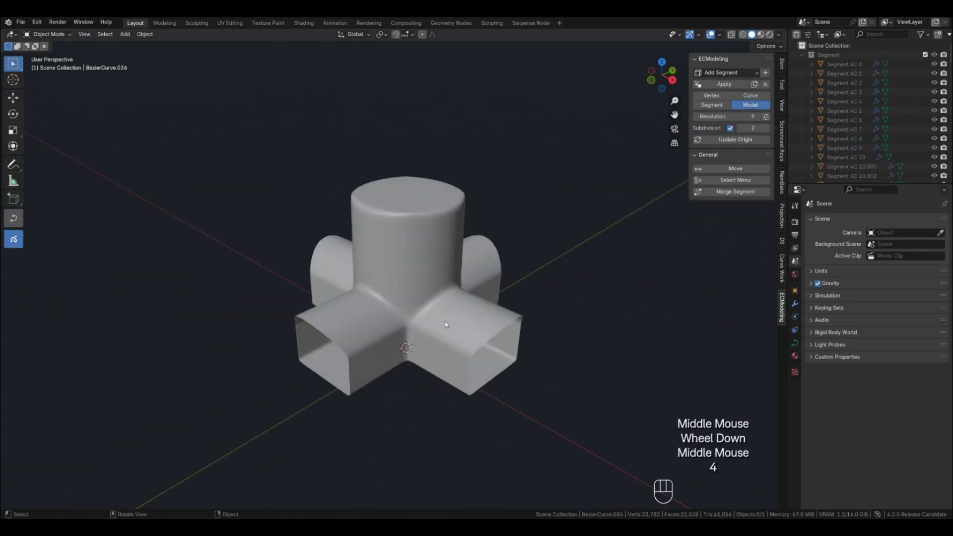
{"action": "left_click", "coordinate": [445, 324]}
{"action": "middle_click_drag", "start_coordinate": [445, 324], "coordinate": [471, 335]}
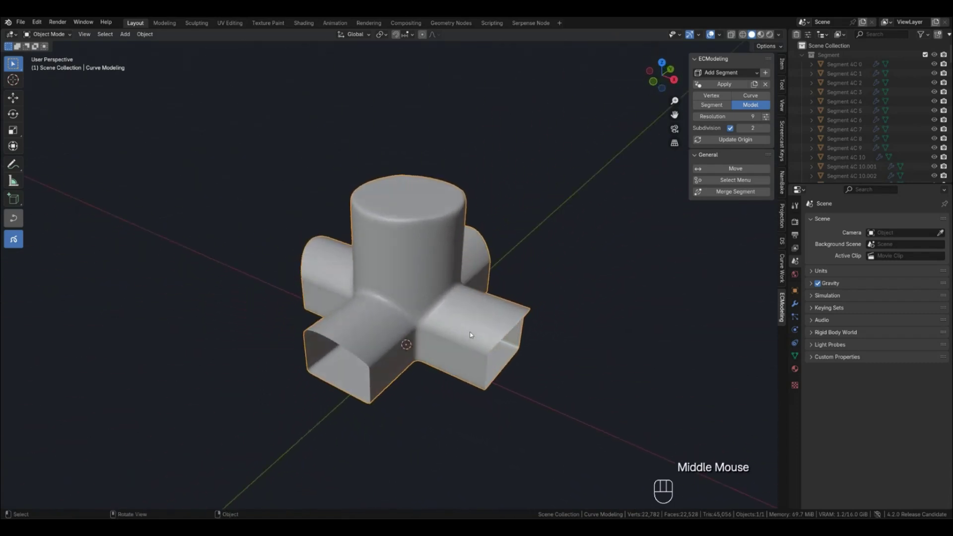
{"action": "left_click", "coordinate": [471, 335]}
{"action": "key", "text": "q"}
{"action": "left_click", "coordinate": [598, 342]}
{"action": "scroll", "coordinate": [497, 329], "scroll_direction": "up", "scroll_amount": 1}
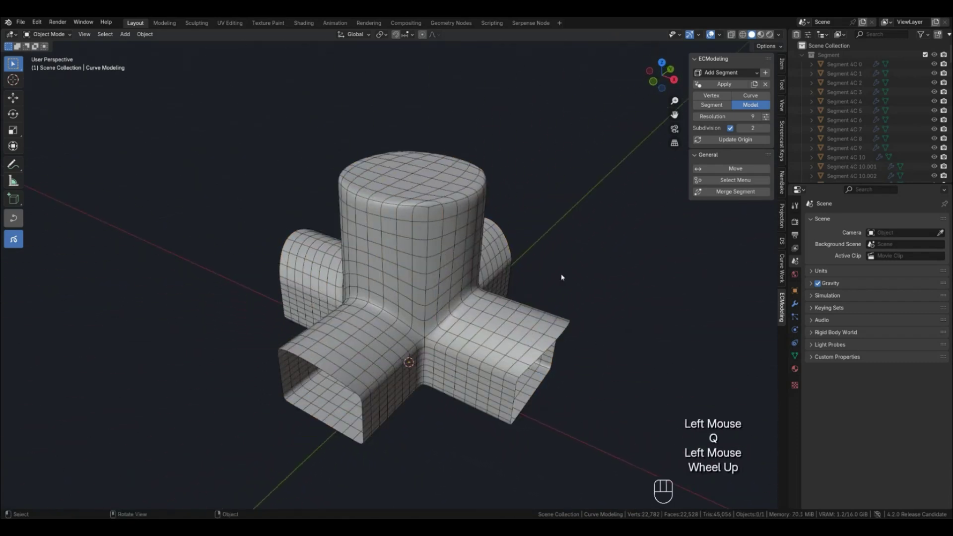
Step: Lower the curve resolution from 6 to 4
{"action": "left_click", "coordinate": [697, 117]}
{"action": "left_click", "coordinate": [697, 117]}
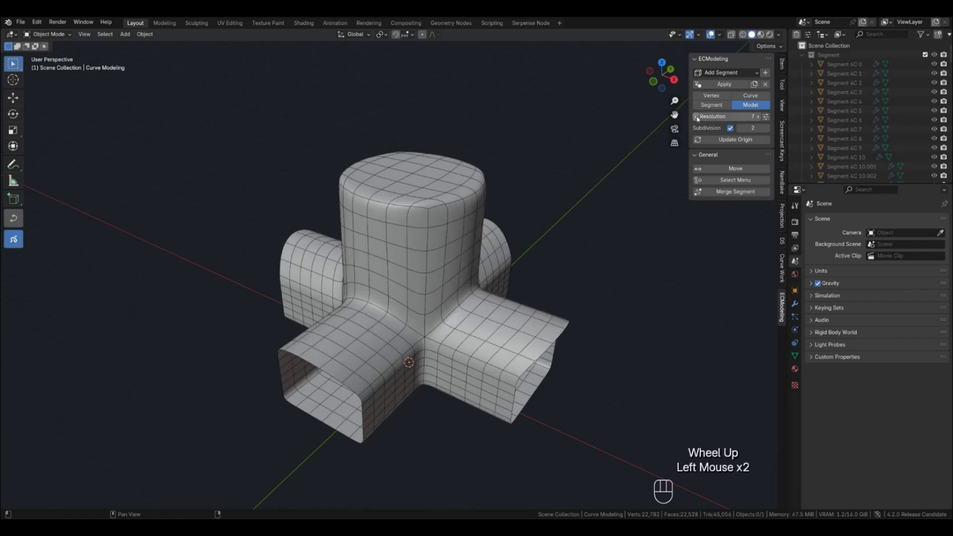
{"action": "left_click", "coordinate": [697, 117]}
{"action": "middle_click_drag", "start_coordinate": [409, 332], "coordinate": [498, 323]}
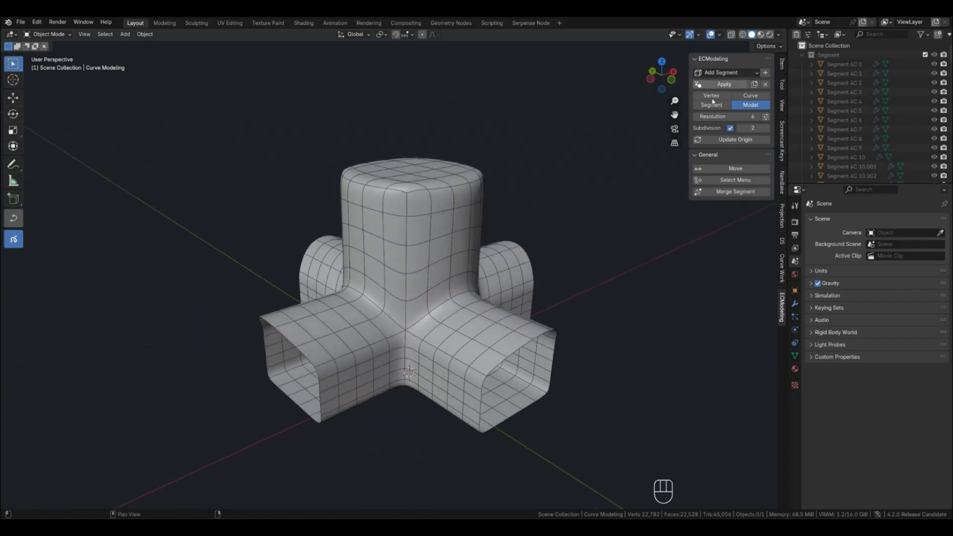
{"action": "left_click", "coordinate": [696, 116]}
{"action": "left_click", "coordinate": [696, 117]}
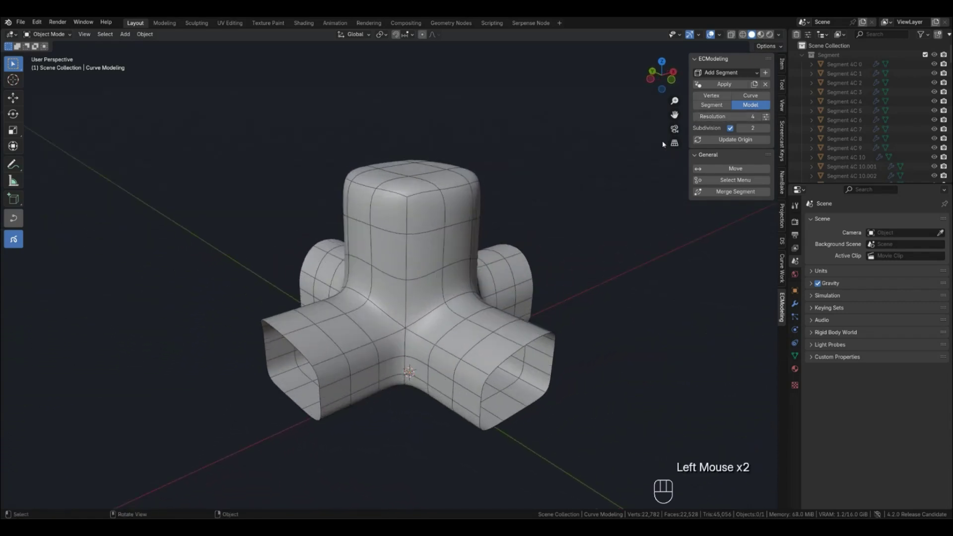
{"action": "middle_click_drag", "start_coordinate": [446, 303], "coordinate": [428, 310]}
Step: Turn off the wireframe via Quick Favorites and raise resolution back to 6
{"action": "left_click", "coordinate": [429, 310]}
{"action": "key", "text": "q"}
{"action": "left_click", "coordinate": [429, 307]}
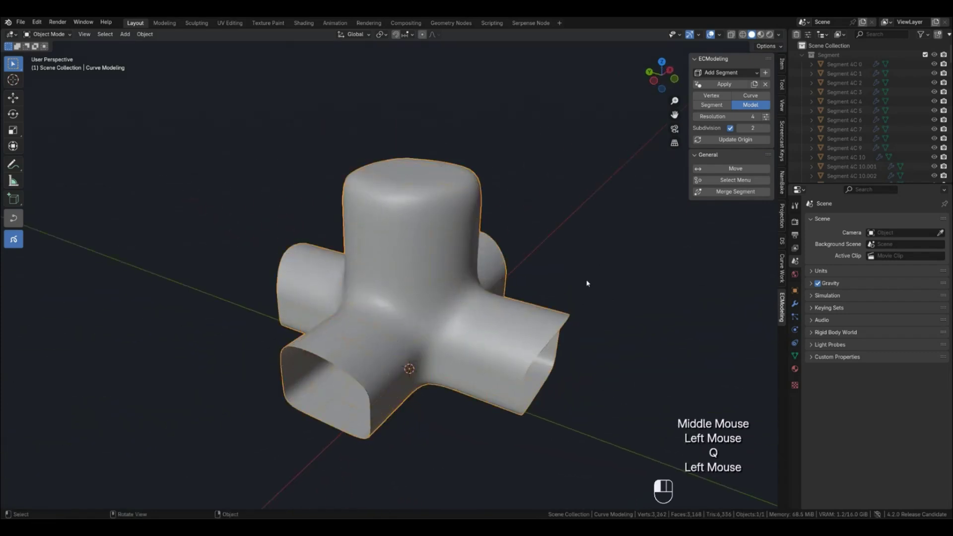
{"action": "left_click", "coordinate": [758, 117]}
{"action": "left_click", "coordinate": [759, 117]}
{"action": "middle_click_drag", "start_coordinate": [547, 299], "coordinate": [494, 313]}
{"action": "scroll", "coordinate": [495, 311], "scroll_direction": "down", "scroll_amount": 2}
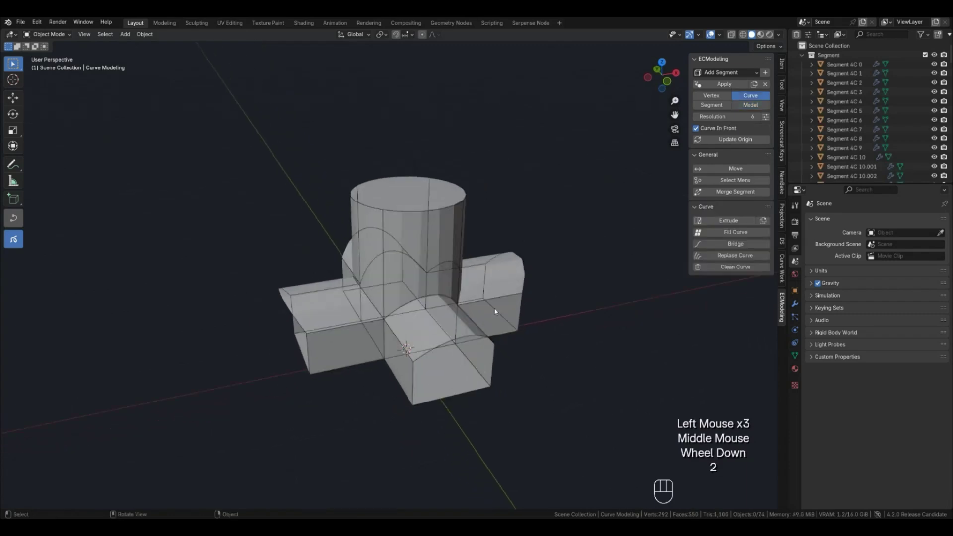
Step: Fill the front arm's first two open sides from its top arc and edge curves
{"action": "left_click", "coordinate": [454, 342]}
{"action": "left_click", "coordinate": [424, 378], "text": "shift"}
{"action": "left_click", "coordinate": [453, 395], "text": "shift"}
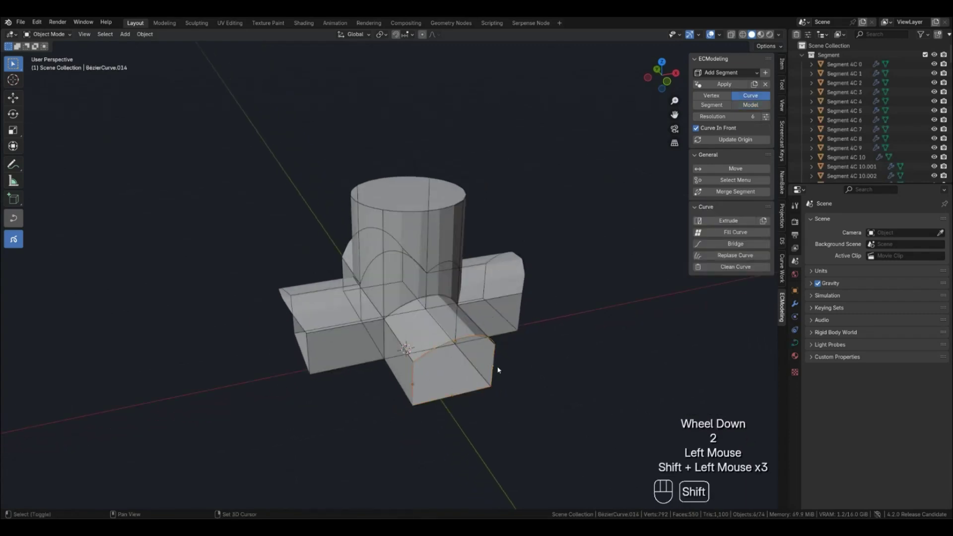
{"action": "key", "text": "f"}
{"action": "middle_click_drag", "start_coordinate": [550, 356], "coordinate": [447, 389]}
{"action": "left_click", "coordinate": [437, 400]}
{"action": "left_click", "coordinate": [415, 380], "text": "shift"}
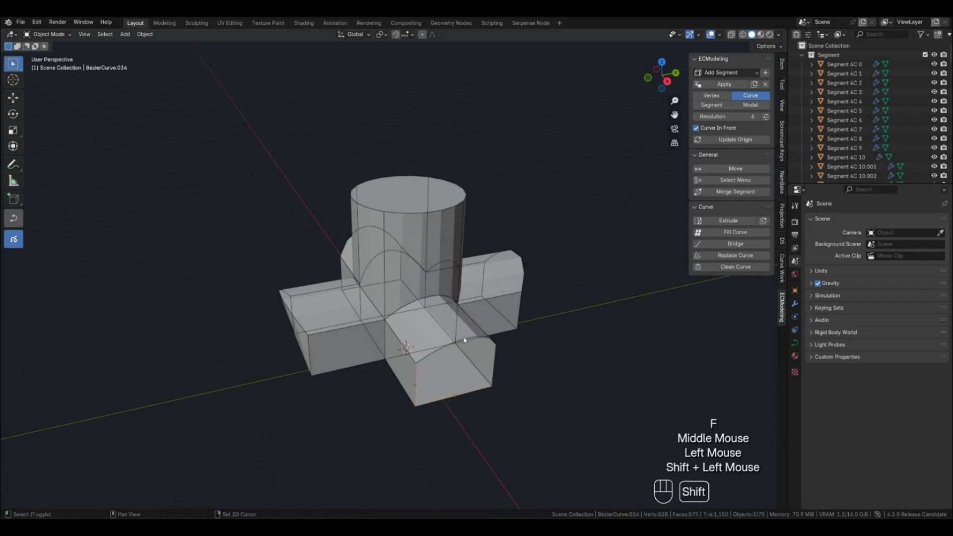
{"action": "left_click", "coordinate": [466, 340], "text": "shift"}
{"action": "left_click", "coordinate": [495, 365], "text": "shift"}
{"action": "key", "text": "f"}
{"action": "middle_click_drag", "start_coordinate": [564, 374], "coordinate": [447, 392]}
Step: Fill two more front-arm patches from its bottom, side and top arc curves
{"action": "left_click", "coordinate": [435, 400]}
{"action": "left_click", "coordinate": [394, 388], "text": "shift"}
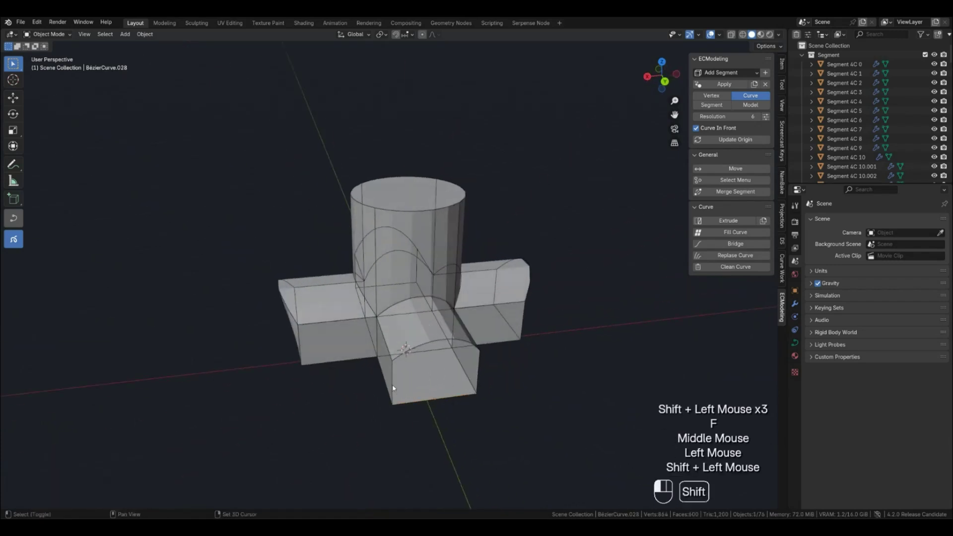
{"action": "left_click", "coordinate": [456, 339], "text": "shift"}
{"action": "left_click", "coordinate": [479, 373], "text": "shift"}
{"action": "key", "text": "f"}
{"action": "middle_click_drag", "start_coordinate": [549, 390], "coordinate": [436, 392]}
{"action": "left_click", "coordinate": [397, 395]}
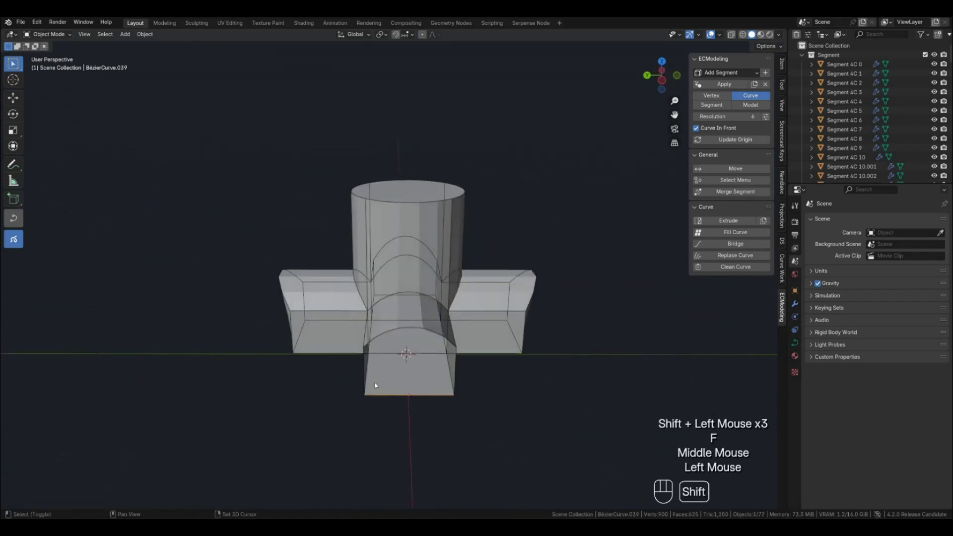
{"action": "left_click", "coordinate": [367, 380], "text": "shift"}
{"action": "left_click", "coordinate": [409, 328], "text": "shift"}
{"action": "left_click", "coordinate": [450, 377], "text": "shift"}
{"action": "key", "text": "f"}
{"action": "middle_click_drag", "start_coordinate": [437, 381], "coordinate": [483, 407]}
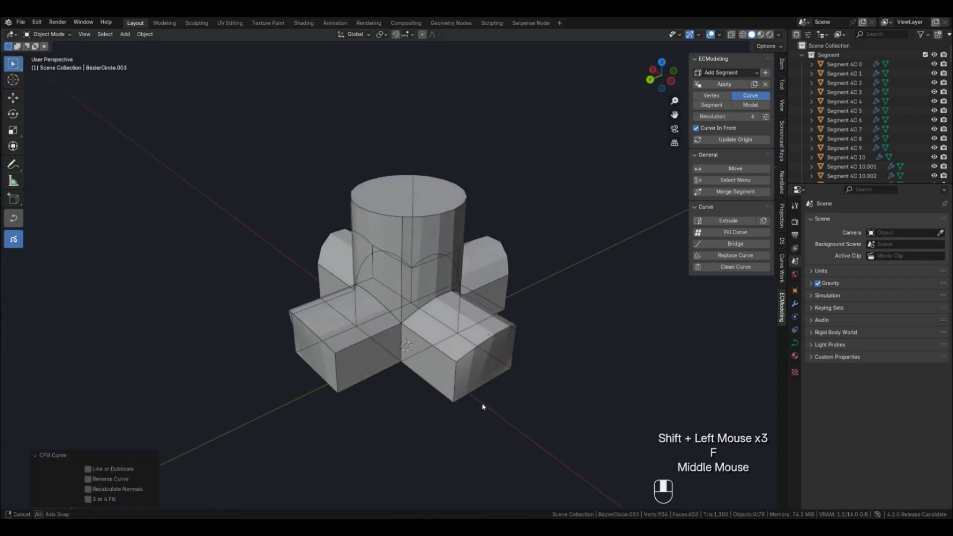
Step: In curve mode, select the end curves of the front, left and right arms
{"action": "key", "text": "2"}
{"action": "left_click", "coordinate": [485, 391]}
{"action": "left_click", "coordinate": [330, 387], "text": "shift"}
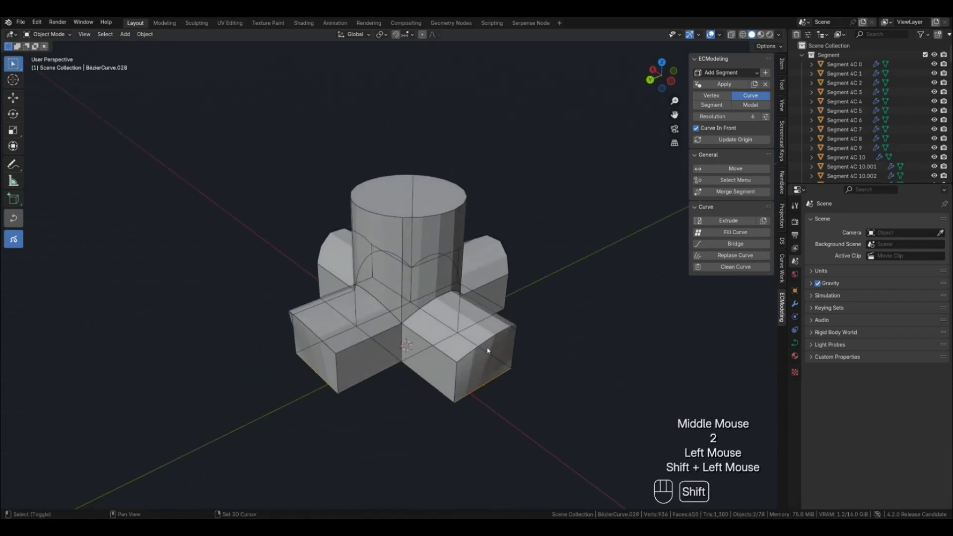
{"action": "middle_click_drag", "start_coordinate": [485, 347], "coordinate": [529, 313]}
{"action": "left_click", "coordinate": [529, 313], "text": "shift"}
{"action": "middle_click_drag", "start_coordinate": [438, 333], "coordinate": [318, 330]}
{"action": "left_click", "coordinate": [318, 329], "text": "shift"}
{"action": "scroll", "coordinate": [401, 361], "scroll_direction": "down", "scroll_amount": 1}
Step: Scale the selected arm-end curves outward into wider feet
{"action": "middle_click_drag", "start_coordinate": [401, 360], "coordinate": [425, 355]}
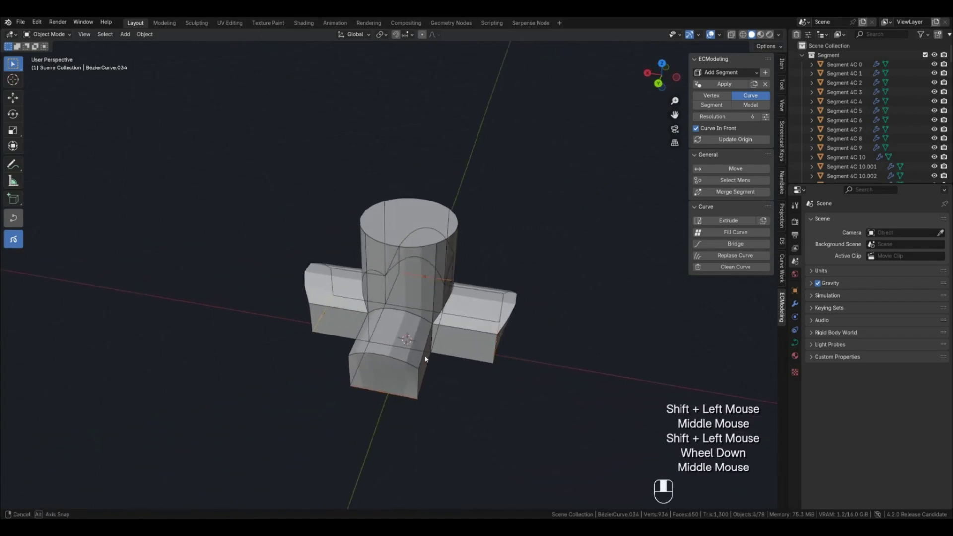
{"action": "key", "text": "alt+c"}
{"action": "key", "text": "s"}
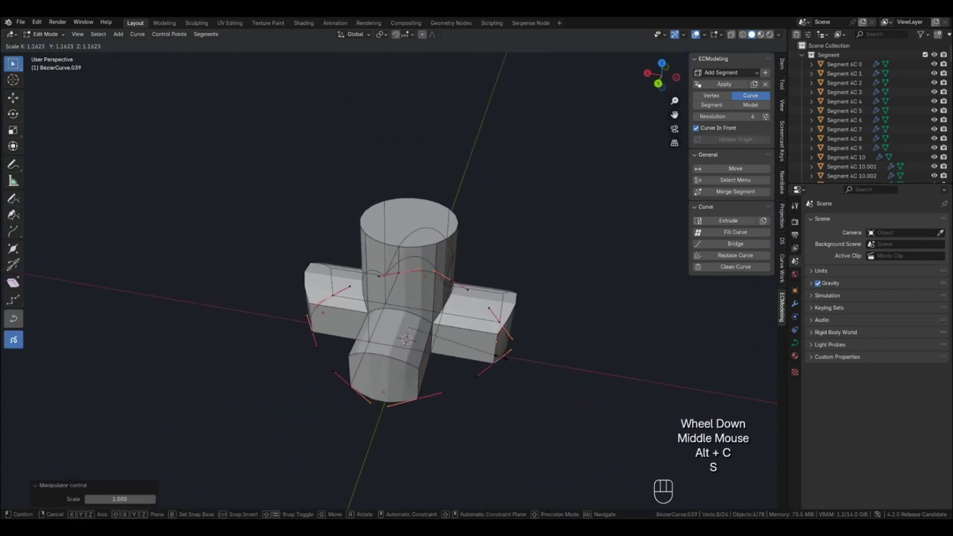
{"action": "left_click", "coordinate": [588, 378]}
{"action": "middle_click_drag", "start_coordinate": [504, 392], "coordinate": [532, 389]}
Step: Leave point editing and preview the junction as a smooth subdivided mesh
{"action": "key", "text": "Tab"}
{"action": "left_click", "coordinate": [528, 392]}
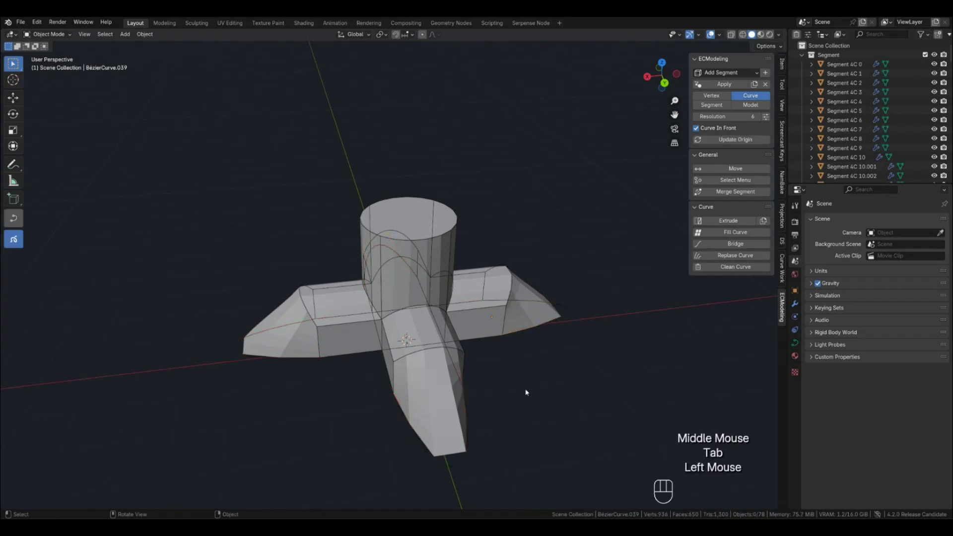
{"action": "key", "text": "4"}
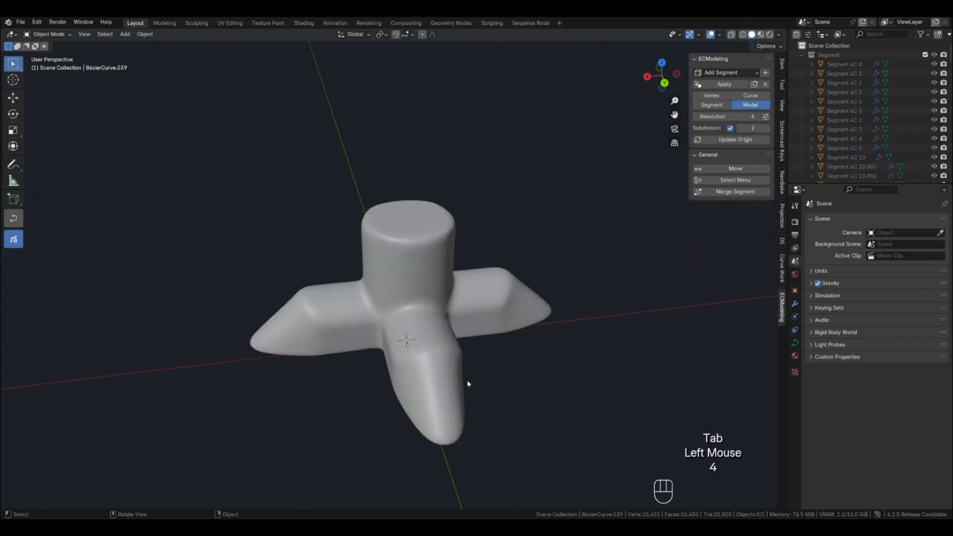
{"action": "middle_click_drag", "start_coordinate": [468, 383], "coordinate": [490, 389]}
Step: Delete the cylinder's top cap segment in Segment display
{"action": "key", "text": "2"}
{"action": "key", "text": "3"}
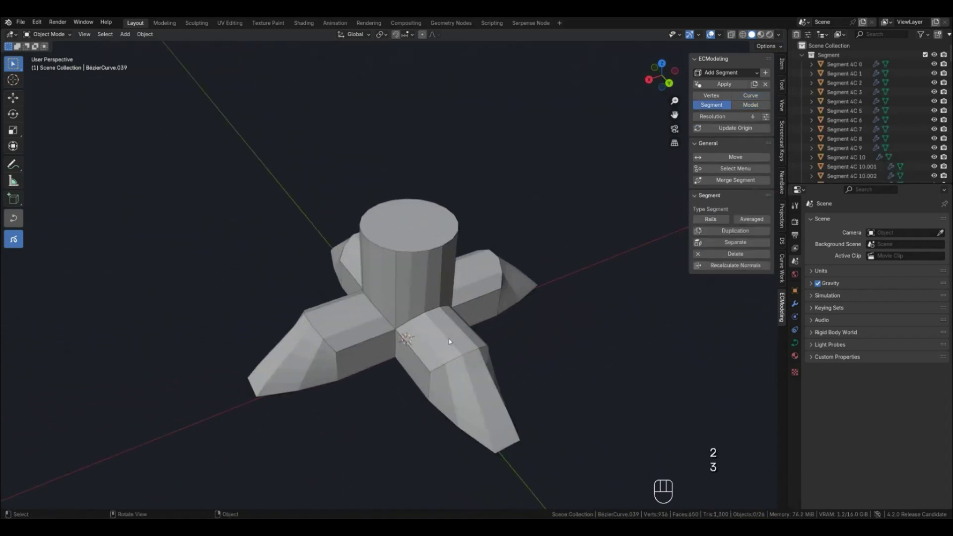
{"action": "left_click", "coordinate": [415, 229]}
{"action": "key", "text": "x"}
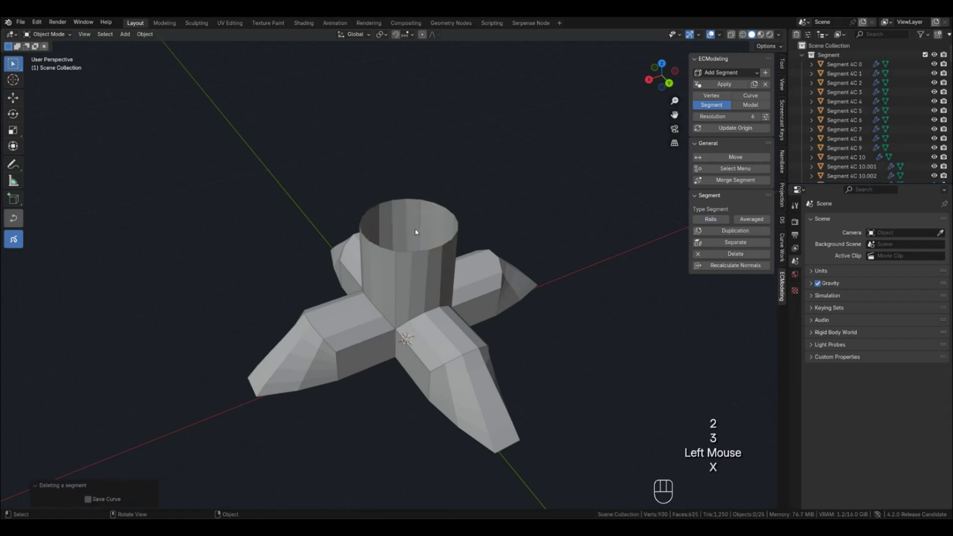
{"action": "left_click", "coordinate": [445, 236]}
{"action": "left_click", "coordinate": [446, 247]}
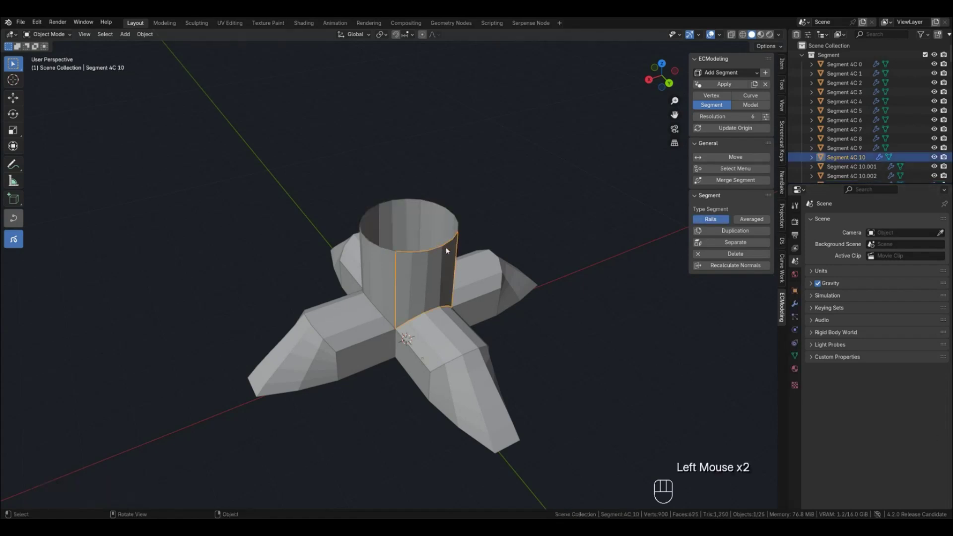
Step: Extrude the three top rim curves straight up along Z into a taller tube
{"action": "key", "text": "2"}
{"action": "left_click", "coordinate": [449, 218]}
{"action": "left_click", "coordinate": [383, 242], "text": "shift"}
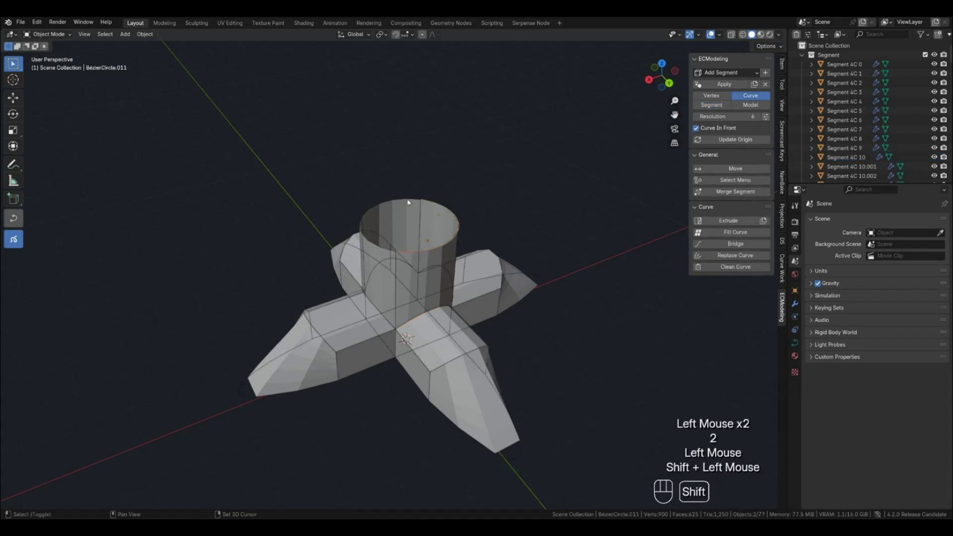
{"action": "left_click", "coordinate": [379, 245], "text": "shift"}
{"action": "middle_click_drag", "start_coordinate": [395, 255], "coordinate": [484, 273]}
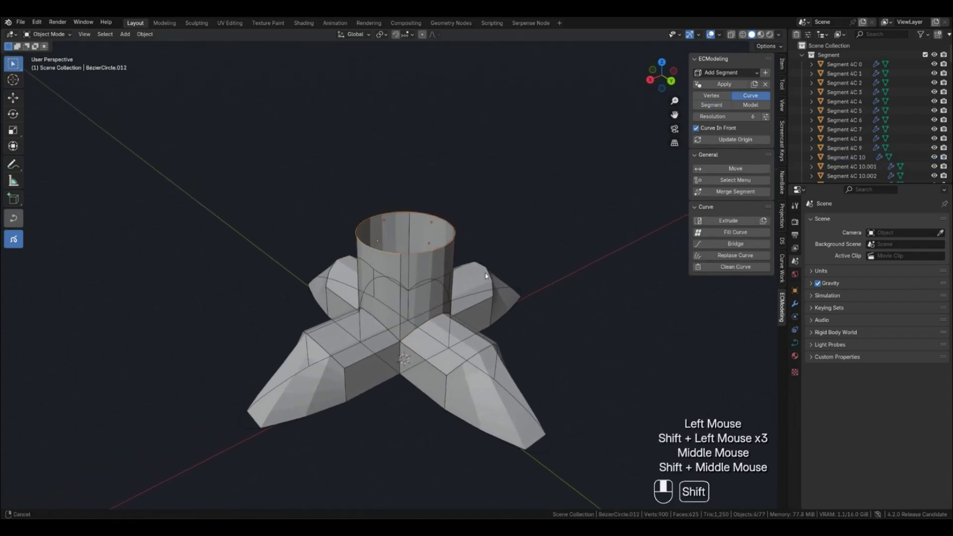
{"action": "scroll", "coordinate": [484, 280], "scroll_direction": "up", "scroll_amount": 1}
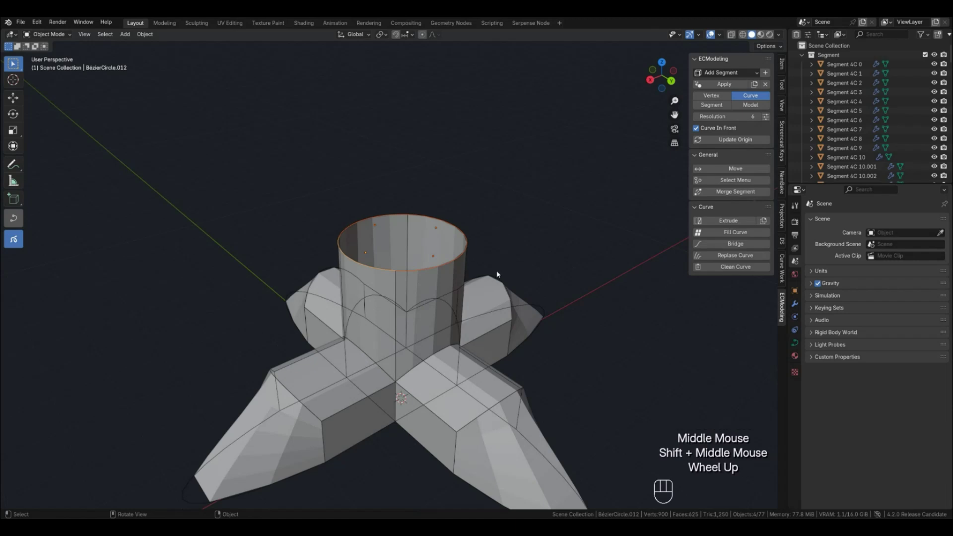
{"action": "key", "text": "e"}
{"action": "key", "text": "z"}
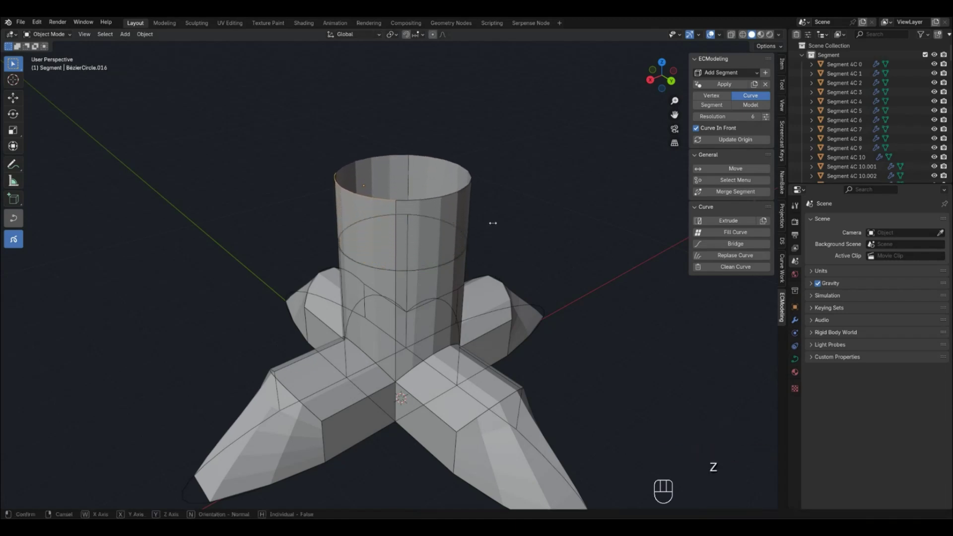
{"action": "left_click", "coordinate": [502, 225]}
Step: Clear the selection and orbit around the extended tube
{"action": "mouse_move", "coordinate": [506, 224]}
{"action": "middle_mouse_down"}
{"action": "mouse_move", "coordinate": [527, 234]}
{"action": "mouse_move", "coordinate": [514, 237]}
{"action": "middle_mouse_up"}
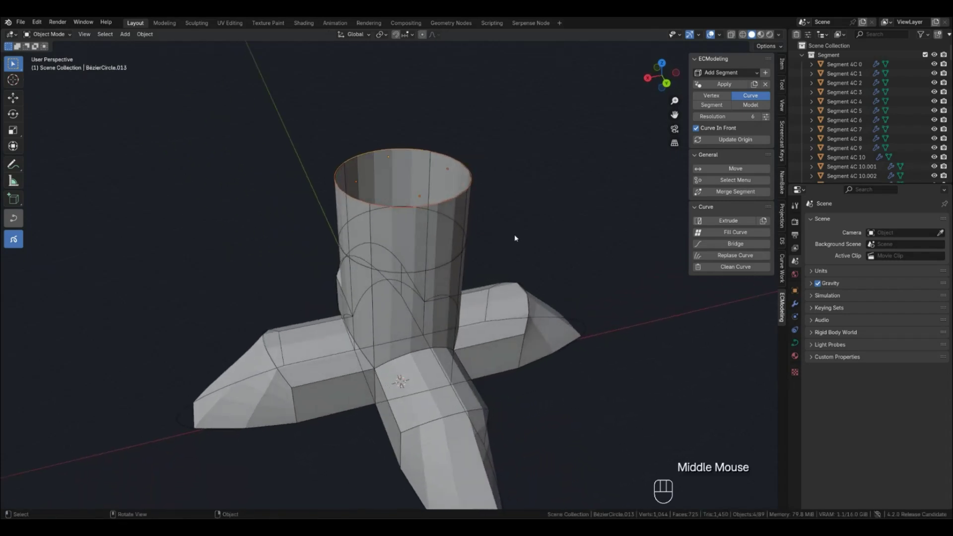
{"action": "left_click", "coordinate": [516, 221]}
{"action": "scroll", "coordinate": [507, 225], "scroll_direction": "down", "scroll_amount": 2}
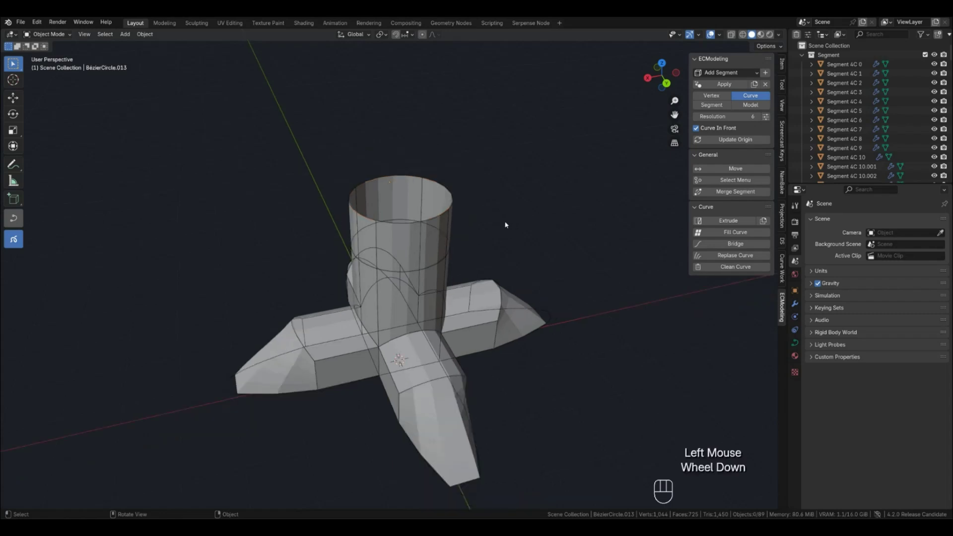
{"action": "middle_click_drag", "start_coordinate": [449, 237], "coordinate": [480, 234]}
Step: Delete two segments at the top of the cylinder
{"action": "key", "text": "3"}
{"action": "left_click", "coordinate": [377, 236]}
{"action": "left_click", "coordinate": [438, 204], "text": "shift"}
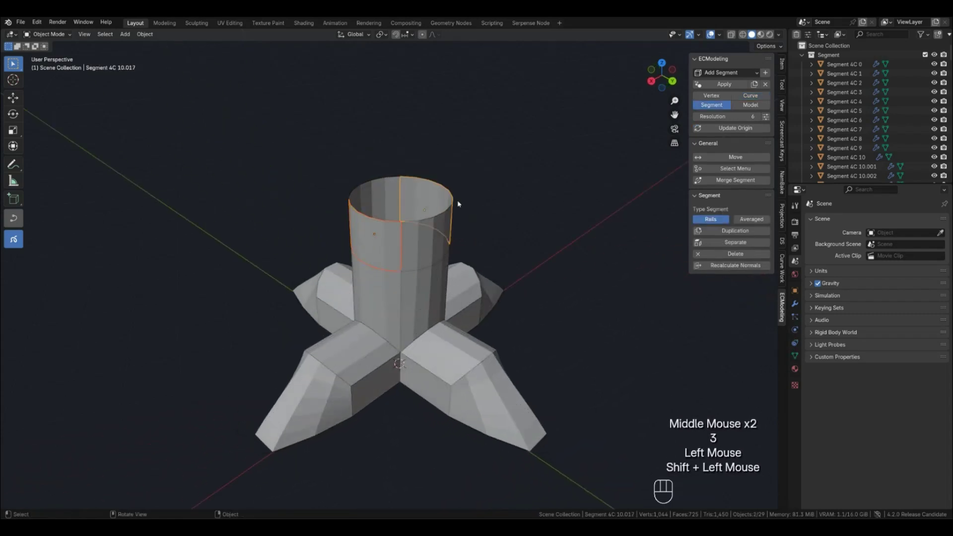
{"action": "key", "text": "x"}
{"action": "middle_click_drag", "start_coordinate": [458, 204], "coordinate": [441, 233]}
{"action": "key", "text": "2"}
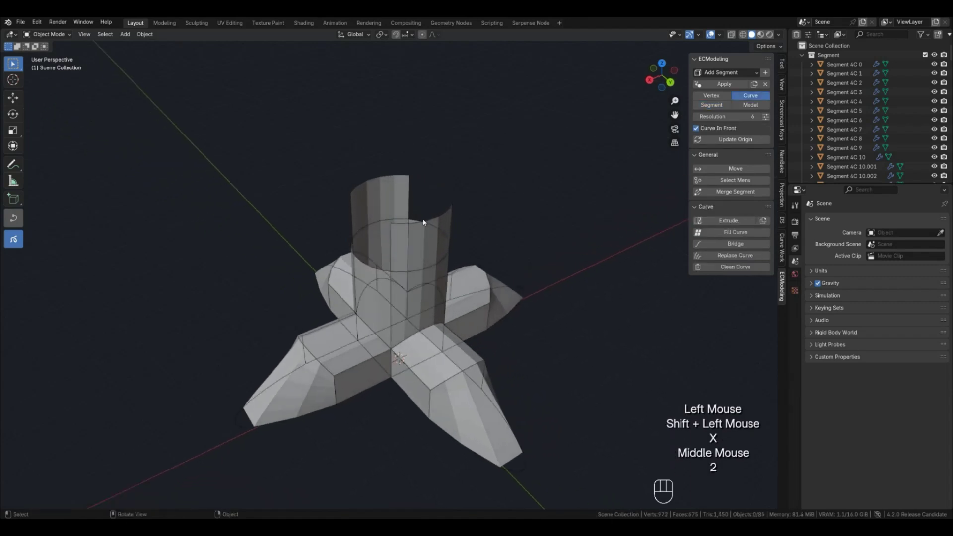
Step: Fill the two half-circle curves at the cylinder top as a cap, reversing its direction
{"action": "left_click", "coordinate": [391, 188]}
{"action": "left_click", "coordinate": [380, 180], "text": "shift"}
{"action": "key", "text": "f"}
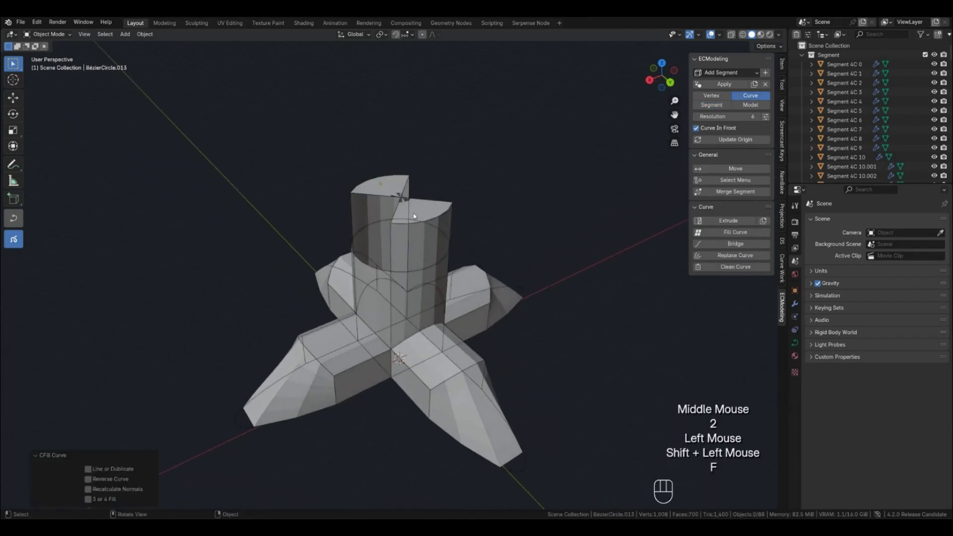
{"action": "left_click", "coordinate": [104, 479]}
{"action": "left_click", "coordinate": [559, 213]}
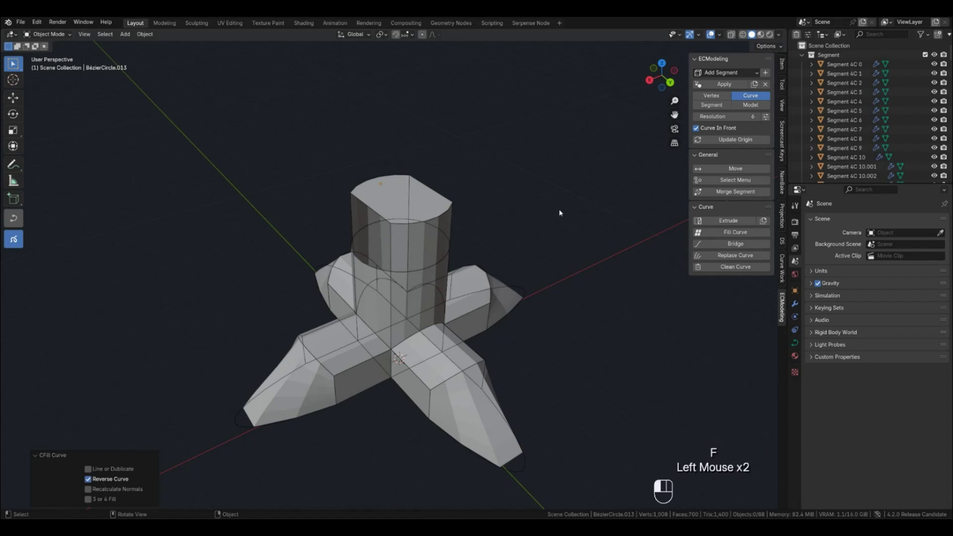
Step: Extrude three cylinder-top curves sideways along X into a short box arm
{"action": "key", "text": "2"}
{"action": "left_click", "coordinate": [388, 258]}
{"action": "left_click", "coordinate": [382, 221], "text": "shift"}
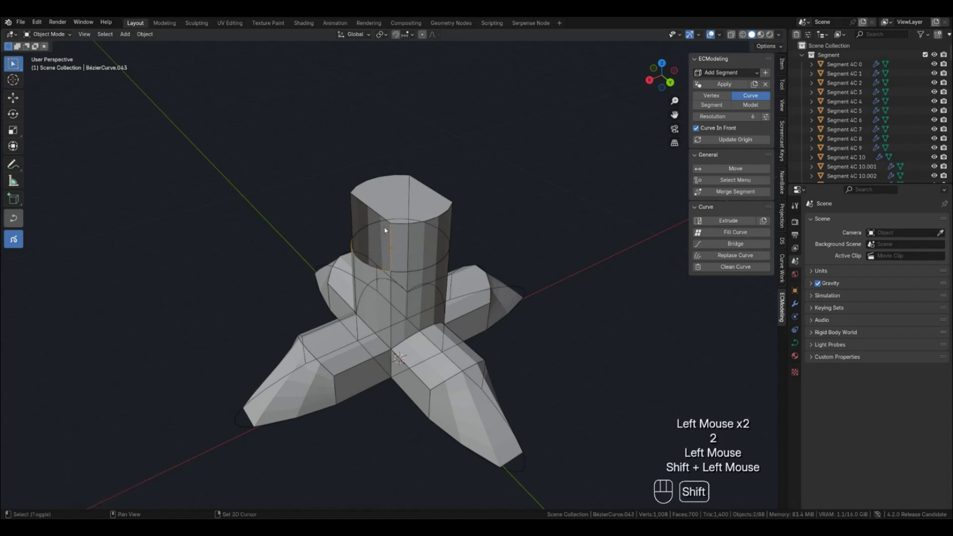
{"action": "left_click", "coordinate": [379, 216], "text": "shift"}
{"action": "middle_click_drag", "start_coordinate": [352, 223], "coordinate": [496, 307]}
{"action": "scroll", "coordinate": [544, 300], "scroll_direction": "down", "scroll_amount": 1}
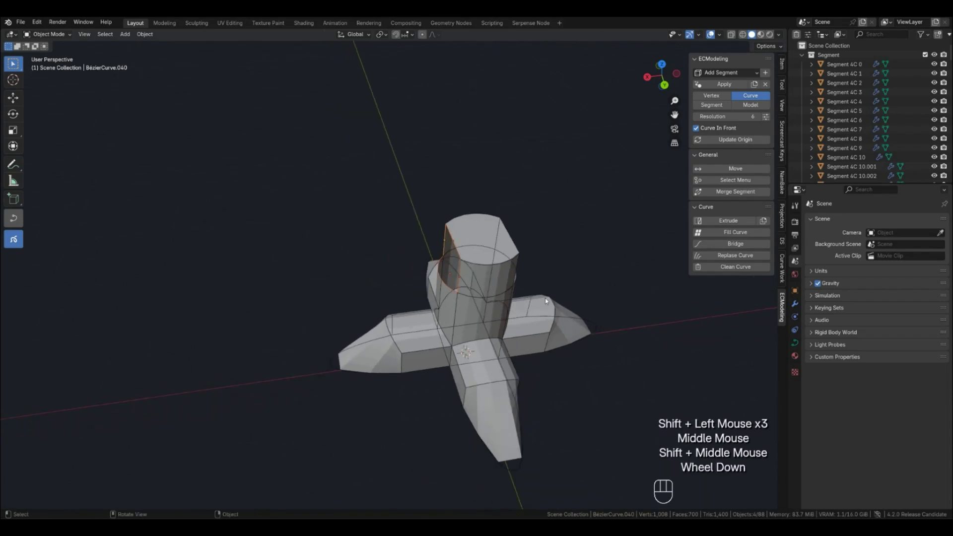
{"action": "key", "text": "e"}
{"action": "key", "text": "x"}
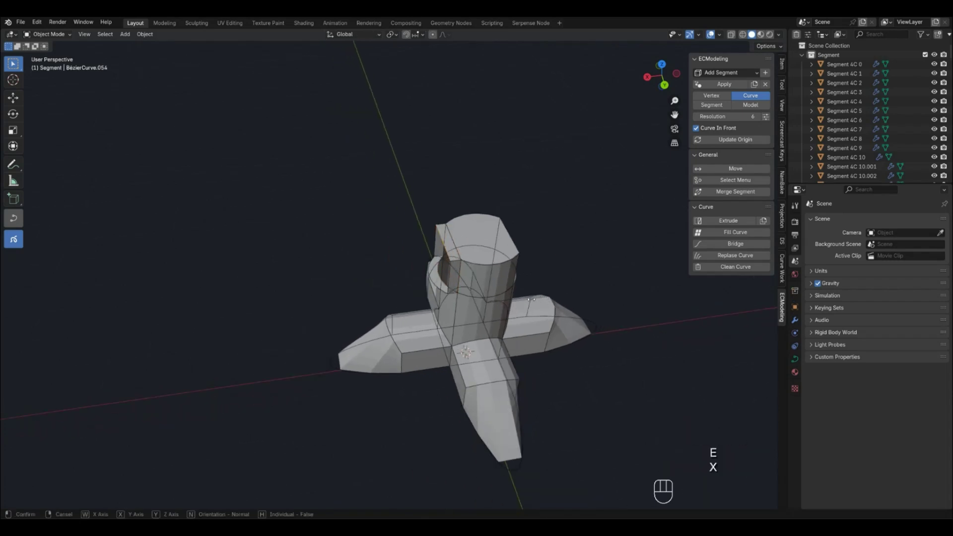
{"action": "left_click", "coordinate": [513, 306]}
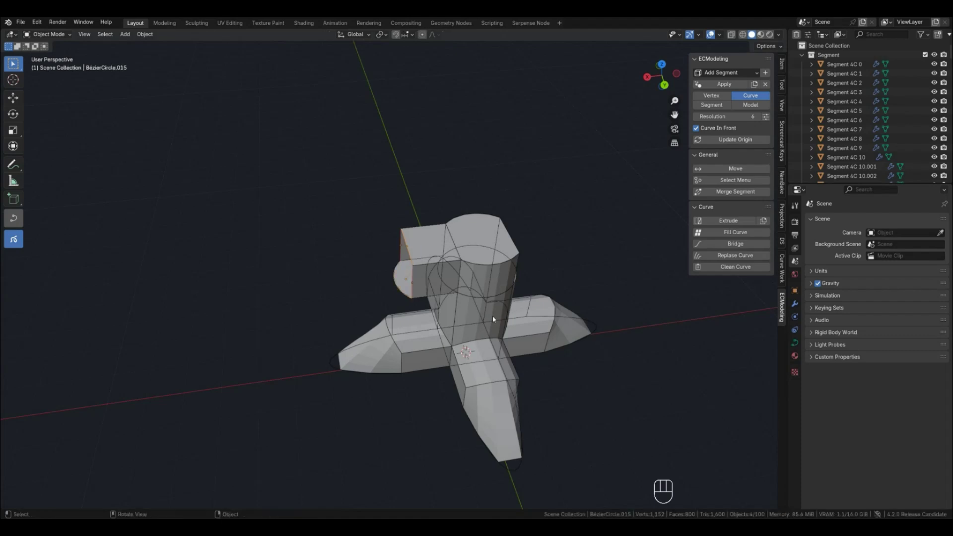
Step: Select only the small round curve beside the arm
{"action": "scroll", "coordinate": [490, 318], "scroll_direction": "up", "scroll_amount": 2}
{"action": "middle_click_drag", "start_coordinate": [461, 321], "coordinate": [445, 325]}
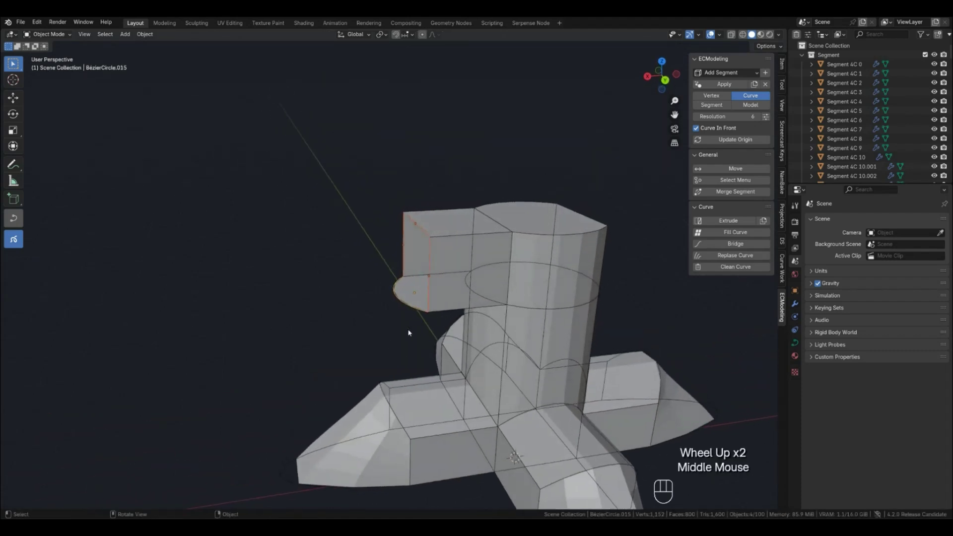
{"action": "left_click", "coordinate": [404, 304]}
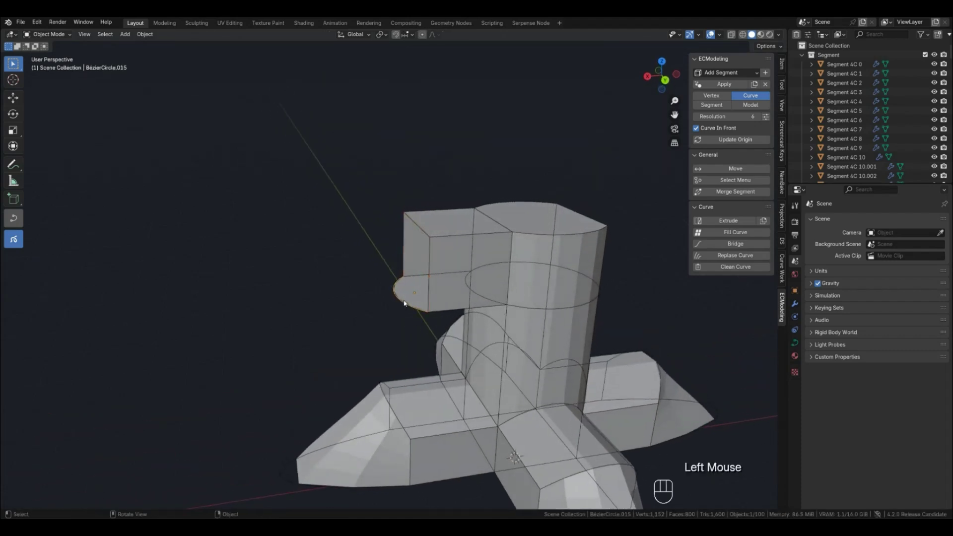
Step: Give the round curve's points Vector handles, then leave point editing
{"action": "key", "text": "alt+c"}
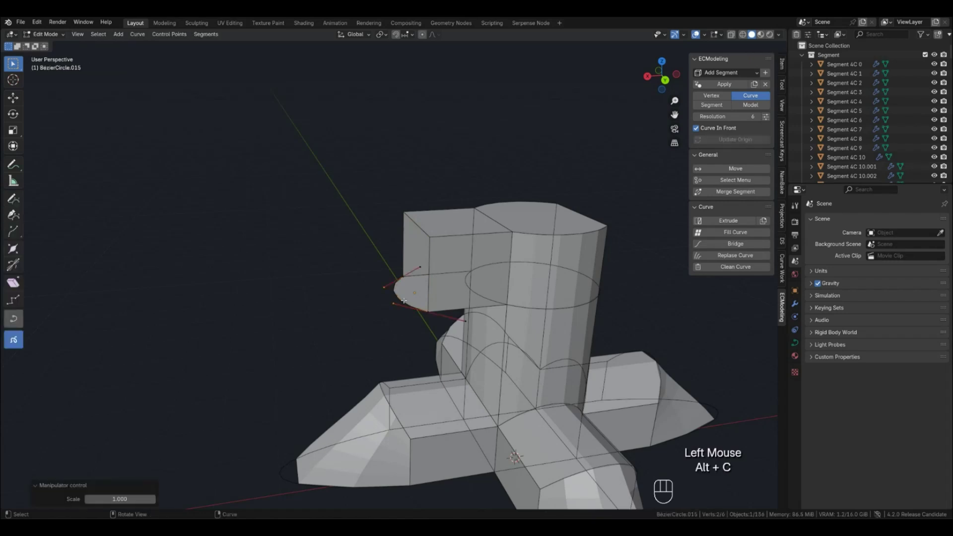
{"action": "key", "text": "v"}
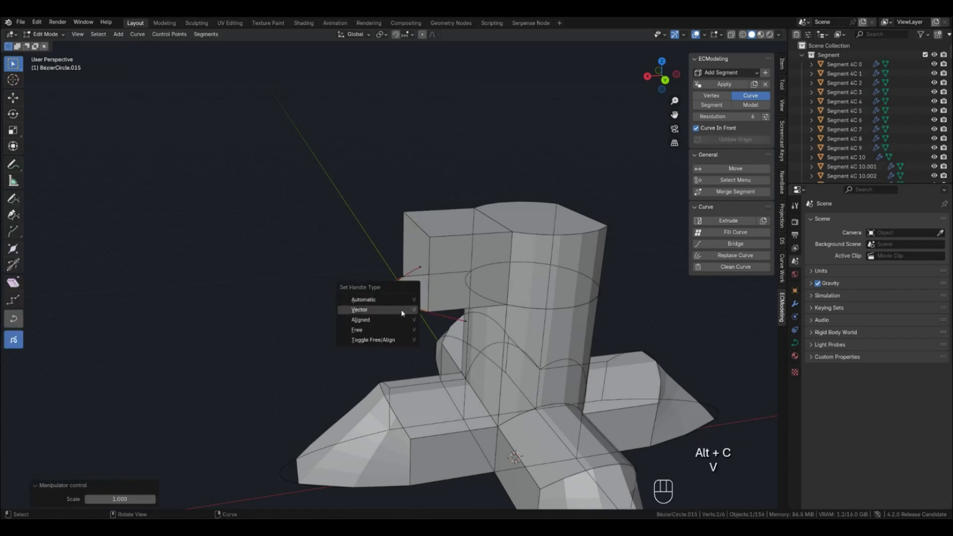
{"action": "left_click", "coordinate": [401, 309]}
{"action": "key", "text": "Tab"}
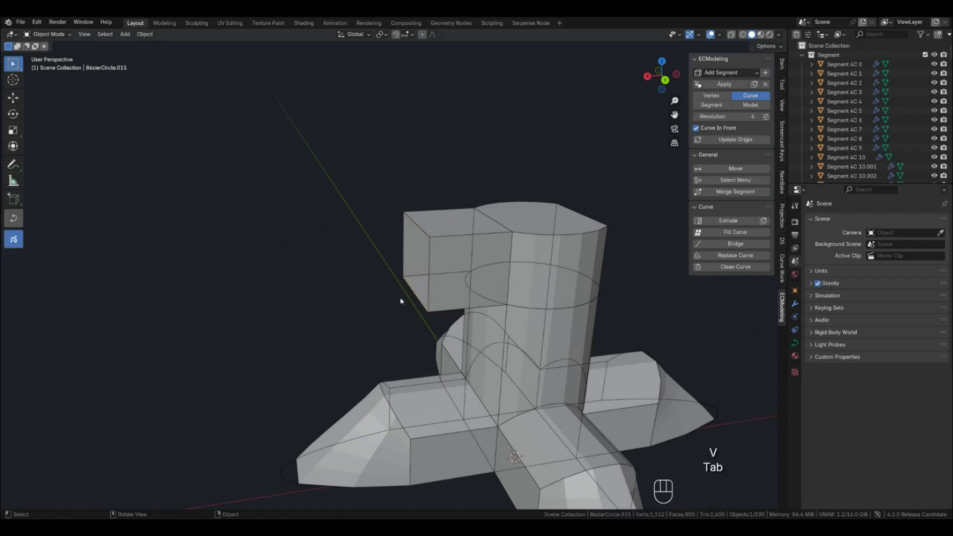
Step: Extrude the two box-arm curves a long way out along X
{"action": "left_click", "coordinate": [405, 267], "text": "shift"}
{"action": "left_click", "coordinate": [431, 273], "text": "shift"}
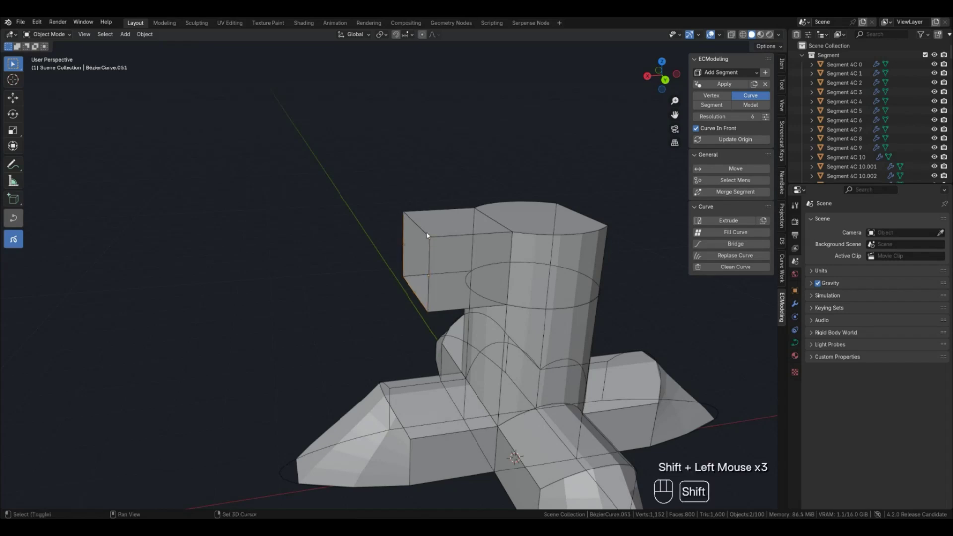
{"action": "scroll", "coordinate": [430, 252], "scroll_direction": "down", "scroll_amount": 2}
{"action": "middle_click_drag", "start_coordinate": [429, 252], "coordinate": [430, 307]}
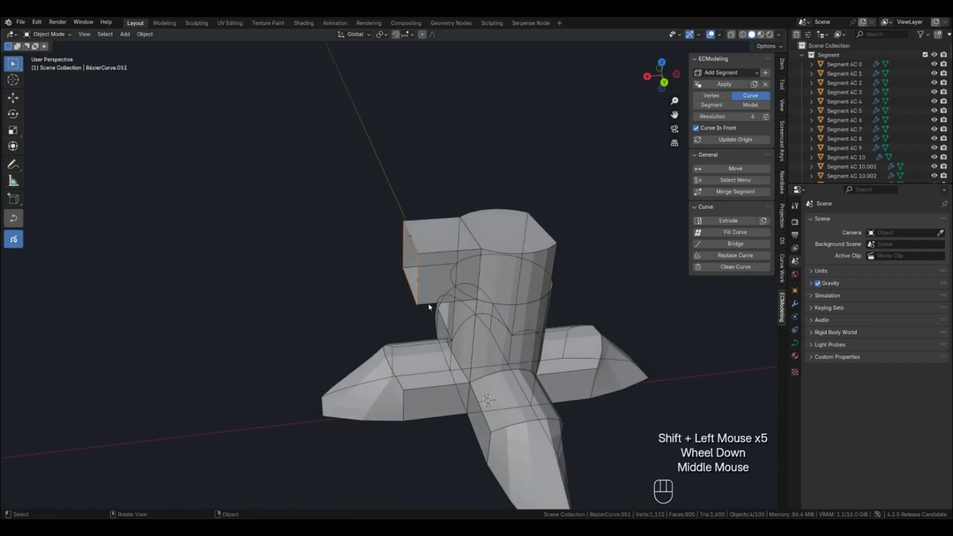
{"action": "key", "text": "e"}
{"action": "key", "text": "x"}
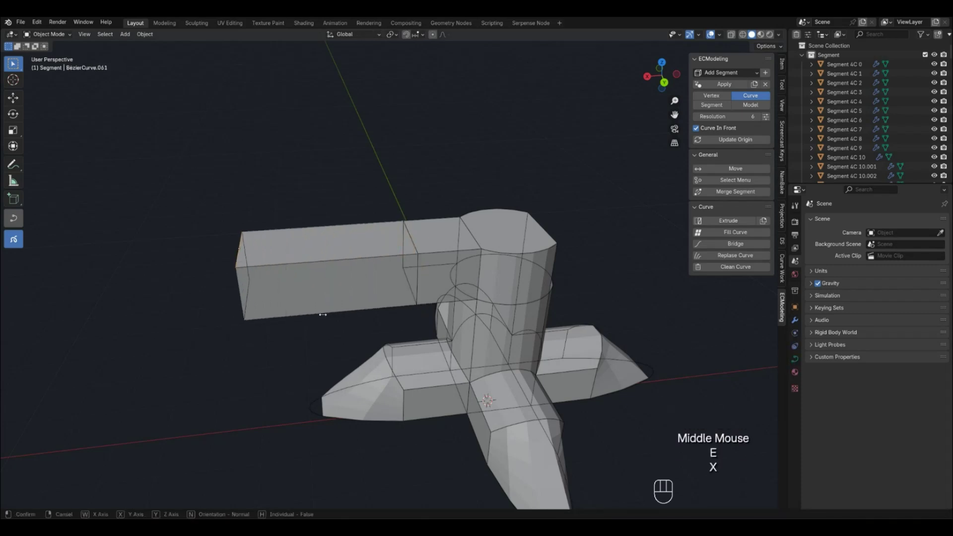
{"action": "left_click", "coordinate": [303, 316]}
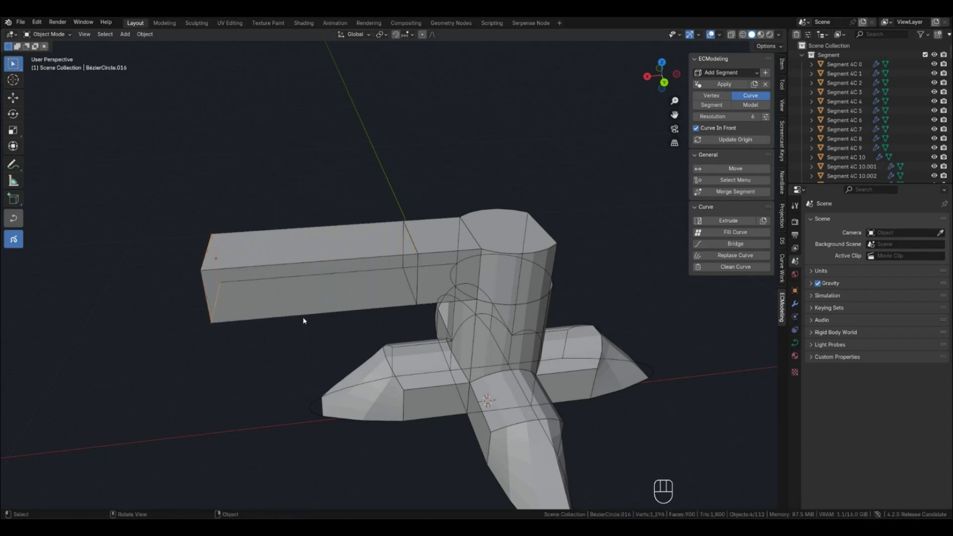
Step: Fill the arm's open outer end with a cap from its two end curves
{"action": "middle_click_drag", "start_coordinate": [294, 358], "coordinate": [255, 398]}
{"action": "left_click", "coordinate": [255, 397]}
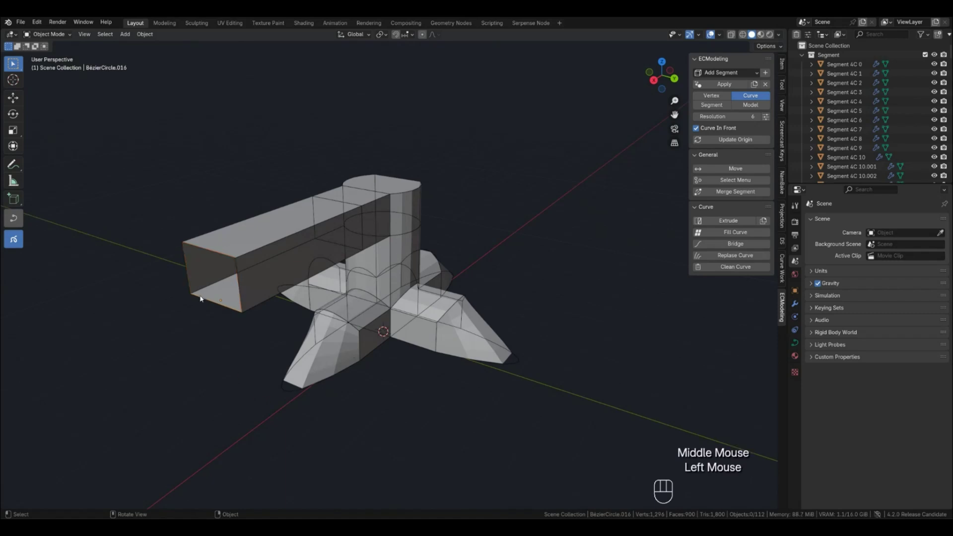
{"action": "left_click", "coordinate": [193, 287], "text": "shift"}
{"action": "left_click", "coordinate": [223, 259], "text": "shift"}
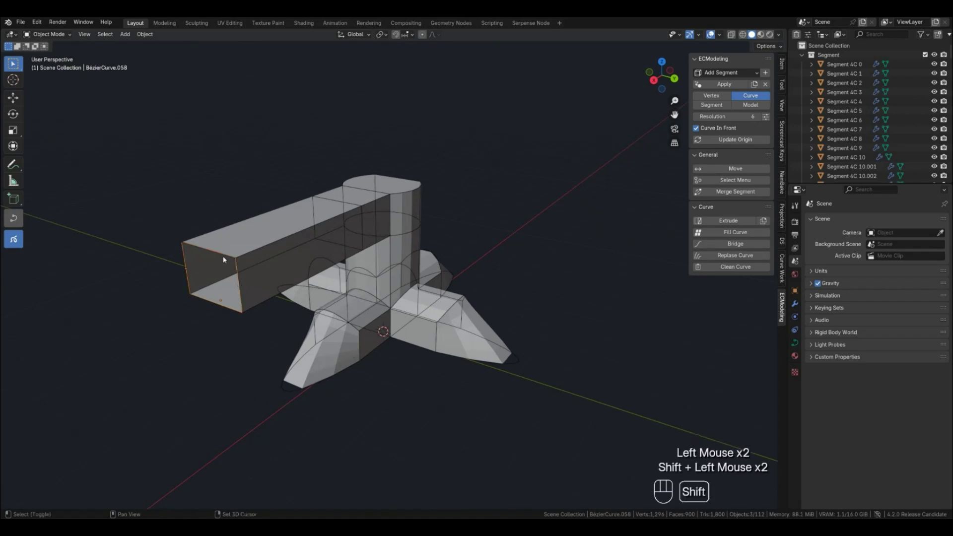
{"action": "key", "text": "f"}
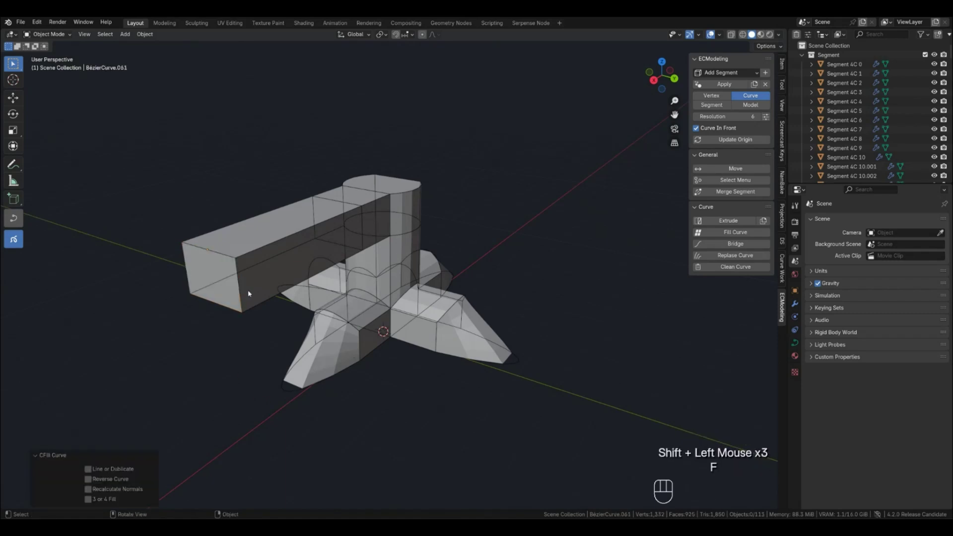
Step: Select two lengthwise curves of the arm
{"action": "left_click", "coordinate": [387, 408]}
{"action": "middle_click_drag", "start_coordinate": [387, 408], "coordinate": [382, 314]}
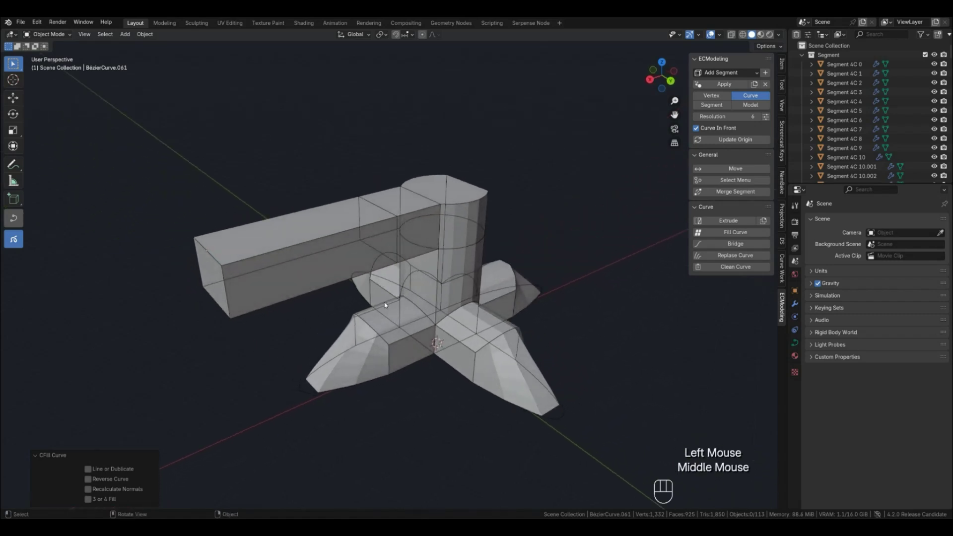
{"action": "left_click", "coordinate": [377, 206]}
{"action": "left_click", "coordinate": [207, 255], "text": "shift"}
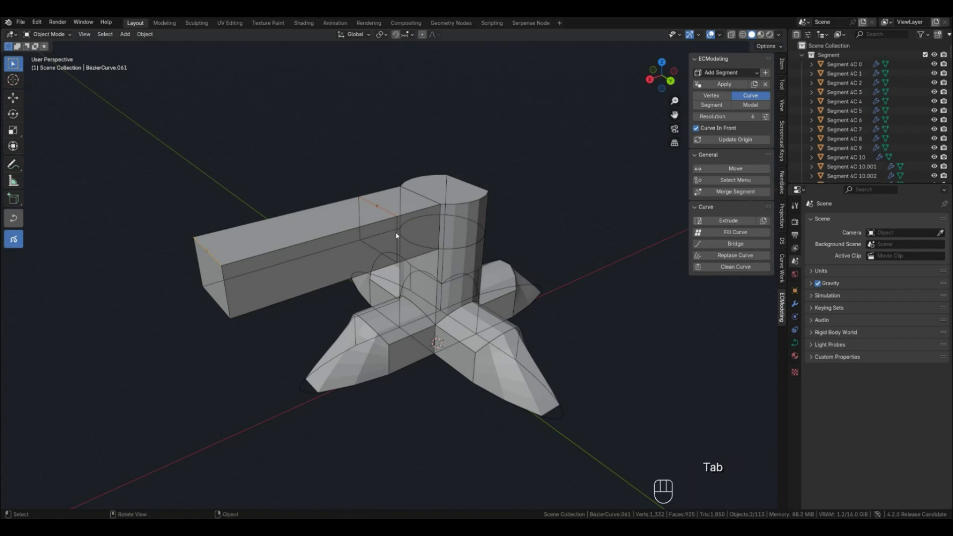
Step: Scale the selected arm curves along Y by about 1.43
{"action": "left_click", "coordinate": [359, 221], "text": "shift"}
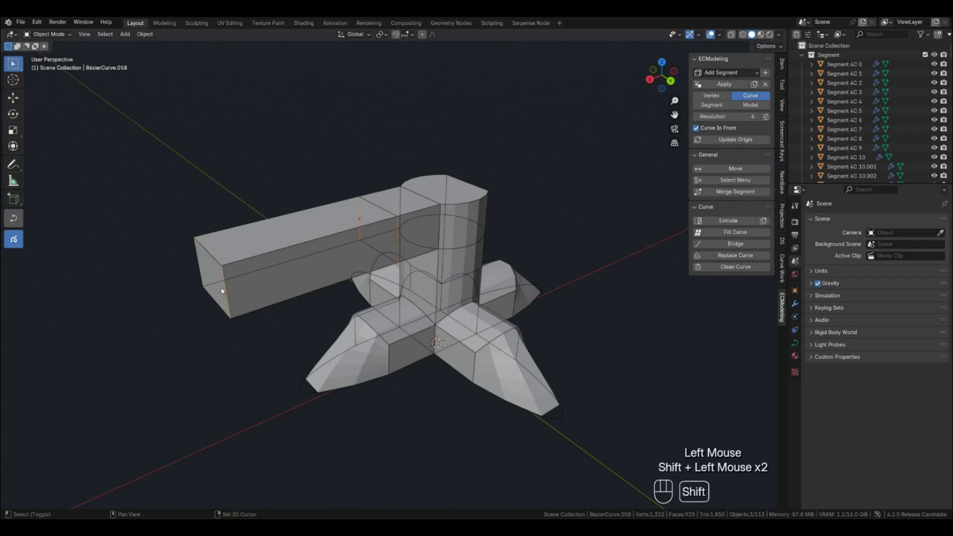
{"action": "middle_click_drag", "start_coordinate": [198, 272], "coordinate": [318, 299]}
{"action": "key", "text": "alt+c"}
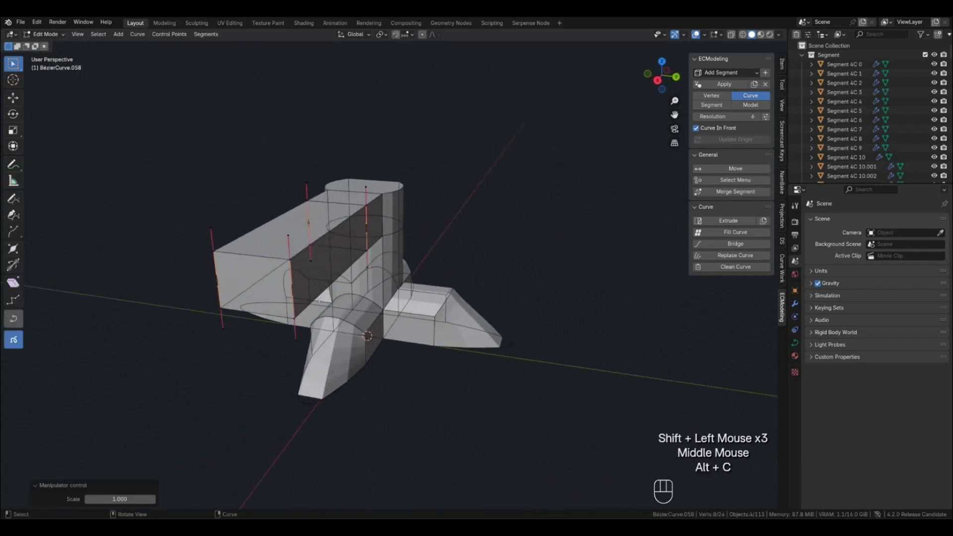
{"action": "key", "text": "s"}
{"action": "middle_click_drag", "start_coordinate": [346, 283], "coordinate": [373, 288]}
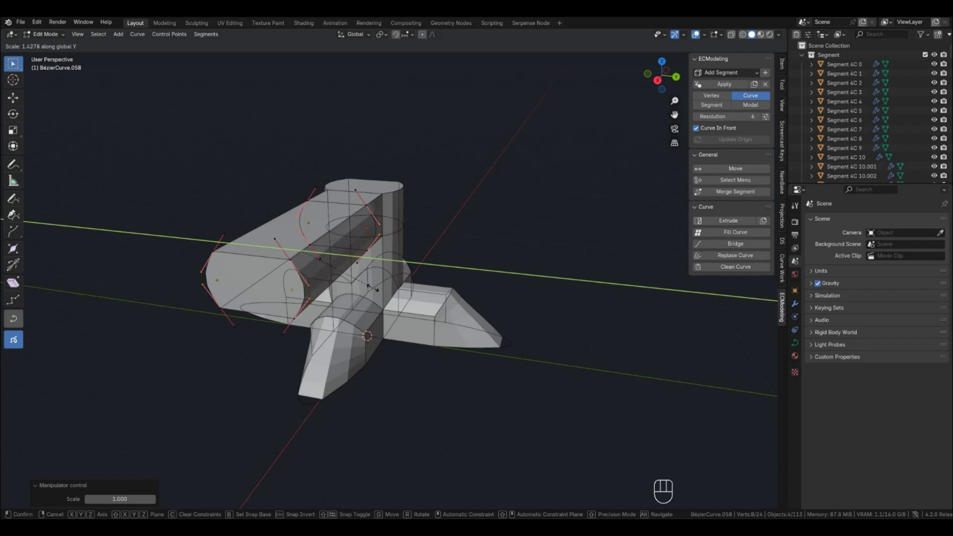
{"action": "left_click", "coordinate": [373, 288]}
{"action": "middle_click_drag", "start_coordinate": [374, 288], "coordinate": [334, 300]}
{"action": "key", "text": "Tab"}
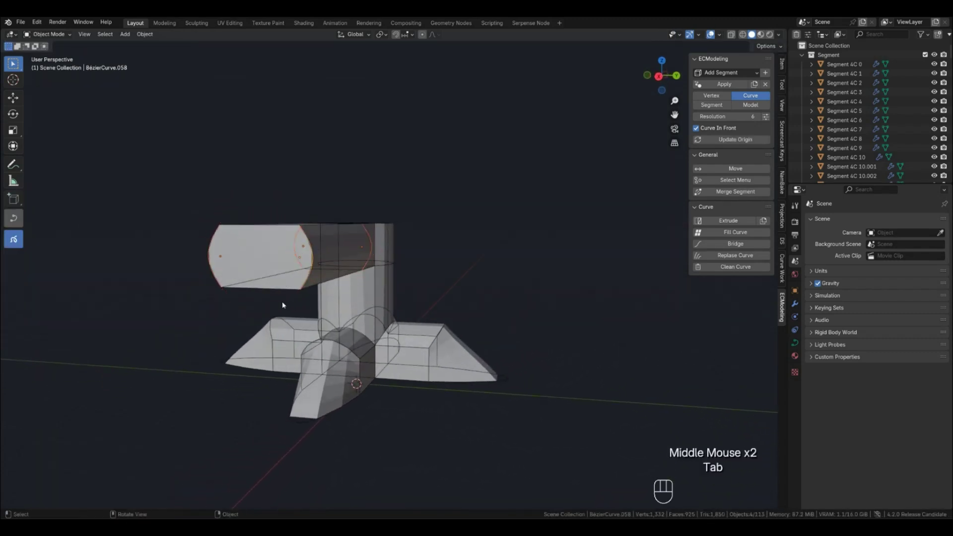
Step: Lower the arm's two end circles about 0.34 m along Z
{"action": "left_click", "coordinate": [305, 287]}
{"action": "left_click", "coordinate": [342, 273], "text": "shift"}
{"action": "mouse_move", "coordinate": [342, 272]}
{"action": "middle_mouse_down"}
{"action": "mouse_move", "coordinate": [350, 266]}
{"action": "mouse_move", "coordinate": [337, 291]}
{"action": "middle_mouse_up"}
{"action": "key", "text": "alt+c"}
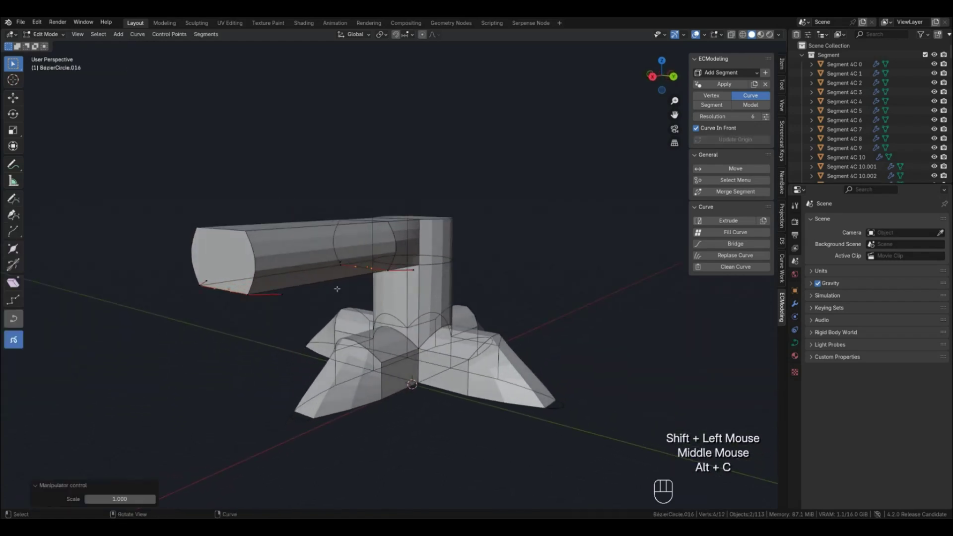
{"action": "key", "text": "g"}
{"action": "key", "text": "z"}
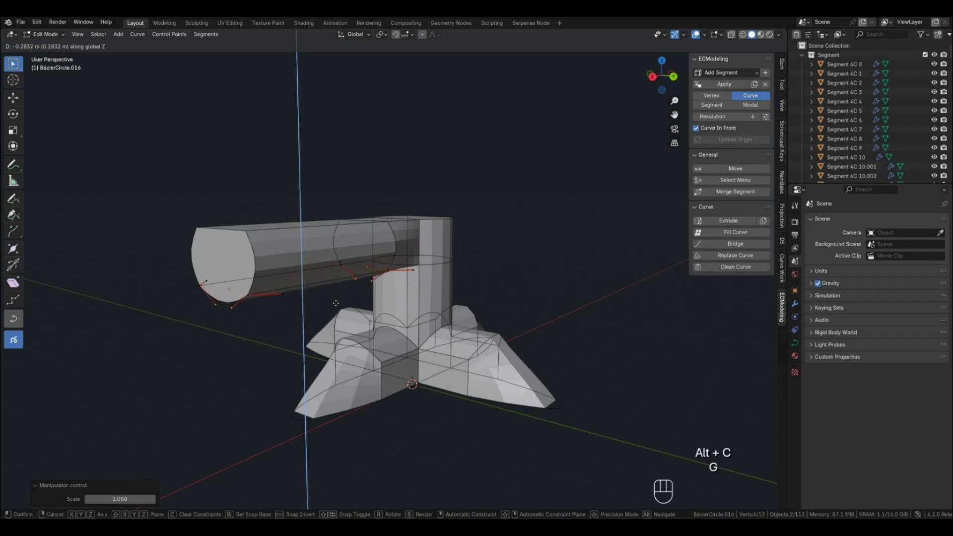
{"action": "left_click", "coordinate": [335, 306]}
{"action": "middle_click_drag", "start_coordinate": [336, 305], "coordinate": [321, 306]}
{"action": "key", "text": "Tab"}
Step: Select two lengthwise curves of the arm
{"action": "left_click", "coordinate": [261, 250]}
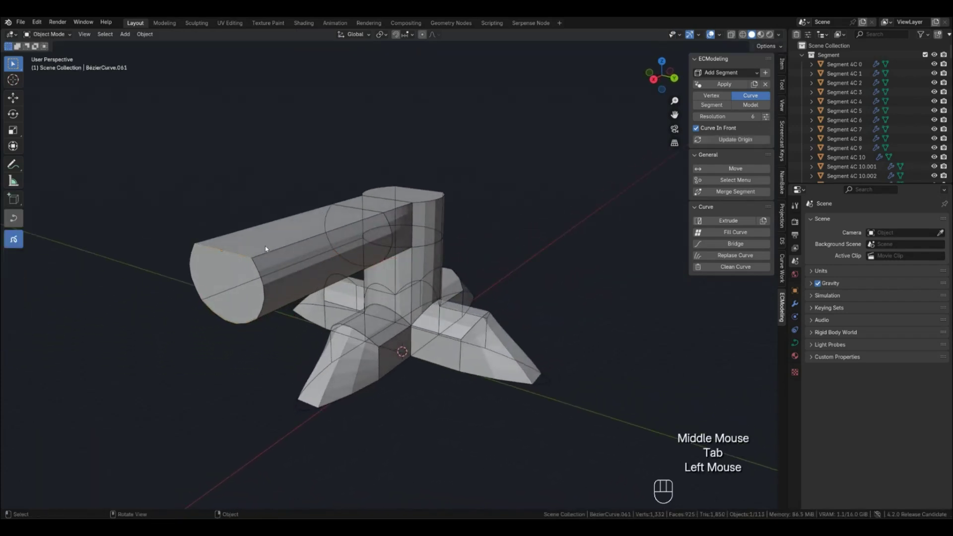
{"action": "middle_click_drag", "start_coordinate": [262, 250], "coordinate": [272, 263]}
{"action": "left_click", "coordinate": [360, 179], "text": "shift"}
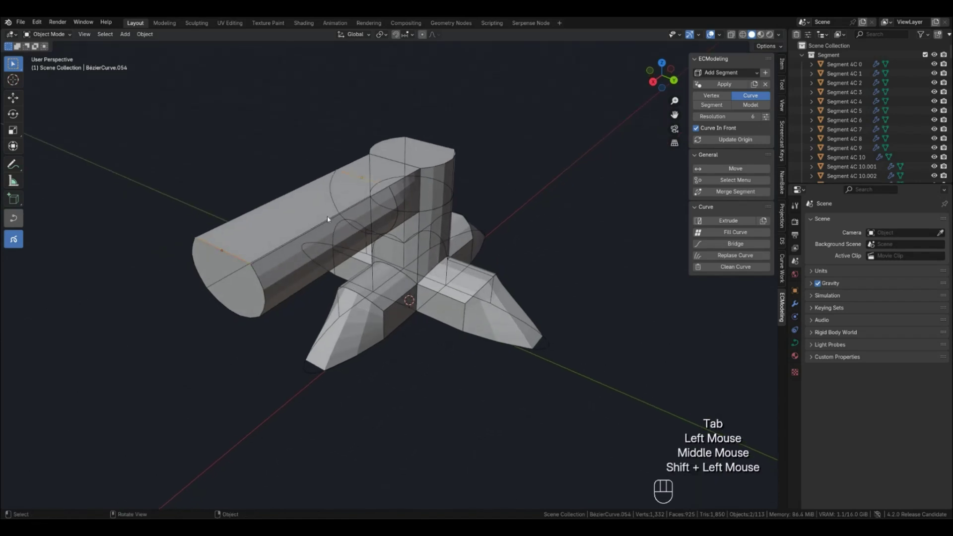
{"action": "middle_click_drag", "start_coordinate": [327, 216], "coordinate": [401, 255], "text": "shift"}
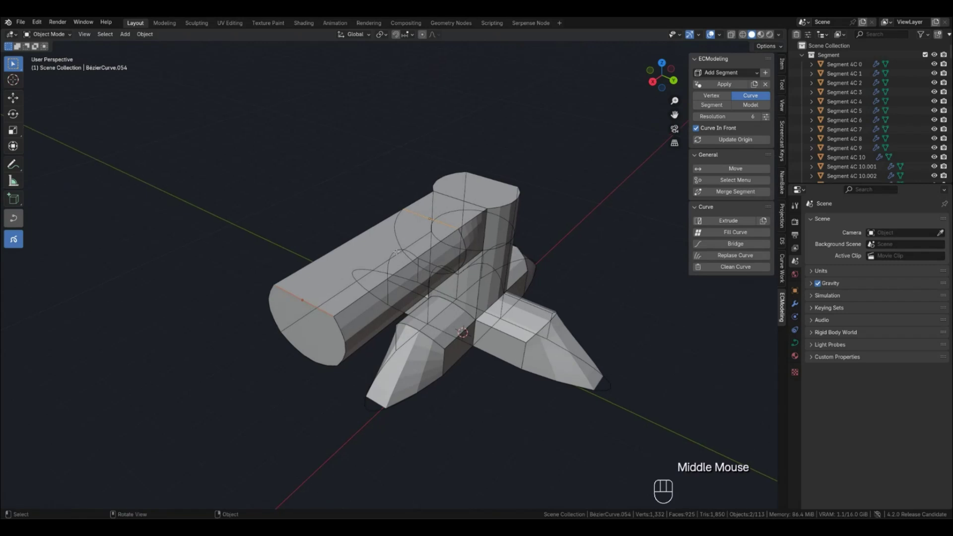
Step: Subdivide the selected curve to add midpoints
{"action": "key", "text": "Tab"}
{"action": "key", "text": "a"}
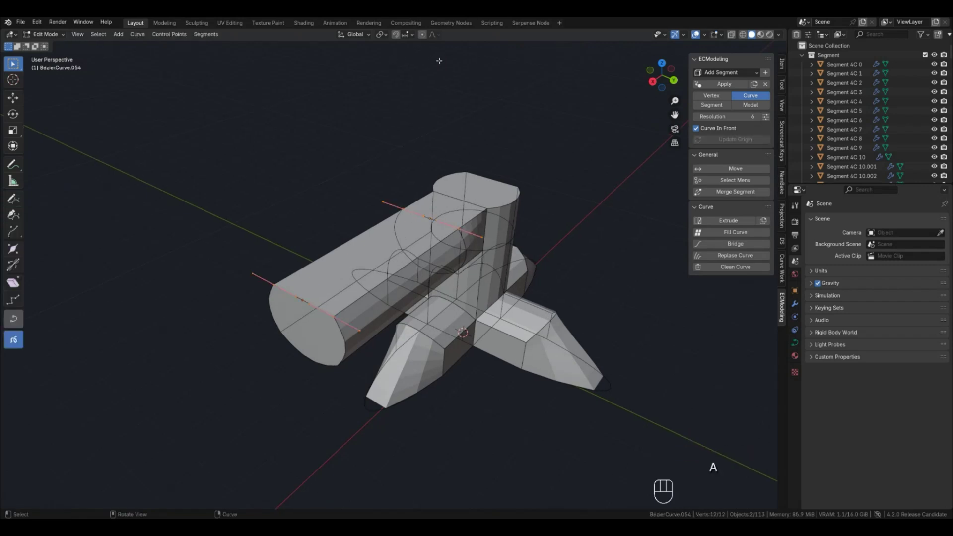
{"action": "right_click", "coordinate": [365, 239]}
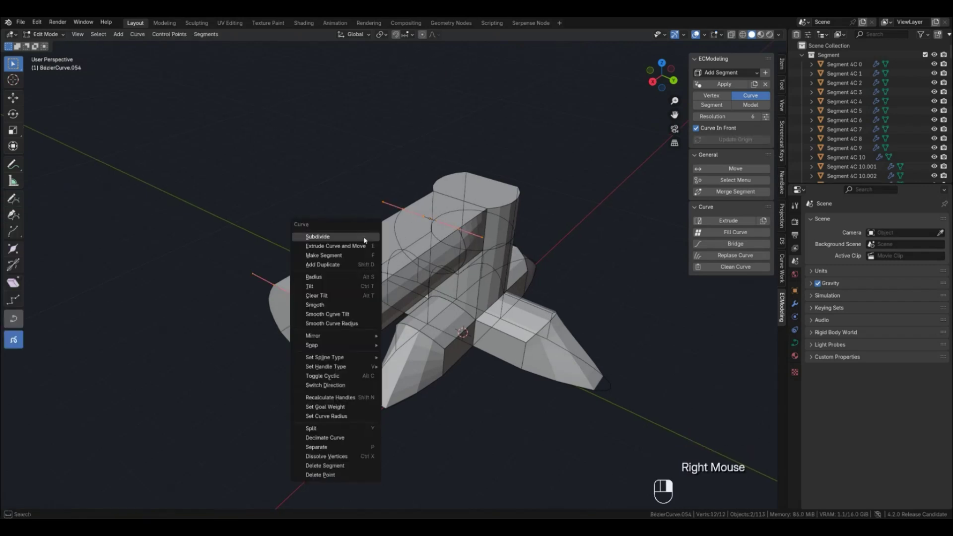
{"action": "left_click", "coordinate": [365, 240]}
{"action": "middle_click_drag", "start_coordinate": [365, 240], "coordinate": [409, 247]}
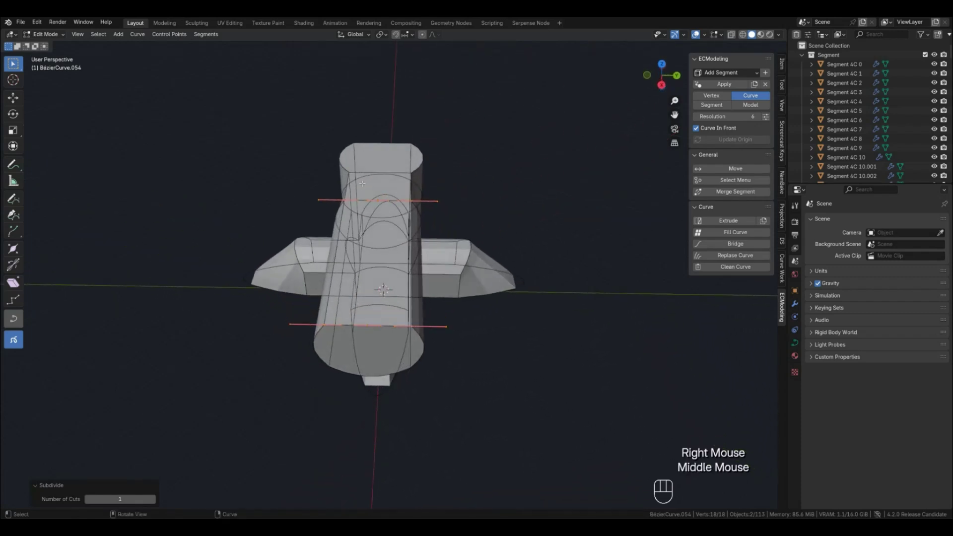
Step: Lower the new middle control points about 0.49 m along Z
{"action": "left_click_drag", "start_coordinate": [362, 184], "coordinate": [369, 338]}
{"action": "left_click", "coordinate": [377, 183], "text": "shift"}
{"action": "middle_click_drag", "start_coordinate": [378, 183], "coordinate": [362, 215]}
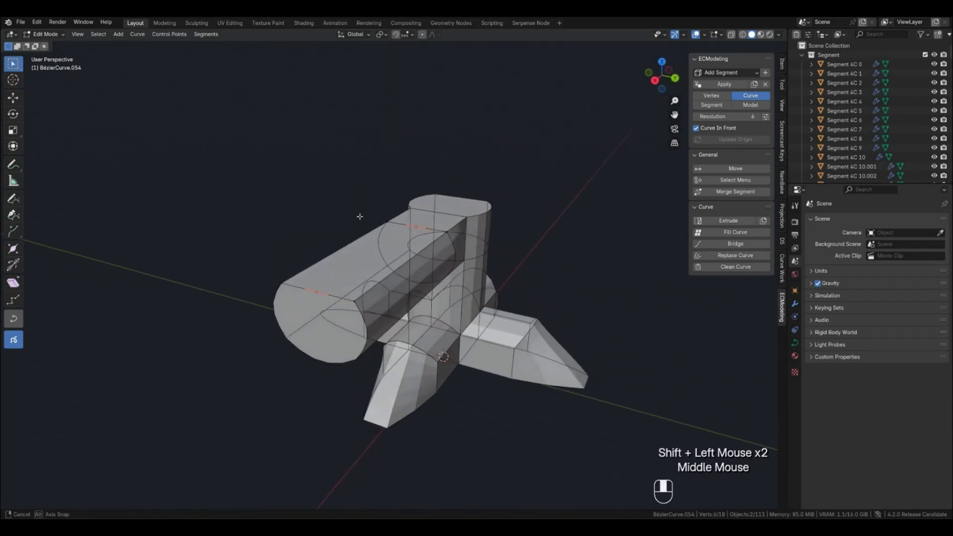
{"action": "key", "text": "g"}
{"action": "key", "text": "z"}
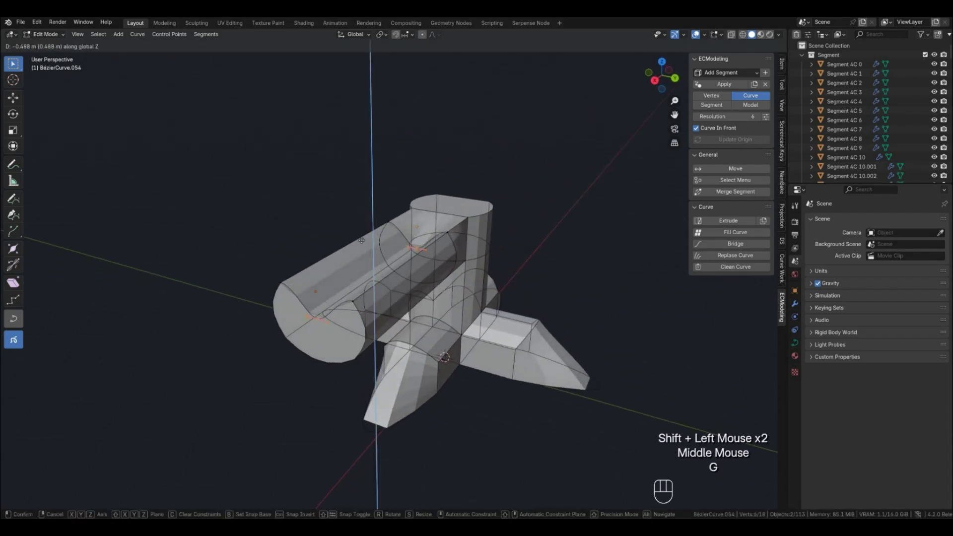
{"action": "left_click", "coordinate": [362, 240]}
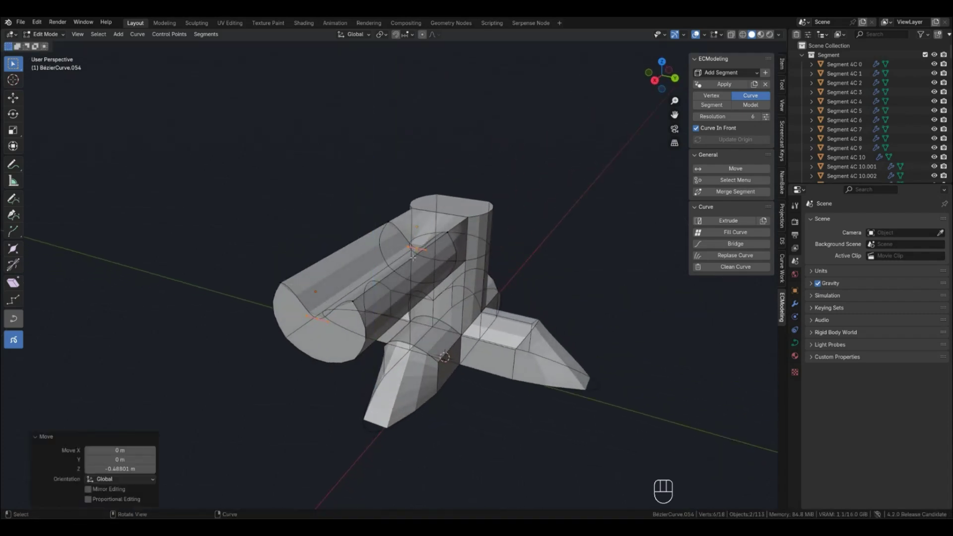
{"action": "middle_click_drag", "start_coordinate": [413, 256], "coordinate": [379, 191]}
{"action": "key", "text": "Tab"}
Step: Preview the smooth subdivided Model result, then return to Curve display
{"action": "left_click", "coordinate": [380, 192]}
{"action": "key", "text": "3"}
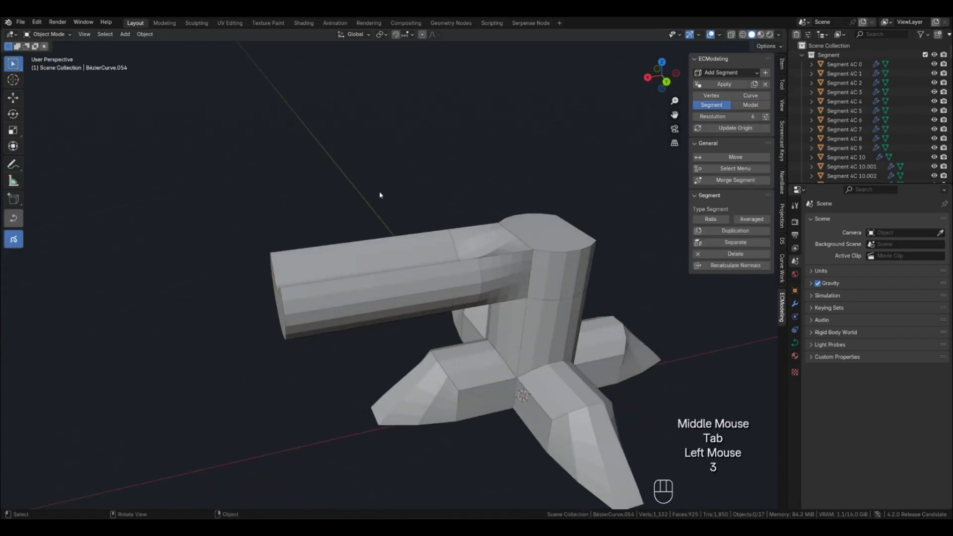
{"action": "key", "text": "4"}
{"action": "middle_click_drag", "start_coordinate": [371, 215], "coordinate": [397, 213]}
{"action": "key", "text": "2"}
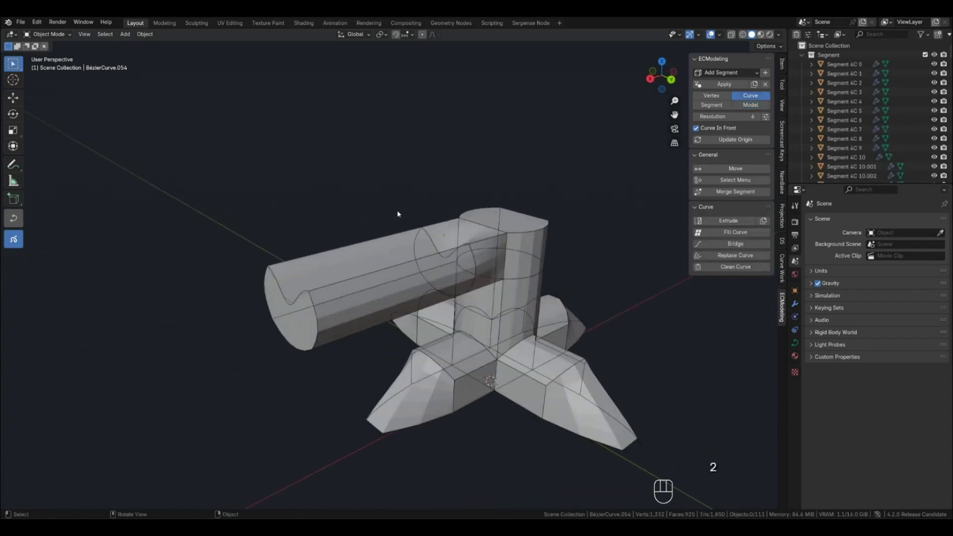
Step: Add the tube's end curve and scale the selected curves along Y
{"action": "middle_click_drag", "start_coordinate": [319, 332], "coordinate": [423, 263]}
{"action": "left_click", "coordinate": [423, 263], "text": "shift"}
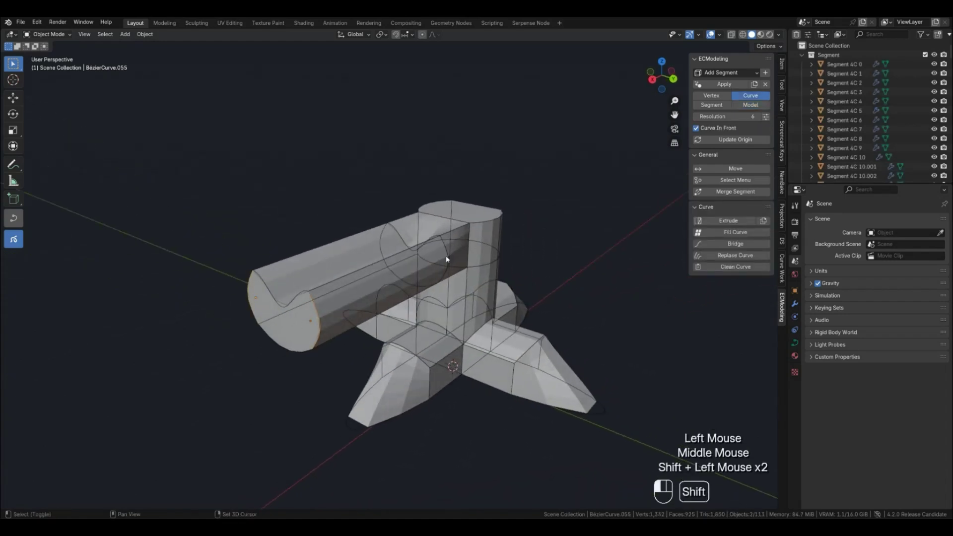
{"action": "key", "text": "alt+c"}
{"action": "key", "text": "s"}
{"action": "middle_click_drag", "start_coordinate": [465, 260], "coordinate": [466, 260]}
{"action": "left_click", "coordinate": [473, 264]}
{"action": "key", "text": "Tab"}
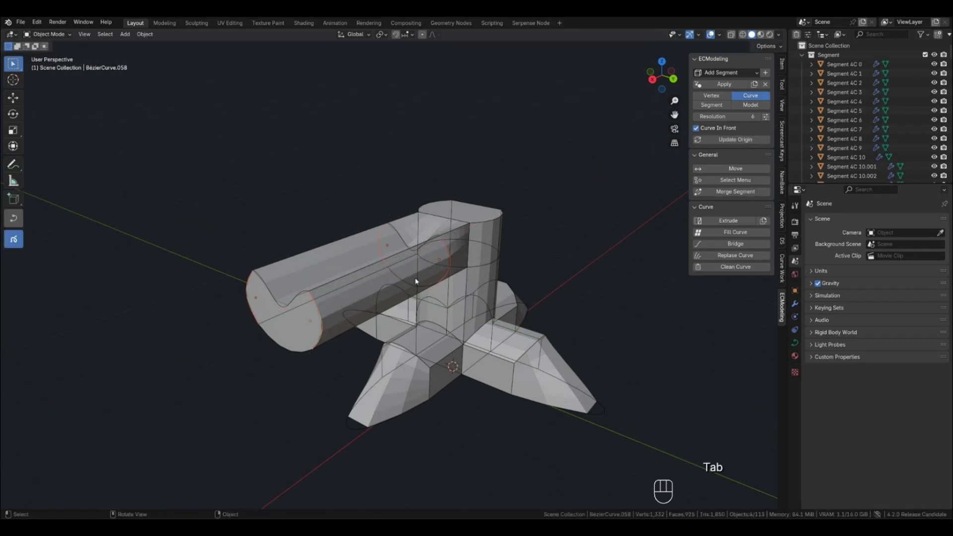
Step: Inspect the smooth junction preview, then select a curve on the upper block
{"action": "key", "text": "4"}
{"action": "middle_click_drag", "start_coordinate": [442, 279], "coordinate": [431, 302]}
{"action": "scroll", "coordinate": [379, 329], "scroll_direction": "up", "scroll_amount": 2}
{"action": "key", "text": "2"}
{"action": "scroll", "coordinate": [353, 346], "scroll_direction": "down", "scroll_amount": 2}
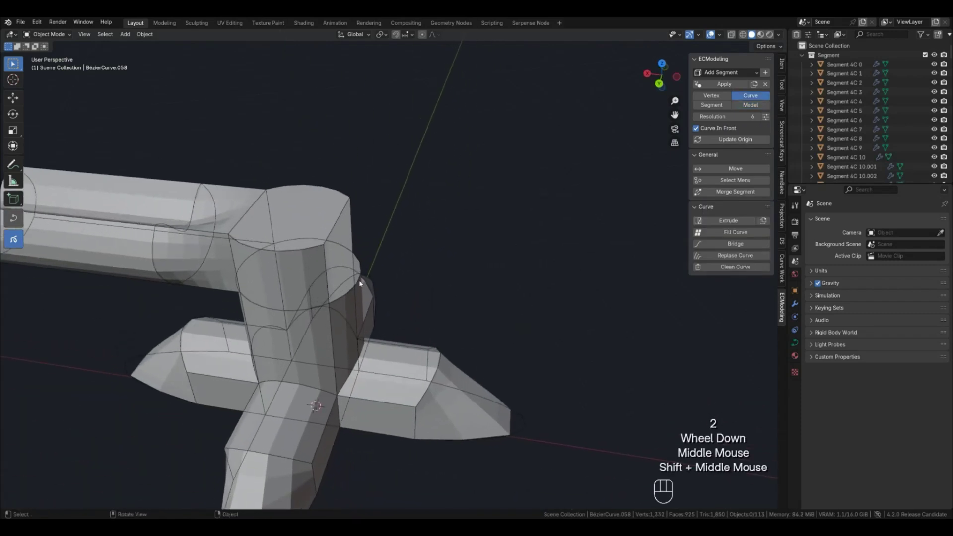
{"action": "left_click", "coordinate": [360, 251]}
Step: Extrude the selected curve ends along X and cap the open end using line duplication
{"action": "left_click", "coordinate": [340, 264], "text": "shift"}
{"action": "left_click", "coordinate": [347, 266], "text": "shift"}
{"action": "middle_click_drag", "start_coordinate": [347, 267], "coordinate": [387, 287]}
{"action": "key", "text": "e"}
{"action": "key", "text": "x"}
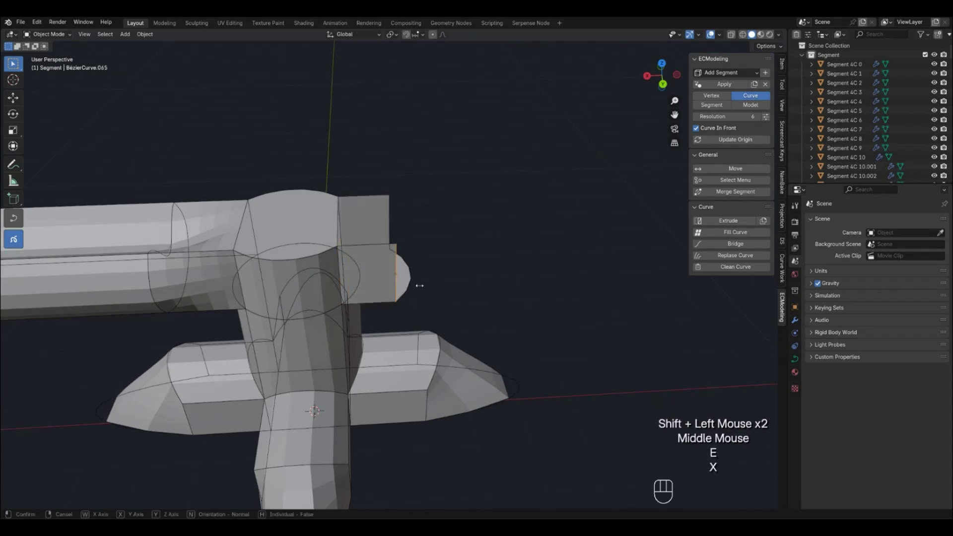
{"action": "left_click", "coordinate": [441, 290]}
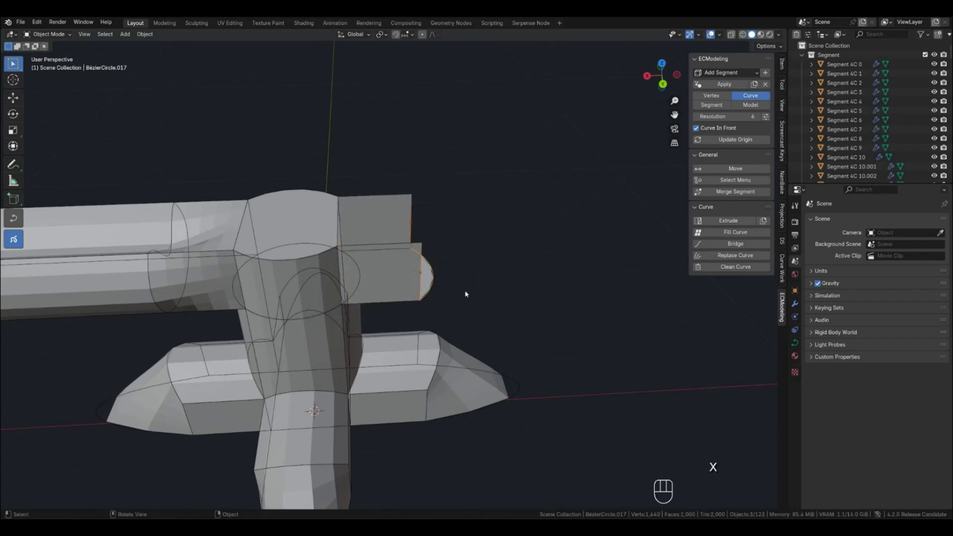
{"action": "middle_click_drag", "start_coordinate": [462, 292], "coordinate": [463, 293]}
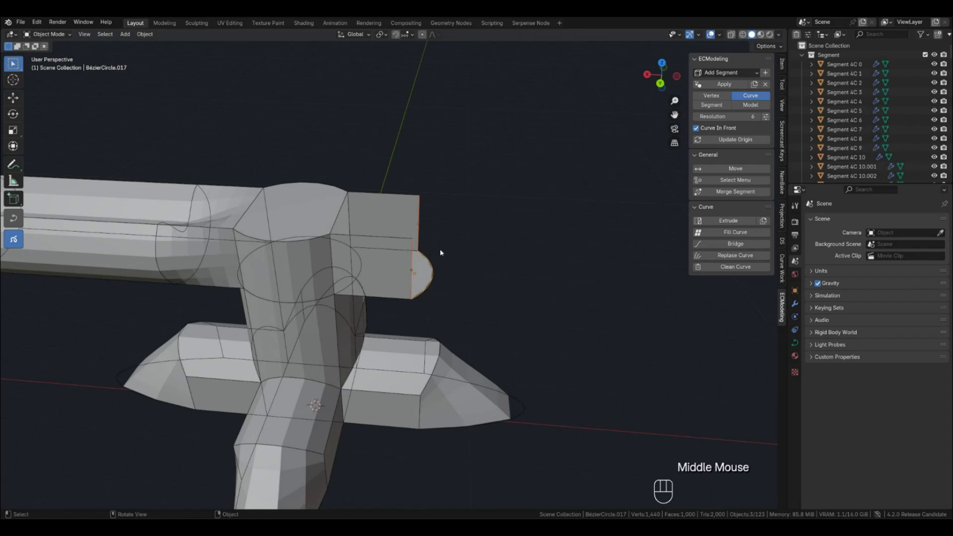
{"action": "key", "text": "f"}
{"action": "middle_click_drag", "start_coordinate": [452, 251], "coordinate": [433, 225]}
{"action": "left_click", "coordinate": [400, 215]}
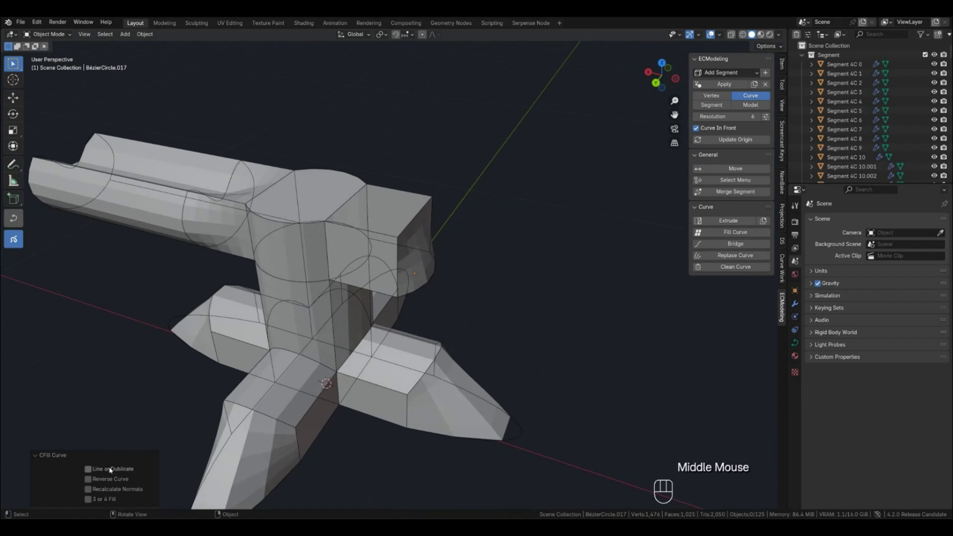
{"action": "left_click", "coordinate": [89, 469]}
Step: Extrude the new section's top curves upward along Z into a raised box
{"action": "middle_click_drag", "start_coordinate": [419, 254], "coordinate": [453, 255]}
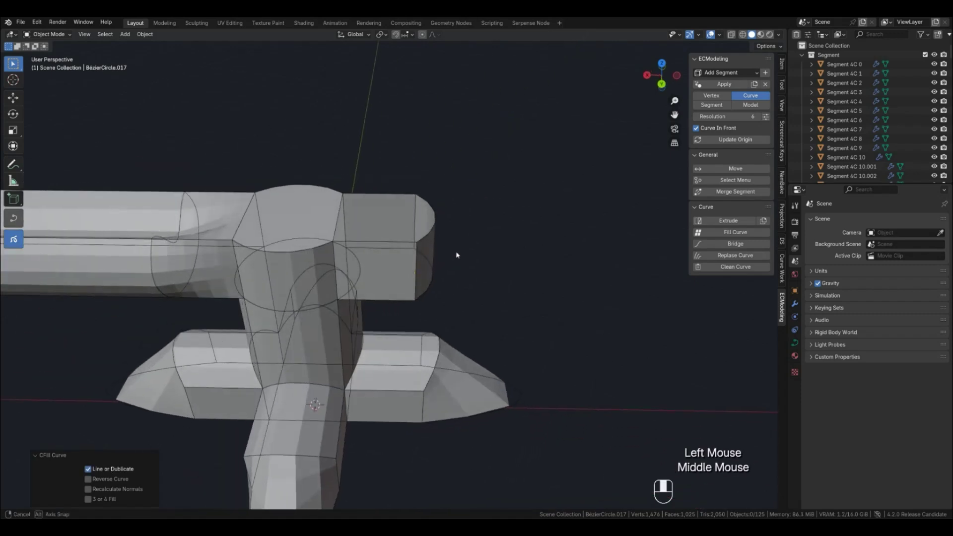
{"action": "key", "text": "2"}
{"action": "left_click", "coordinate": [389, 196]}
{"action": "left_click", "coordinate": [340, 212], "text": "shift"}
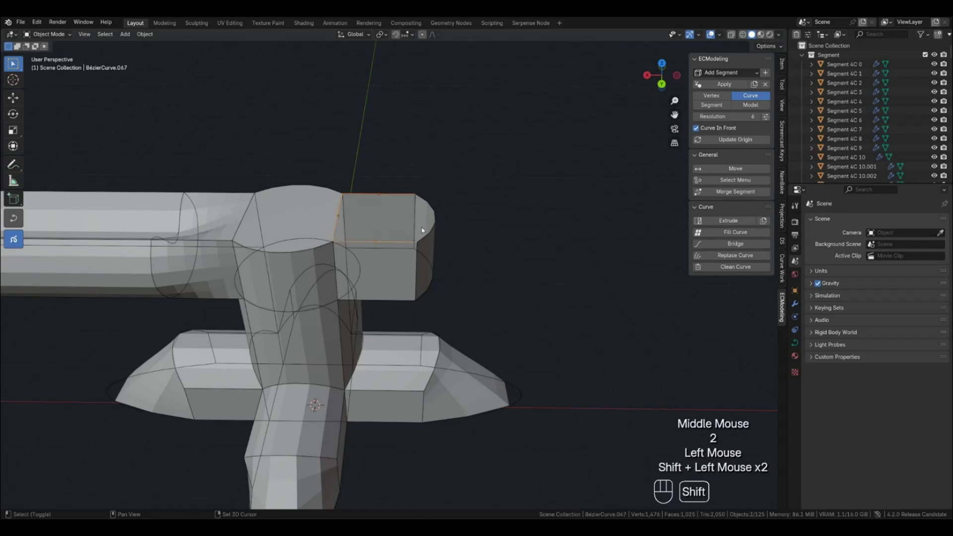
{"action": "middle_click_drag", "start_coordinate": [435, 222], "coordinate": [456, 224]}
{"action": "key", "text": "e"}
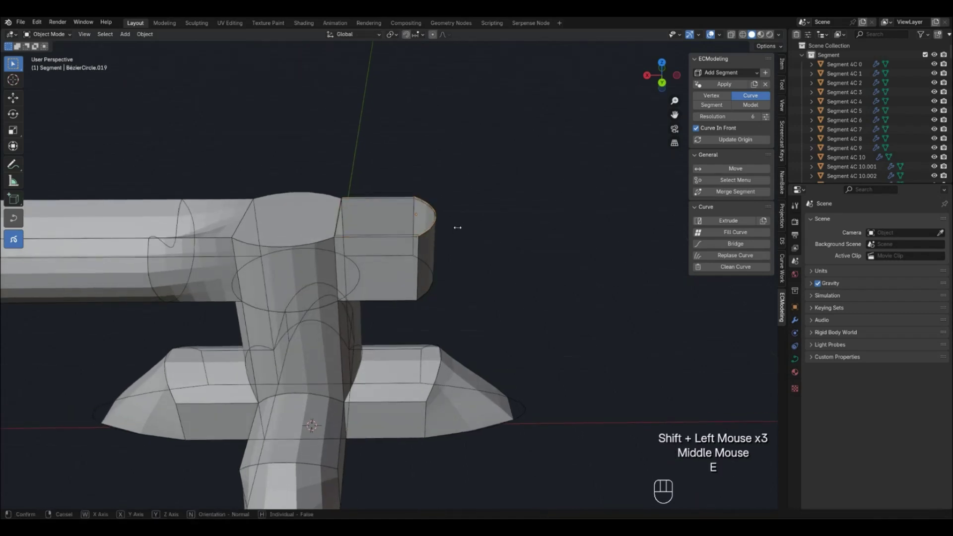
{"action": "key", "text": "z"}
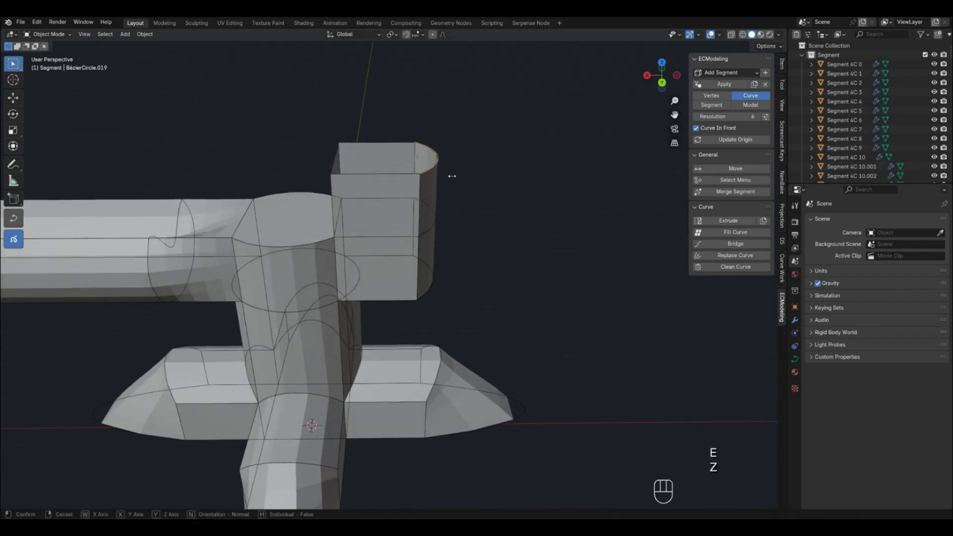
{"action": "left_click", "coordinate": [455, 181]}
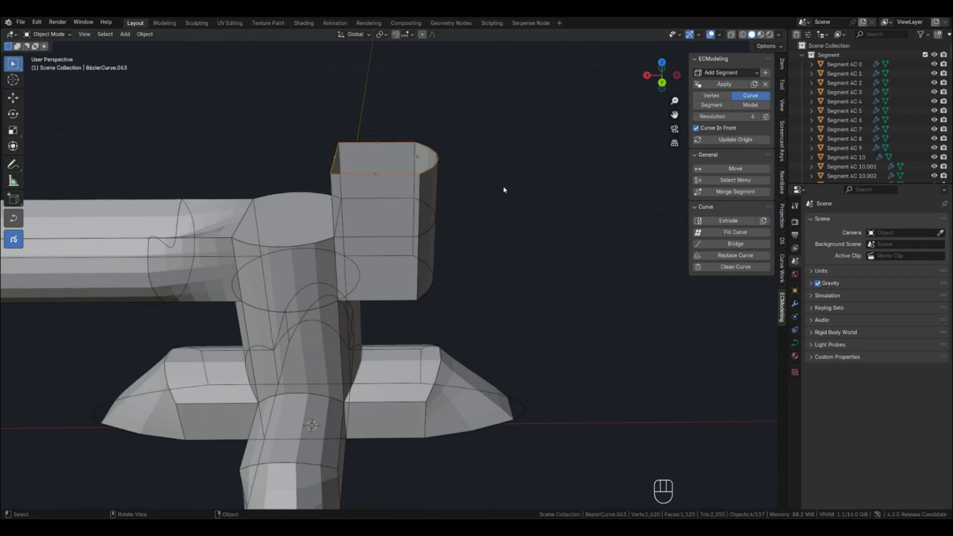
Step: Cap the raised box's open top with a fill
{"action": "middle_click_drag", "start_coordinate": [505, 190], "coordinate": [485, 194]}
{"action": "left_click", "coordinate": [403, 145]}
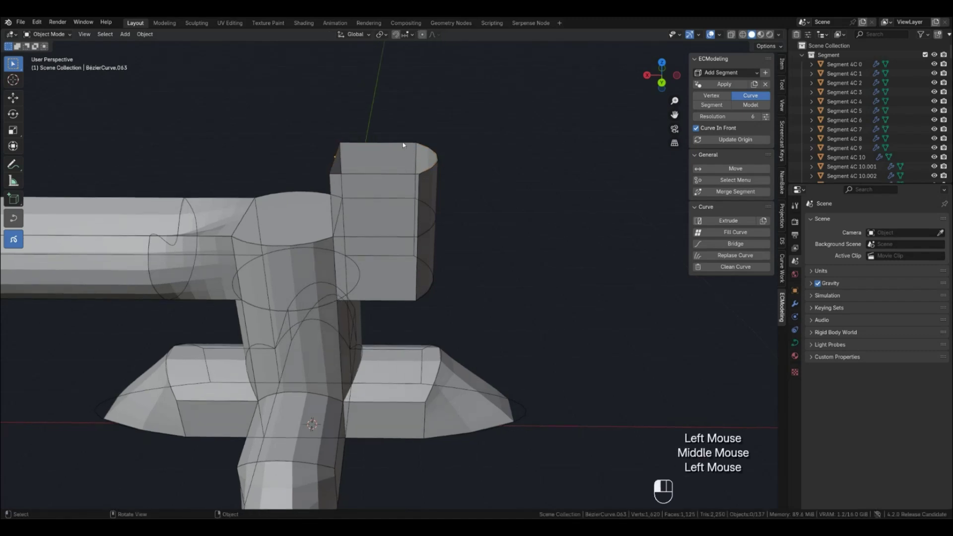
{"action": "left_click", "coordinate": [339, 154], "text": "shift"}
{"action": "key", "text": "ctrl+z"}
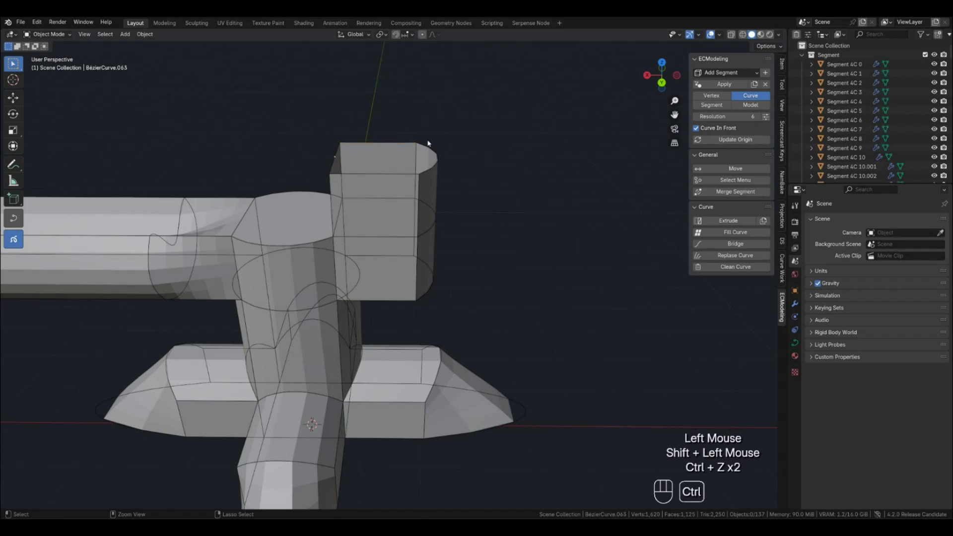
{"action": "key", "text": "f"}
Step: Delete the unwanted segment on the raised box
{"action": "middle_click_drag", "start_coordinate": [451, 182], "coordinate": [437, 177]}
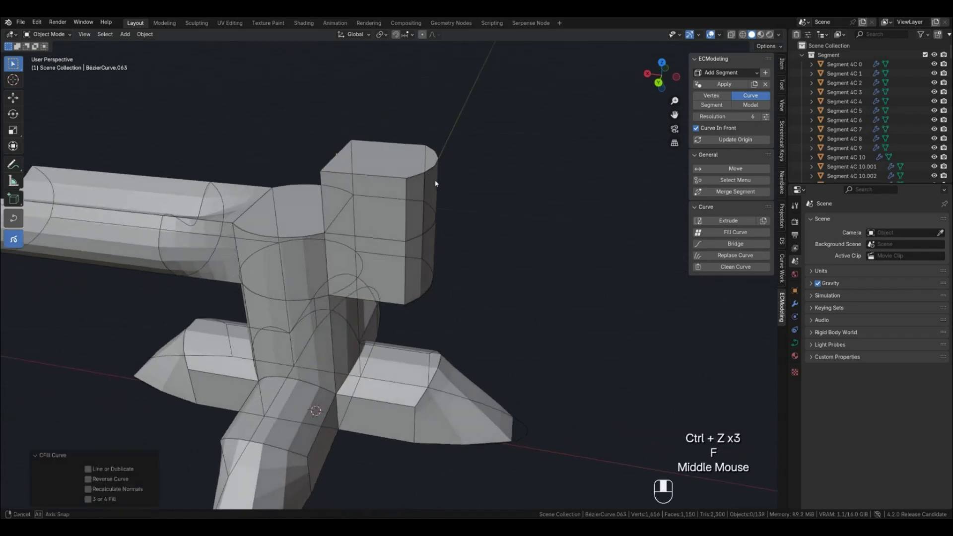
{"action": "key", "text": "3"}
{"action": "left_click", "coordinate": [430, 189]}
{"action": "key", "text": "x"}
Step: Extrude the box's side curves along X into a new section and cap its end
{"action": "key", "text": "2"}
{"action": "left_click", "coordinate": [425, 188]}
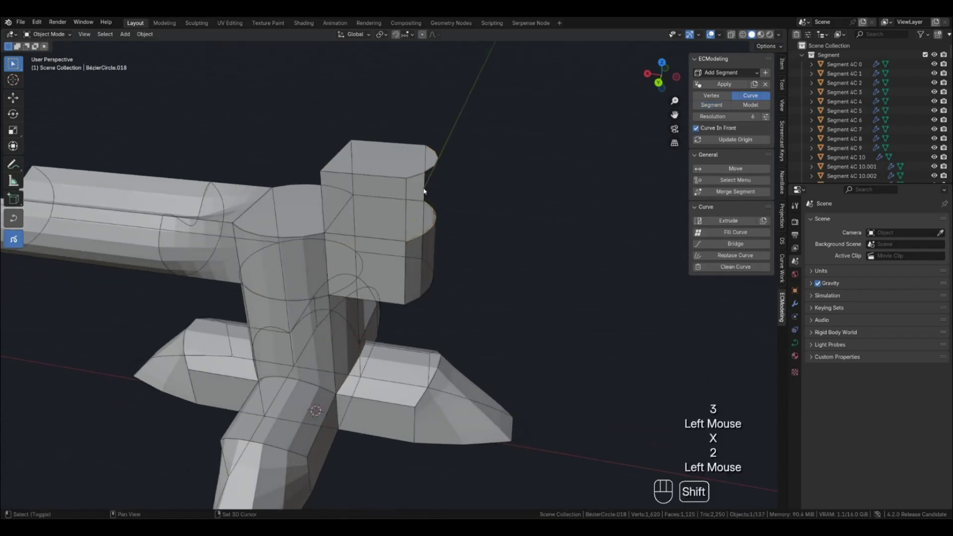
{"action": "double_click", "coordinate": [409, 204], "text": "shift"}
{"action": "left_click", "coordinate": [402, 194]}
{"action": "double_click", "coordinate": [433, 169], "text": "shift"}
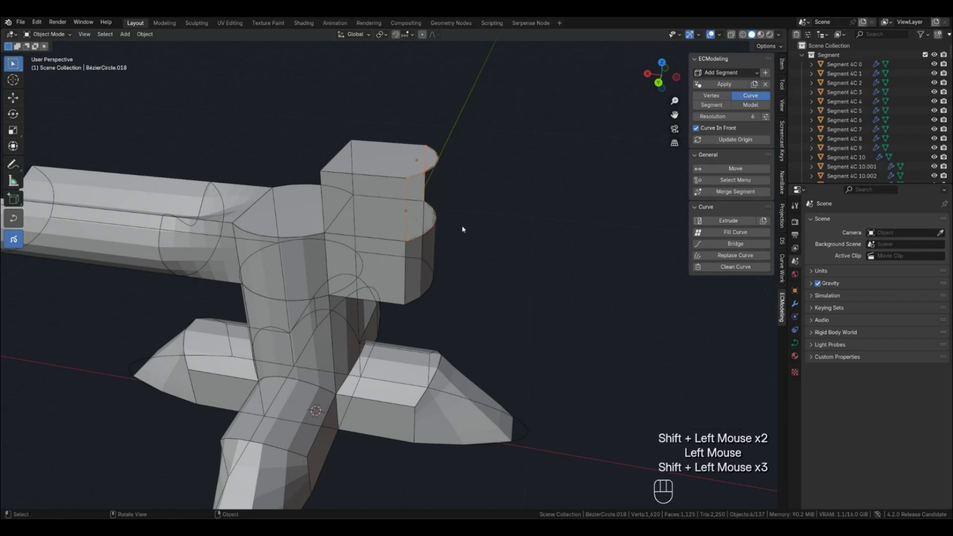
{"action": "middle_click_drag", "start_coordinate": [462, 229], "coordinate": [472, 229]}
{"action": "key", "text": "e"}
{"action": "key", "text": "x"}
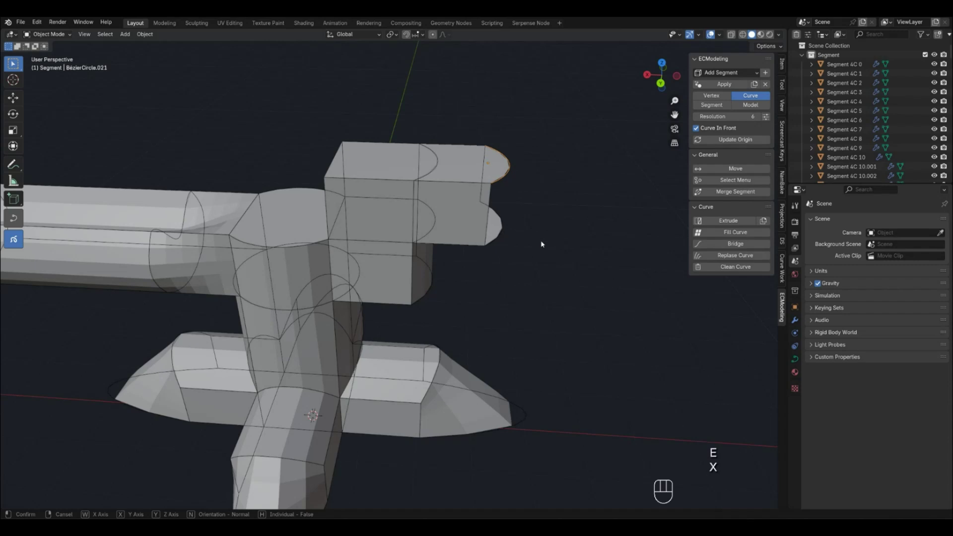
{"action": "middle_click_drag", "start_coordinate": [542, 244], "coordinate": [546, 268]}
{"action": "key", "text": "f"}
{"action": "left_click", "coordinate": [549, 270]}
Step: Preview the junction as a smooth model and turn on its wireframe overlay
{"action": "scroll", "coordinate": [540, 268], "scroll_direction": "down", "scroll_amount": 1}
{"action": "key", "text": "4"}
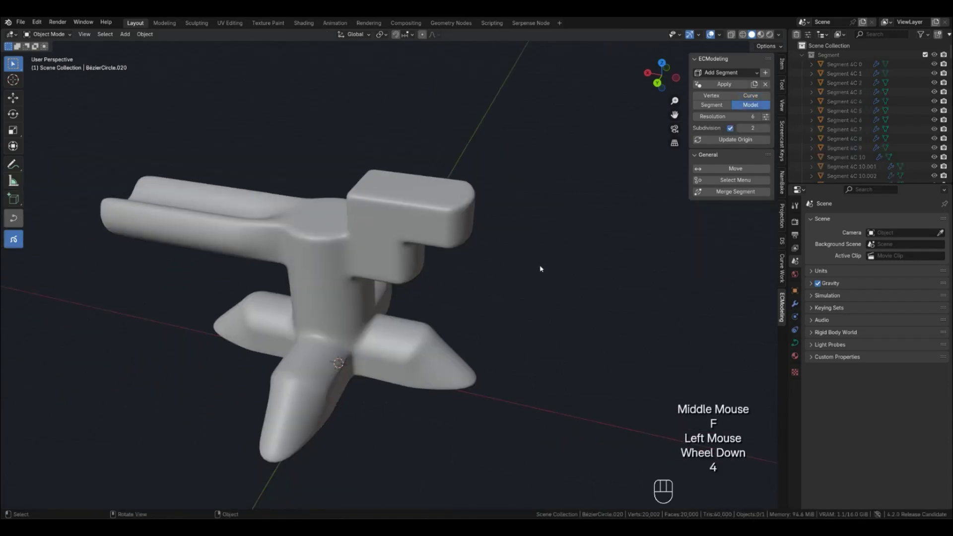
{"action": "middle_click_drag", "start_coordinate": [437, 263], "coordinate": [393, 259]}
{"action": "left_click", "coordinate": [393, 258]}
{"action": "key", "text": "q"}
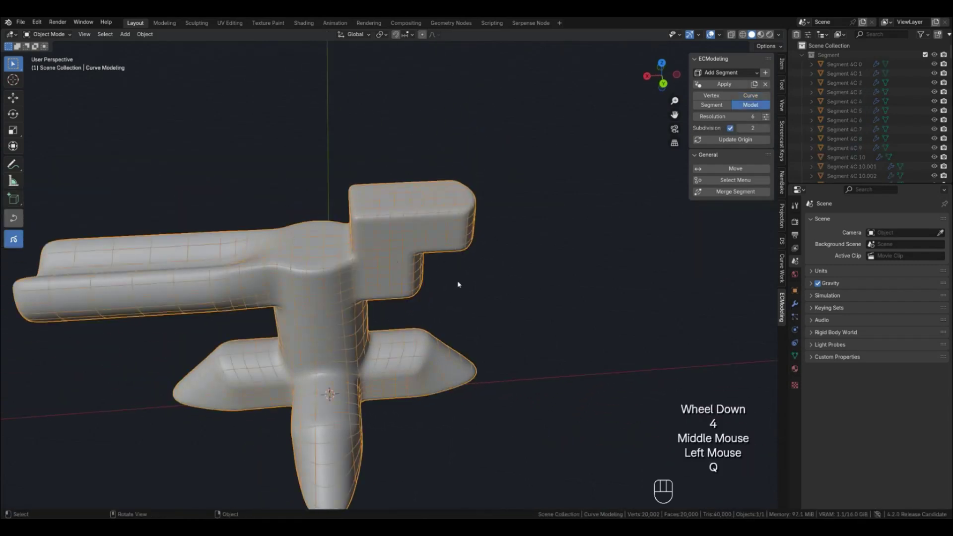
{"action": "left_click", "coordinate": [489, 294]}
Step: Lower the ECModeling curve resolution from 6 to 5 and inspect the mesh
{"action": "left_click", "coordinate": [696, 118]}
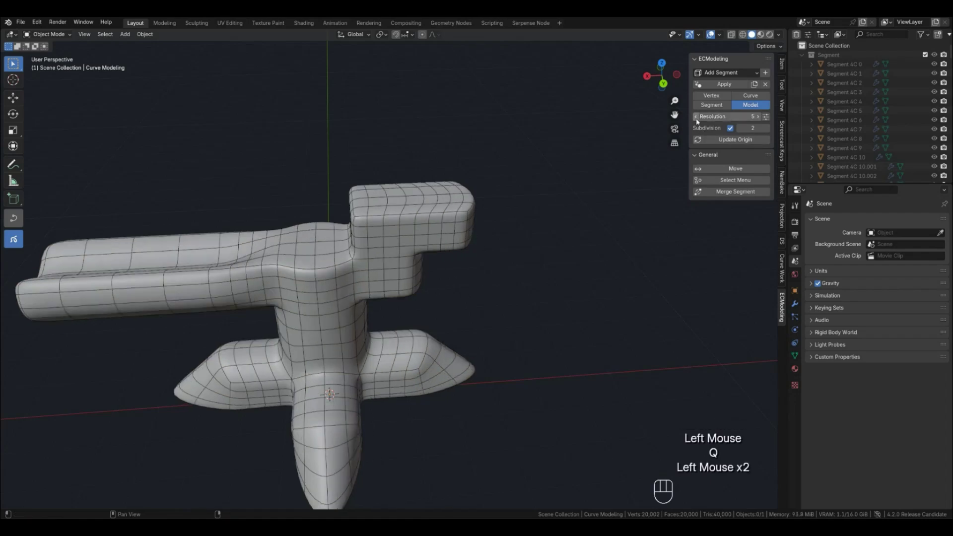
{"action": "mouse_move", "coordinate": [479, 302]}
{"action": "middle_mouse_down"}
{"action": "mouse_move", "coordinate": [383, 282]}
{"action": "mouse_move", "coordinate": [380, 258]}
{"action": "mouse_move", "coordinate": [404, 244]}
{"action": "mouse_move", "coordinate": [511, 315]}
{"action": "mouse_move", "coordinate": [481, 315]}
{"action": "middle_mouse_up"}
{"action": "scroll", "coordinate": [419, 298], "scroll_direction": "up", "scroll_amount": 2}
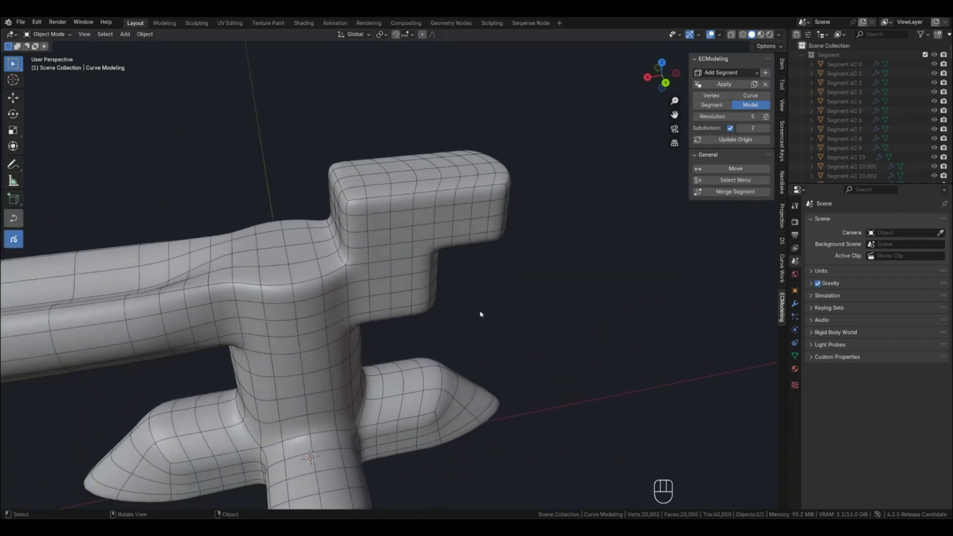
{"action": "scroll", "coordinate": [382, 304], "scroll_direction": "down", "scroll_amount": 2}
{"action": "middle_click_drag", "start_coordinate": [382, 304], "coordinate": [453, 318], "text": "shift"}
{"action": "scroll", "coordinate": [497, 298], "scroll_direction": "down", "scroll_amount": 1}
{"action": "scroll", "coordinate": [497, 298], "scroll_direction": "up", "scroll_amount": 1}
{"action": "scroll", "coordinate": [453, 317], "scroll_direction": "down", "scroll_amount": 1}
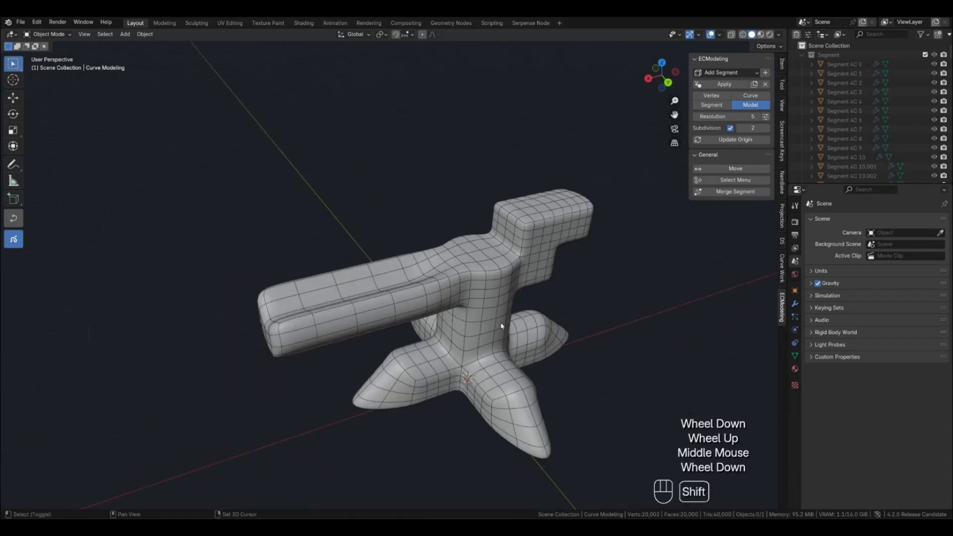
{"action": "middle_click_drag", "start_coordinate": [504, 383], "coordinate": [461, 305], "text": "shift"}
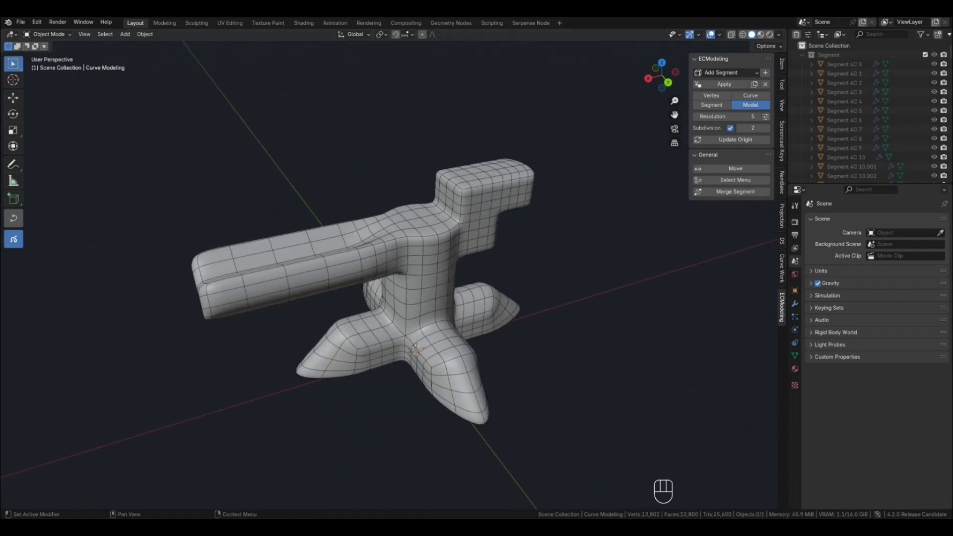
{"action": "middle_click_drag", "start_coordinate": [609, 349], "coordinate": [406, 314]}
{"action": "left_click", "coordinate": [418, 315]}
Step: Select the long arm's curves in curve view
{"action": "key", "text": "2"}
{"action": "left_click", "coordinate": [261, 281]}
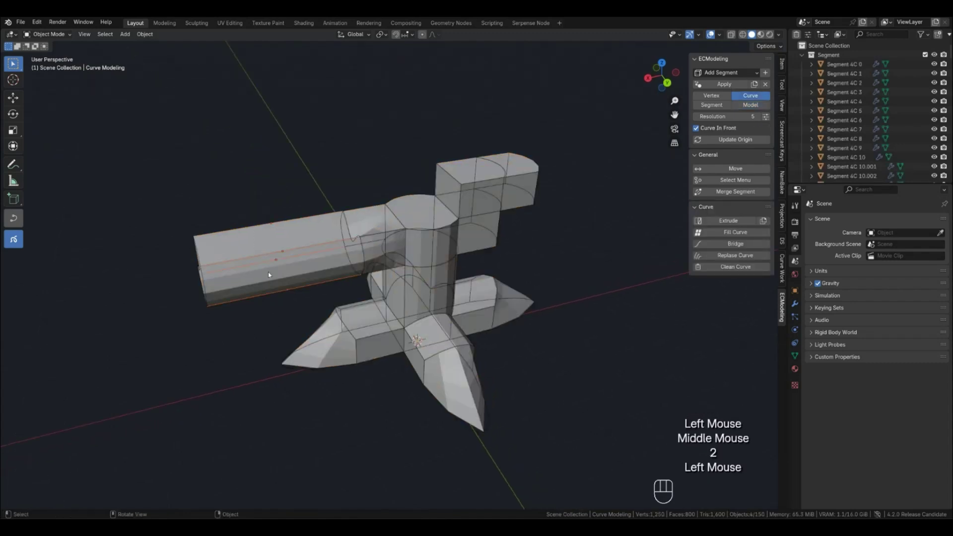
{"action": "left_click", "coordinate": [269, 256], "text": "shift"}
{"action": "middle_click_drag", "start_coordinate": [269, 256], "coordinate": [338, 298]}
{"action": "middle_click_drag", "start_coordinate": [338, 298], "coordinate": [370, 317], "text": "shift"}
Step: Scale the arm's curve points along Y to 0.490
{"action": "key", "text": "alt+c"}
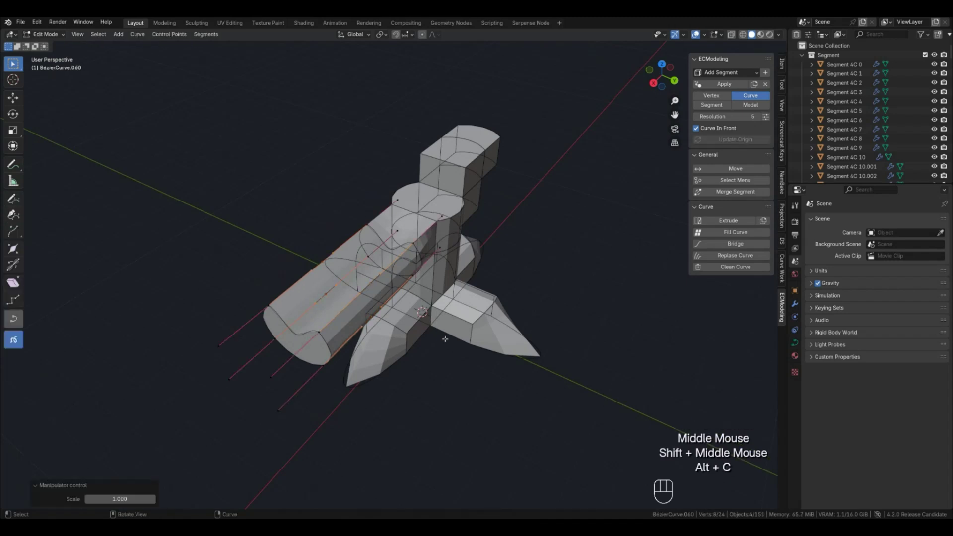
{"action": "key", "text": "s"}
{"action": "key", "text": "x"}
{"action": "key", "text": "y"}
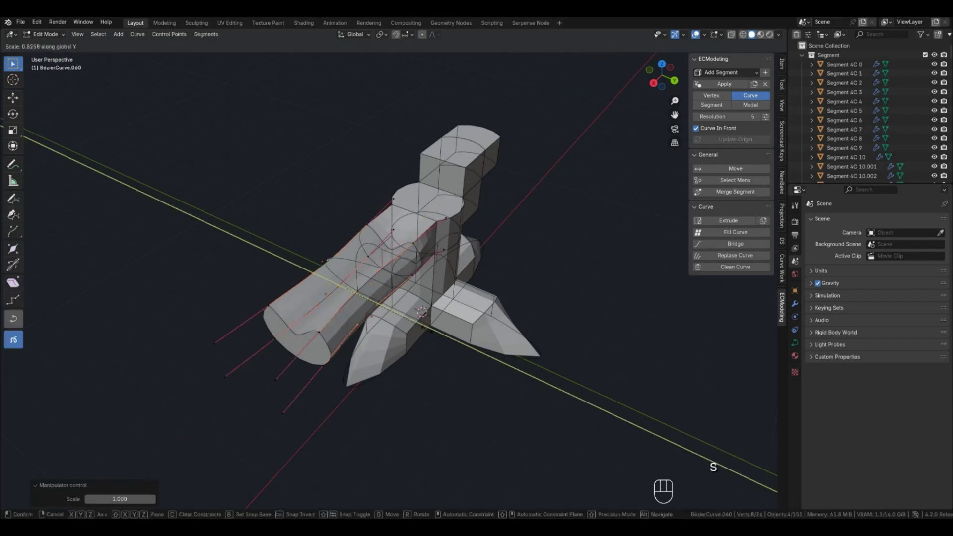
{"action": "left_click", "coordinate": [425, 335]}
{"action": "middle_click_drag", "start_coordinate": [387, 328], "coordinate": [426, 336]}
Step: Leave point editing and preview the junction as a smooth subdivided model
{"action": "key", "text": "Tab"}
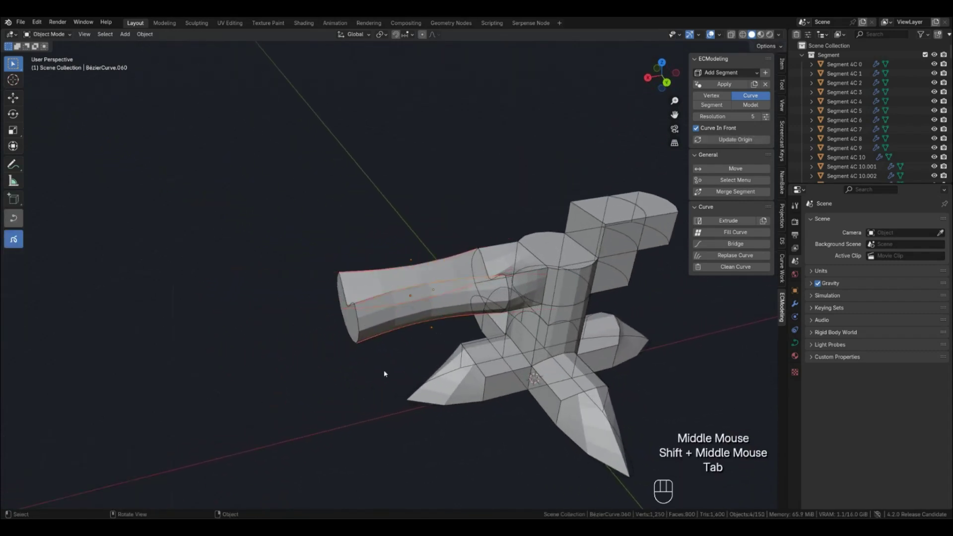
{"action": "left_click", "coordinate": [430, 317]}
{"action": "key", "text": "4"}
{"action": "mouse_move", "coordinate": [430, 314]}
{"action": "middle_mouse_down"}
{"action": "mouse_move", "coordinate": [557, 300]}
{"action": "mouse_move", "coordinate": [545, 279]}
{"action": "mouse_move", "coordinate": [429, 315]}
{"action": "middle_mouse_up"}
{"action": "scroll", "coordinate": [429, 315], "scroll_direction": "down", "scroll_amount": 2}
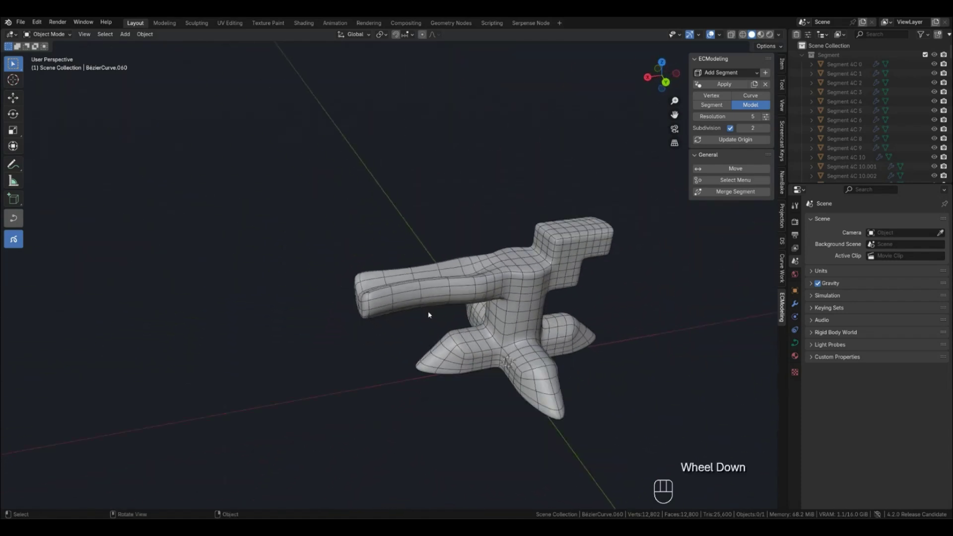
Step: Delete the side arm's old segment
{"action": "key", "text": "3"}
{"action": "left_click", "coordinate": [453, 303]}
{"action": "scroll", "coordinate": [456, 310], "scroll_direction": "up", "scroll_amount": 1}
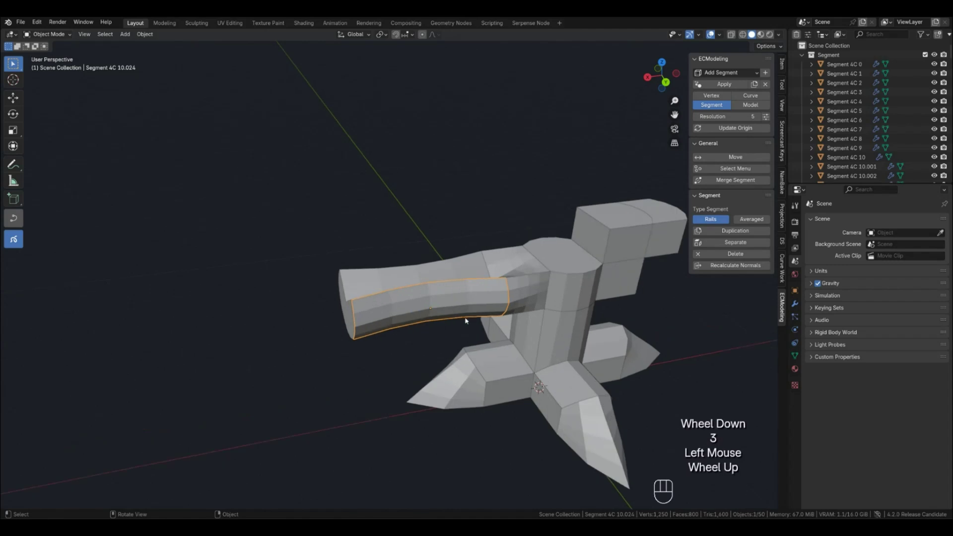
{"action": "middle_click_drag", "start_coordinate": [466, 321], "coordinate": [424, 316]}
{"action": "scroll", "coordinate": [423, 317], "scroll_direction": "up", "scroll_amount": 1}
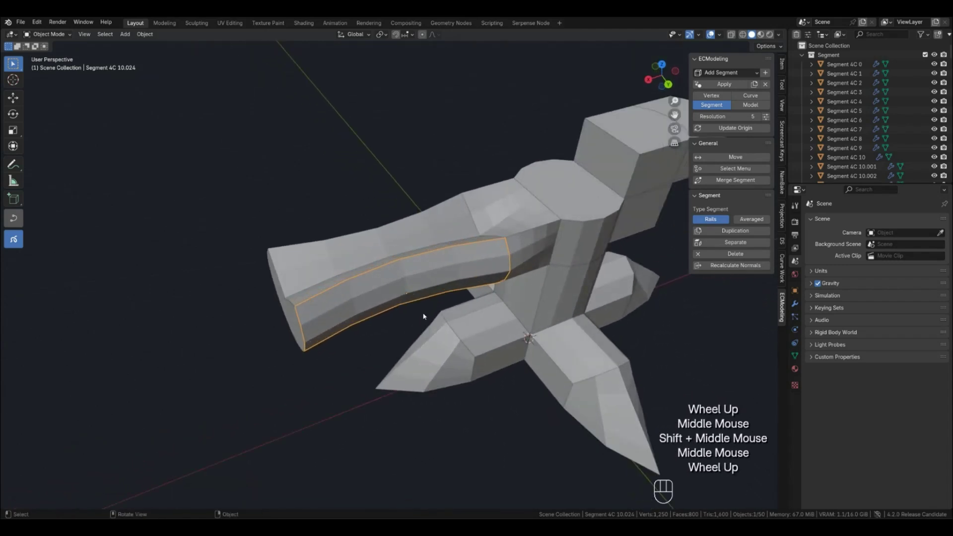
{"action": "key", "text": "x"}
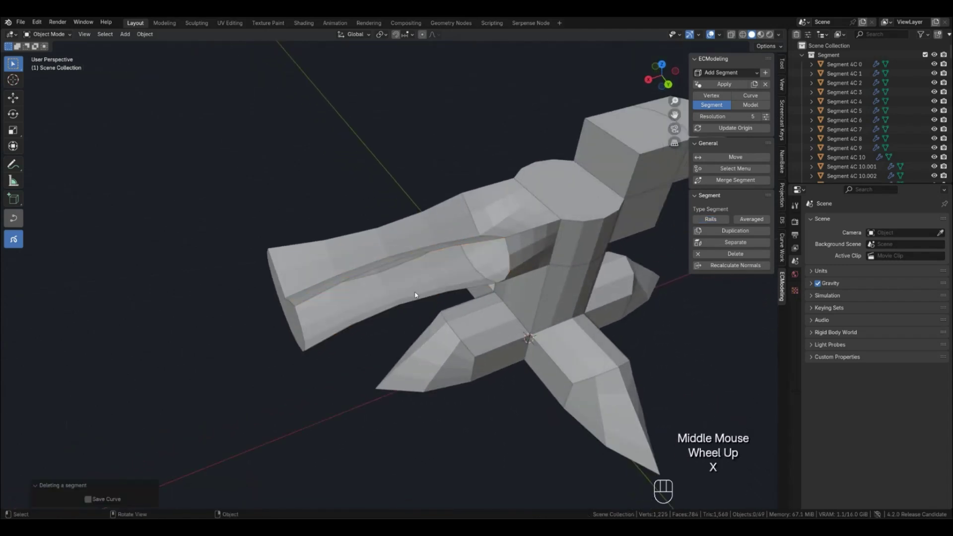
Step: Extrude the three curves at the arm's open end along Y
{"action": "key", "text": "2"}
{"action": "left_click", "coordinate": [422, 294]}
{"action": "left_click", "coordinate": [432, 295], "text": "shift"}
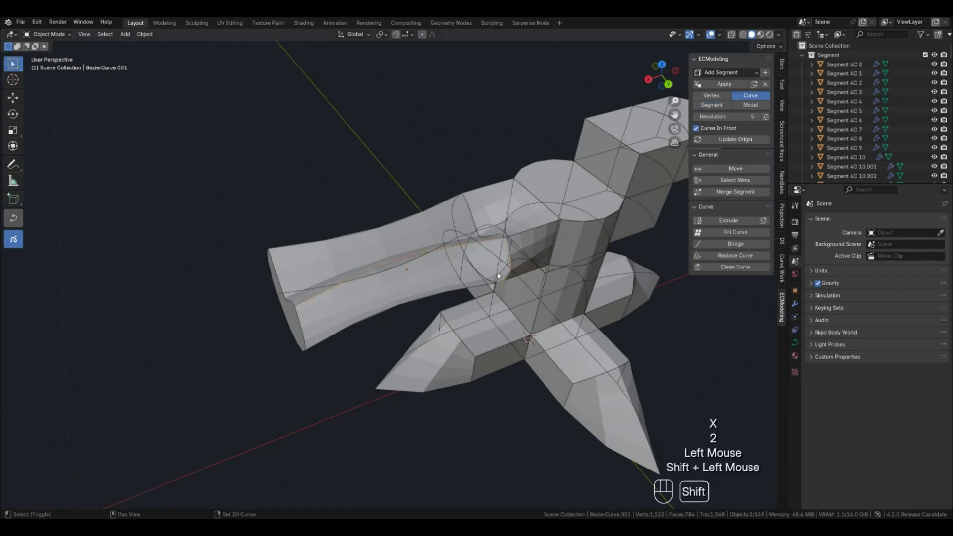
{"action": "left_click", "coordinate": [441, 296], "text": "shift"}
{"action": "middle_click_drag", "start_coordinate": [311, 344], "coordinate": [442, 362]}
{"action": "key", "text": "e"}
{"action": "key", "text": "y"}
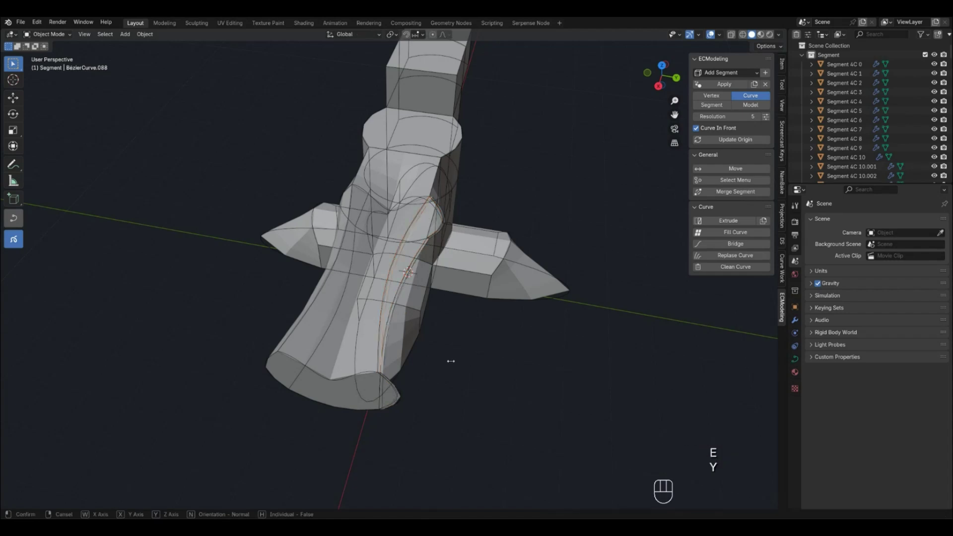
{"action": "left_click", "coordinate": [485, 376]}
Step: Fill the new section and inspect the side arm
{"action": "middle_click_drag", "start_coordinate": [500, 382], "coordinate": [407, 365]}
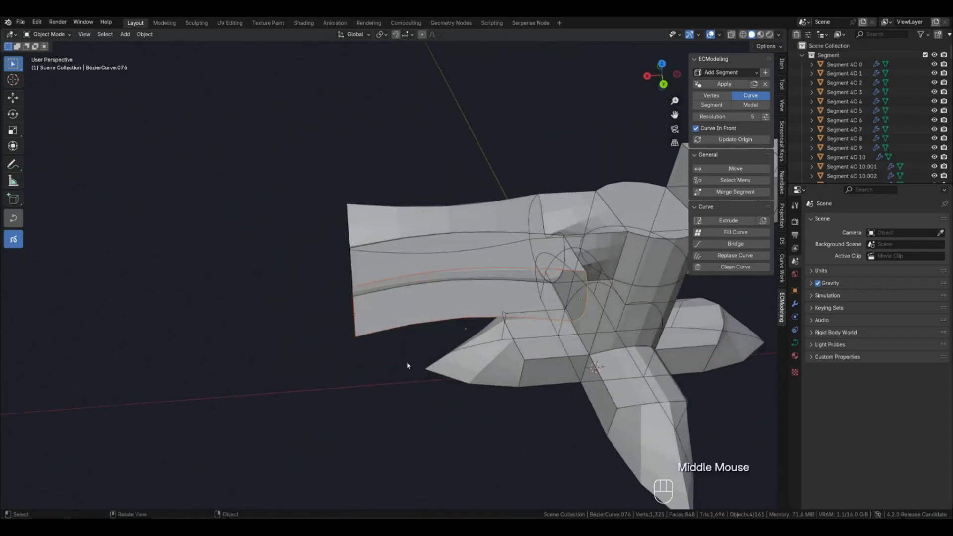
{"action": "key", "text": "f"}
{"action": "scroll", "coordinate": [415, 362], "scroll_direction": "down", "scroll_amount": 4}
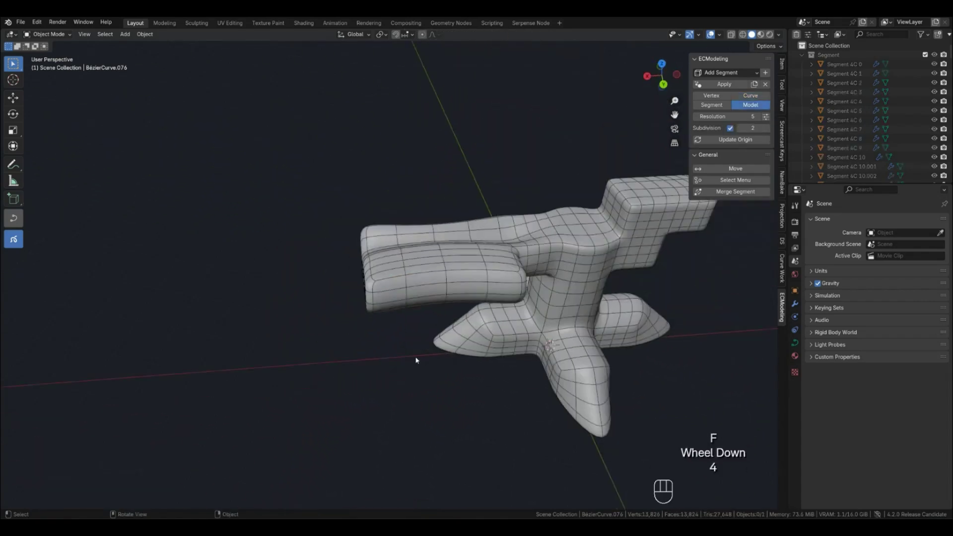
{"action": "middle_click_drag", "start_coordinate": [416, 361], "coordinate": [298, 348]}
{"action": "scroll", "coordinate": [439, 338], "scroll_direction": "up", "scroll_amount": 2}
{"action": "middle_click_drag", "start_coordinate": [440, 338], "coordinate": [424, 343]}
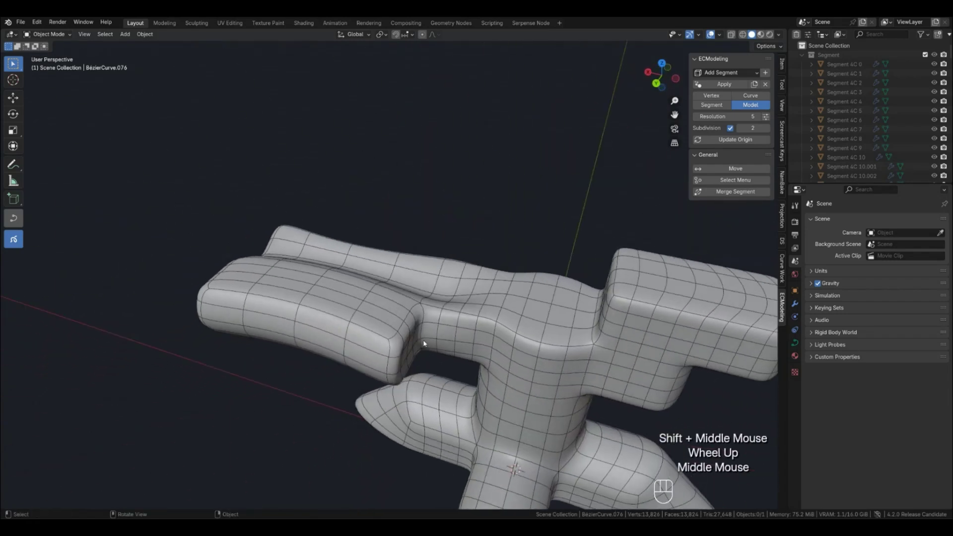
Step: Merge the two neighbouring side-arm segments with M and check the result in segment and model views
{"action": "key", "text": "2"}
{"action": "left_click", "coordinate": [402, 371]}
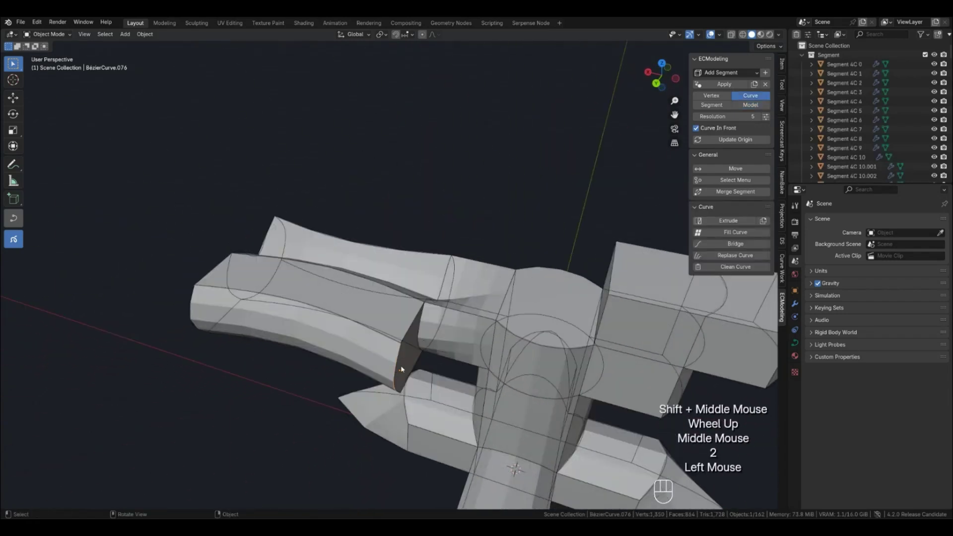
{"action": "left_click", "coordinate": [422, 338], "text": "shift"}
{"action": "middle_click_drag", "start_coordinate": [422, 339], "coordinate": [421, 351]}
{"action": "key", "text": "m"}
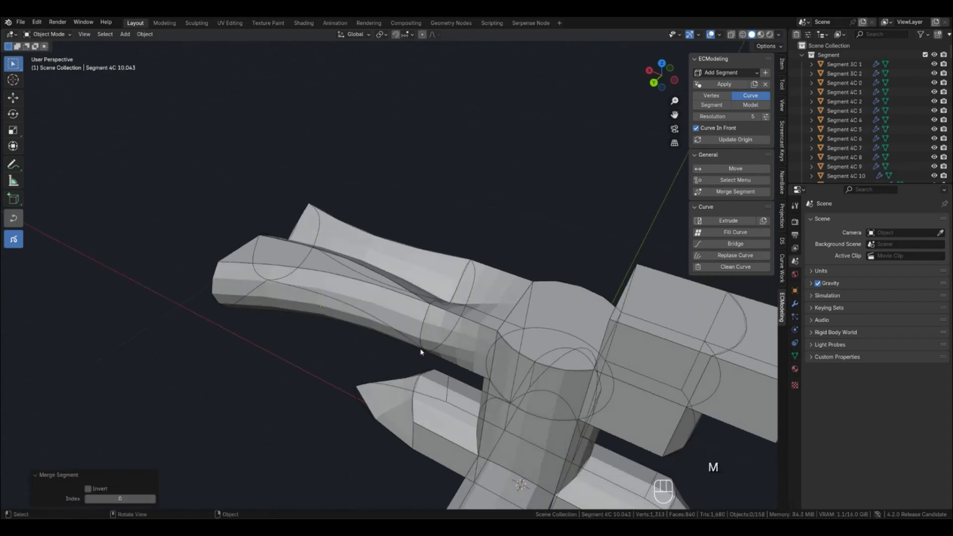
{"action": "scroll", "coordinate": [365, 338], "scroll_direction": "down", "scroll_amount": 2}
{"action": "middle_click_drag", "start_coordinate": [365, 338], "coordinate": [451, 329]}
{"action": "key", "text": "3"}
{"action": "key", "text": "4"}
Step: Delete the selected segment from the junction
{"action": "key", "text": "3"}
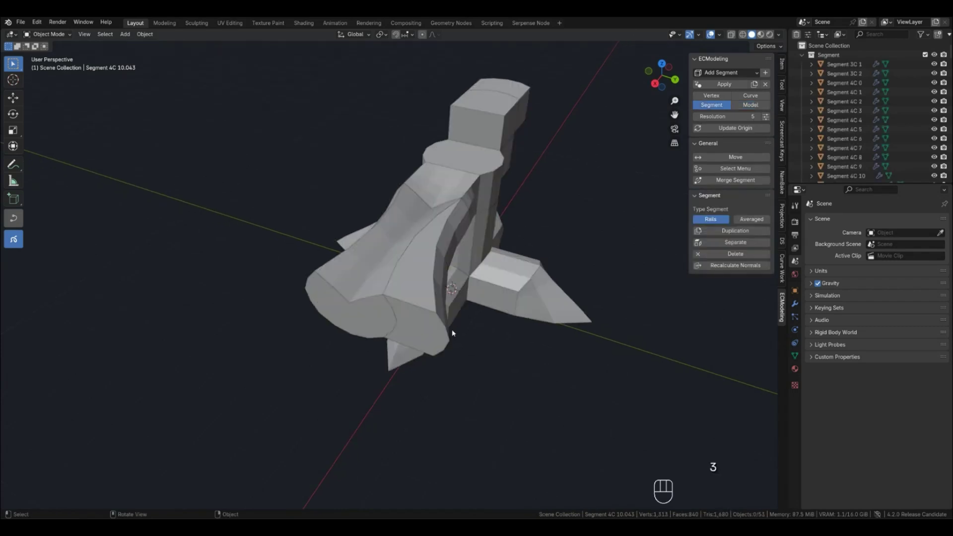
{"action": "left_click", "coordinate": [423, 333]}
{"action": "key", "text": "x"}
{"action": "key", "text": "2"}
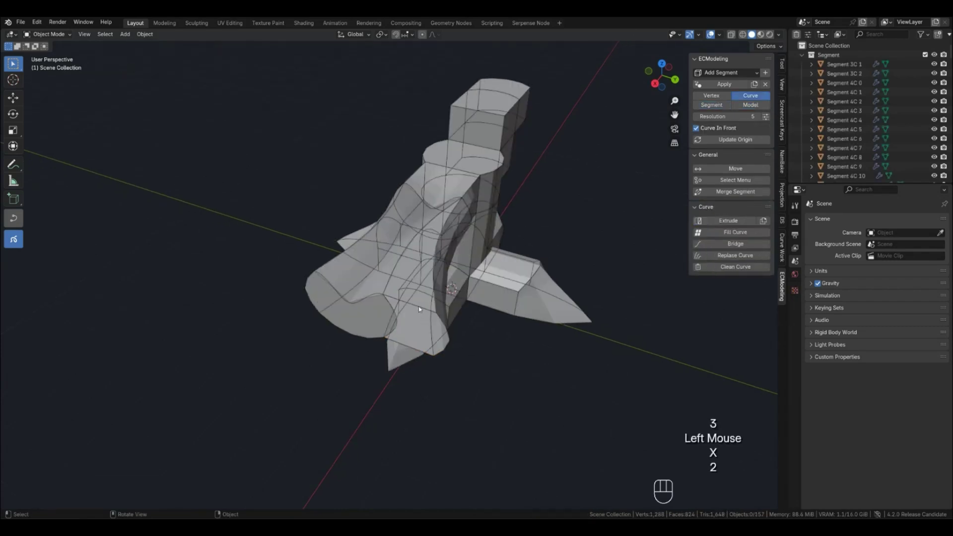
Step: Extrude the four open-edge curves along X and fill them
{"action": "left_click", "coordinate": [419, 306]}
{"action": "left_click", "coordinate": [399, 321], "text": "shift"}
{"action": "left_click", "coordinate": [387, 336]}
{"action": "middle_click_drag", "start_coordinate": [386, 338], "coordinate": [395, 331]}
{"action": "left_click", "coordinate": [401, 325], "text": "shift"}
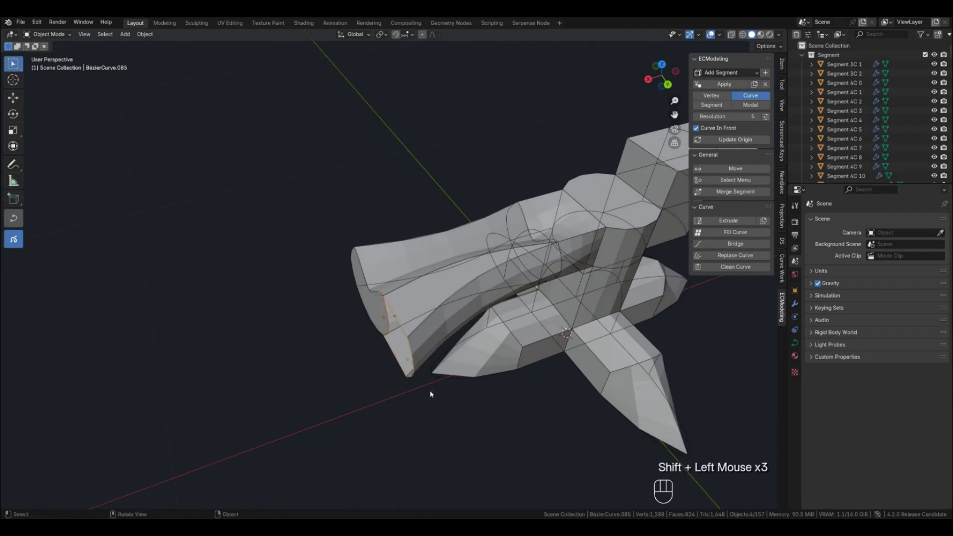
{"action": "key", "text": "e"}
{"action": "key", "text": "x"}
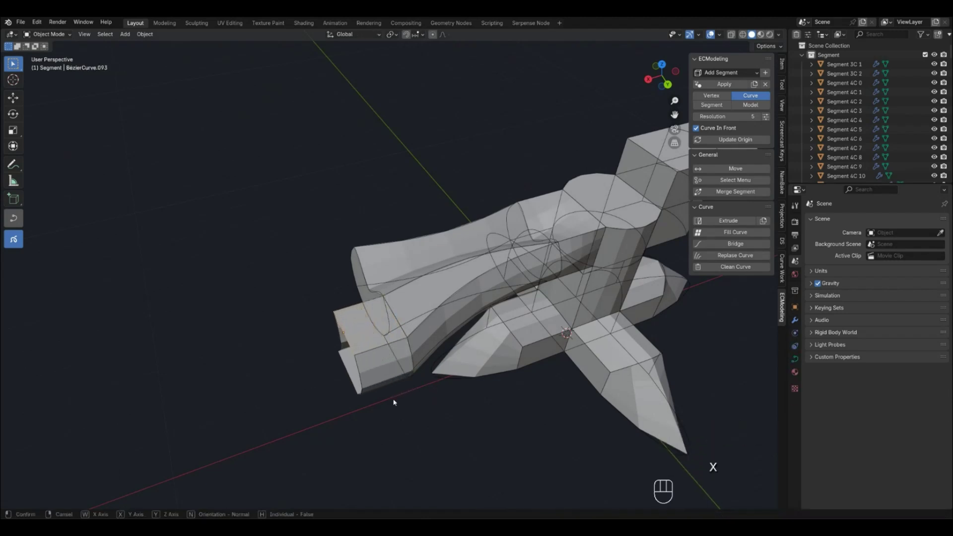
{"action": "left_click", "coordinate": [393, 401]}
{"action": "key", "text": "f"}
Step: Preview the smooth model, trying resolution 4 before settling on 6
{"action": "key", "text": "4"}
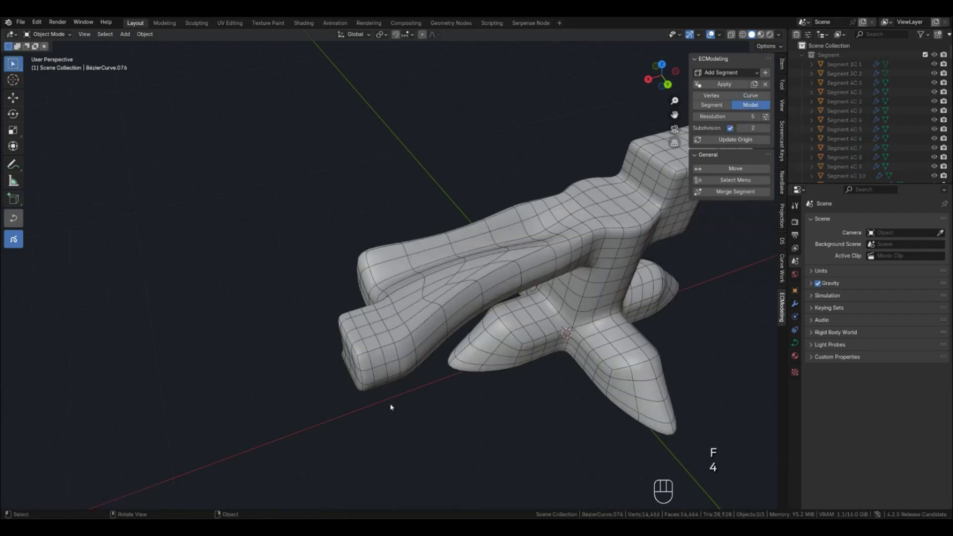
{"action": "middle_click_drag", "start_coordinate": [388, 404], "coordinate": [510, 312]}
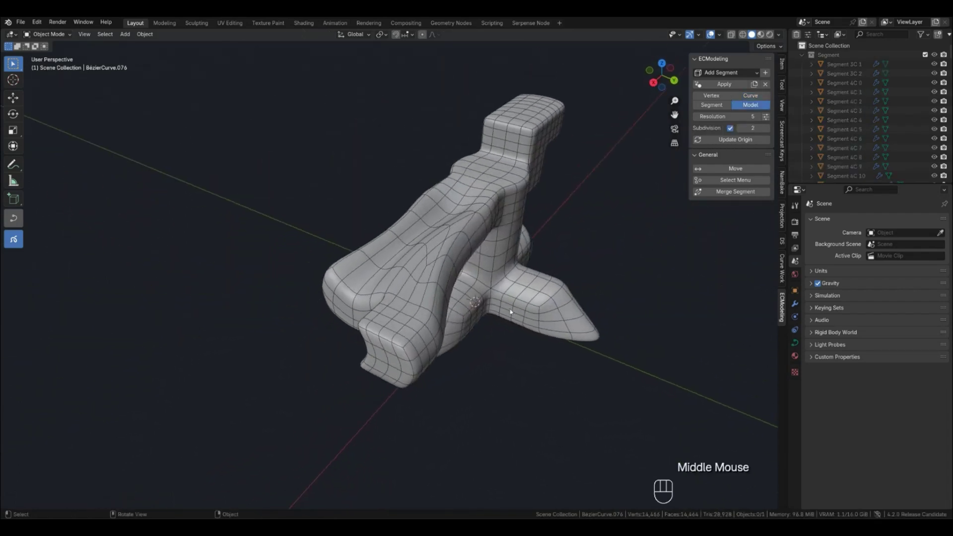
{"action": "left_click", "coordinate": [696, 118]}
{"action": "middle_click_drag", "start_coordinate": [639, 161], "coordinate": [496, 218]}
{"action": "left_click", "coordinate": [761, 117]}
{"action": "left_click", "coordinate": [761, 117]}
Step: Hide the mesh wireframe and display the Curve Modeling object's modifier stack
{"action": "left_click", "coordinate": [502, 248]}
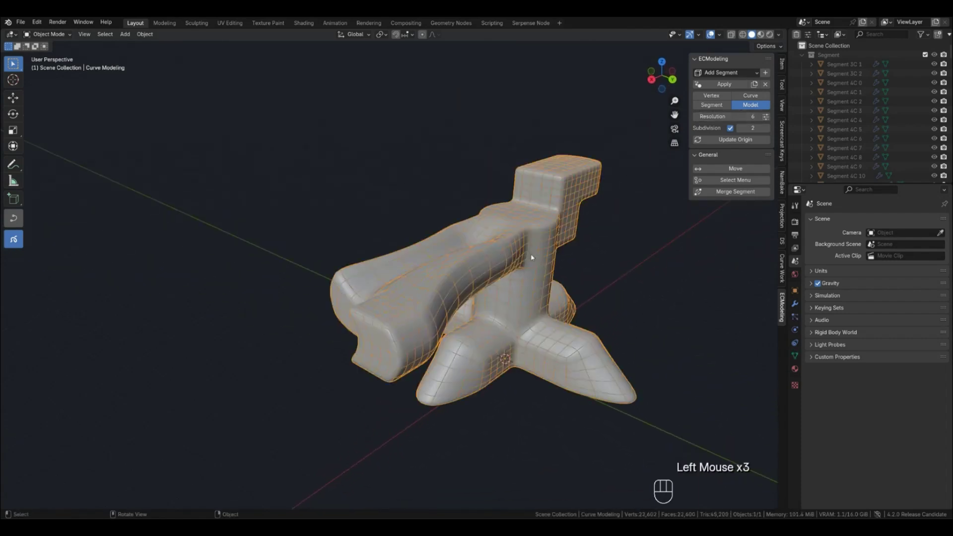
{"action": "key", "text": "q"}
{"action": "left_click", "coordinate": [502, 253]}
{"action": "middle_click_drag", "start_coordinate": [513, 416], "coordinate": [517, 357]}
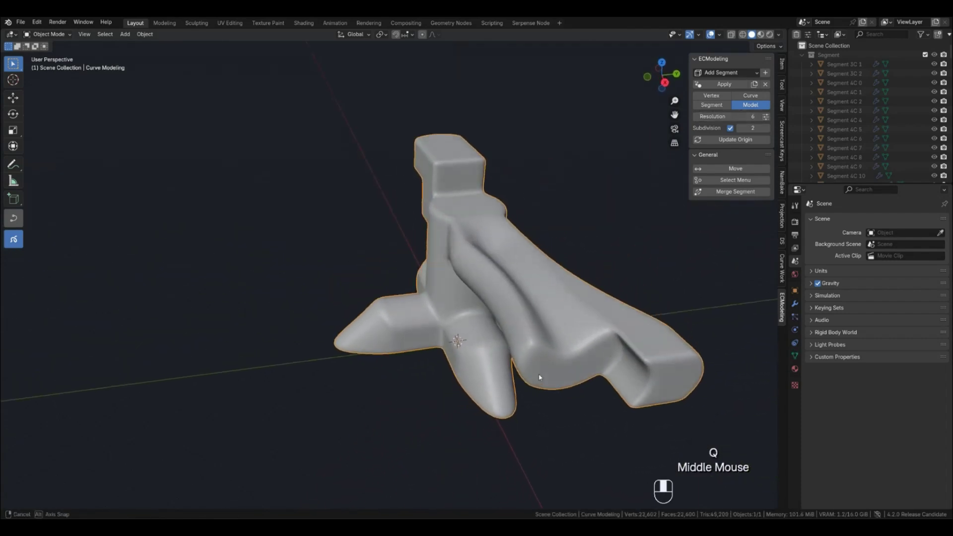
{"action": "middle_click_drag", "start_coordinate": [540, 377], "coordinate": [488, 332]}
{"action": "scroll", "coordinate": [477, 368], "scroll_direction": "down", "scroll_amount": 2}
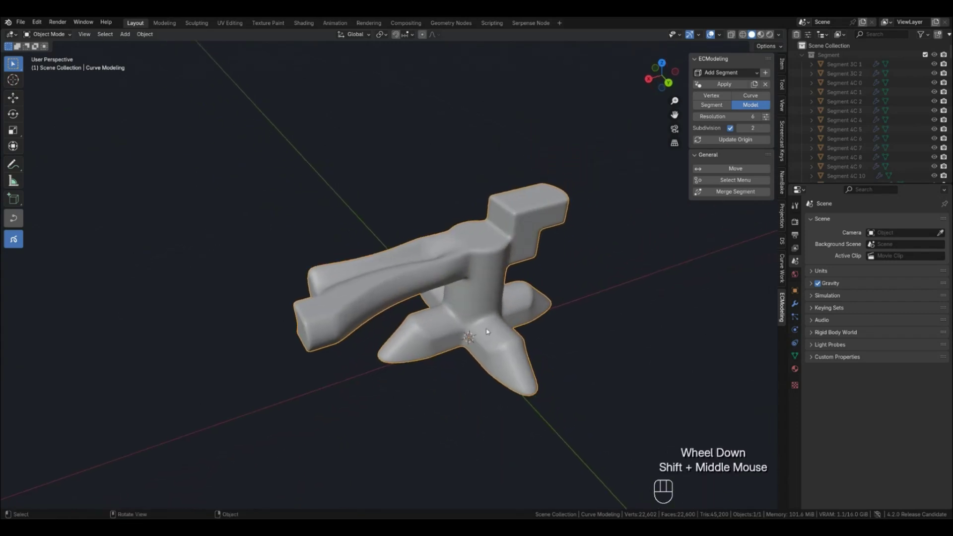
{"action": "left_click", "coordinate": [508, 316]}
{"action": "left_click", "coordinate": [795, 304]}
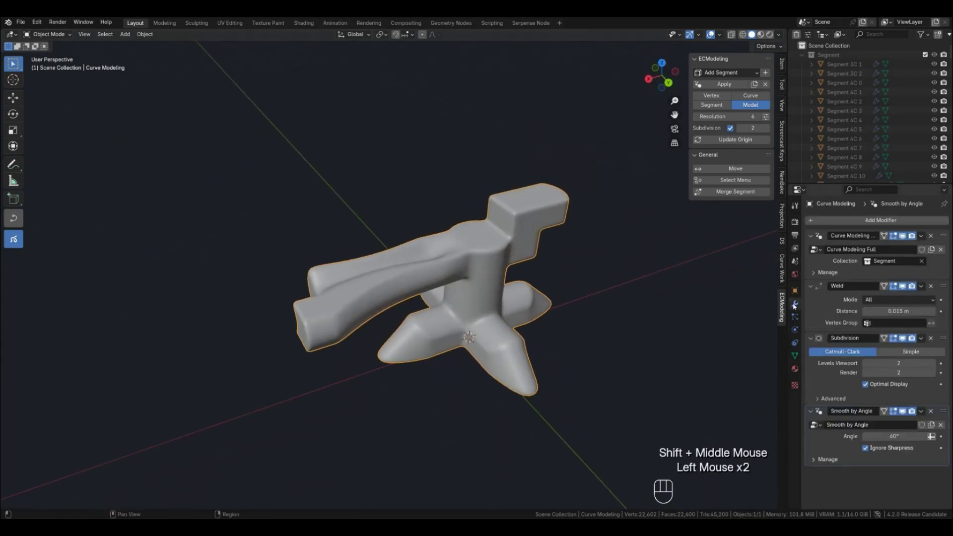
Step: Add a Mirror modifier set to mirror across Y instead of X
{"action": "left_click", "coordinate": [845, 221]}
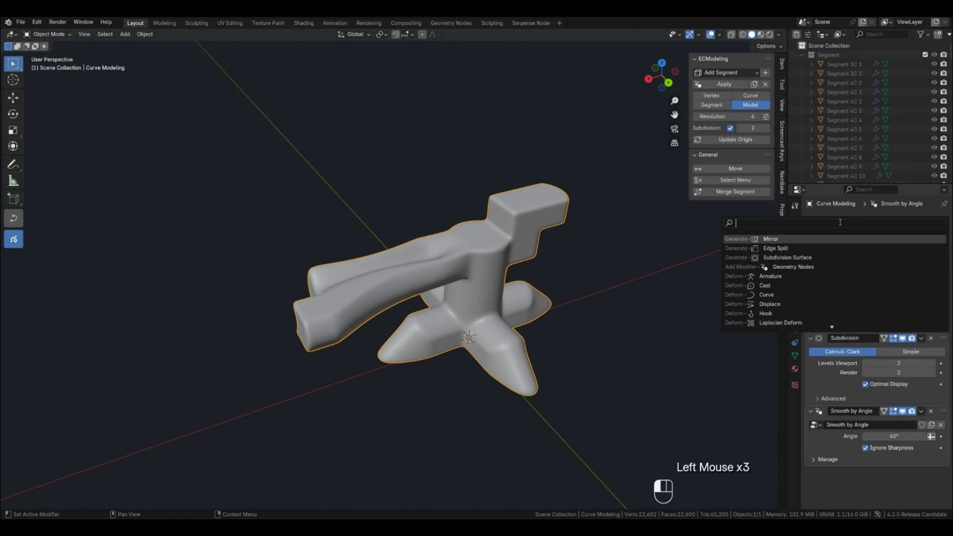
{"action": "type", "text": "mir"}
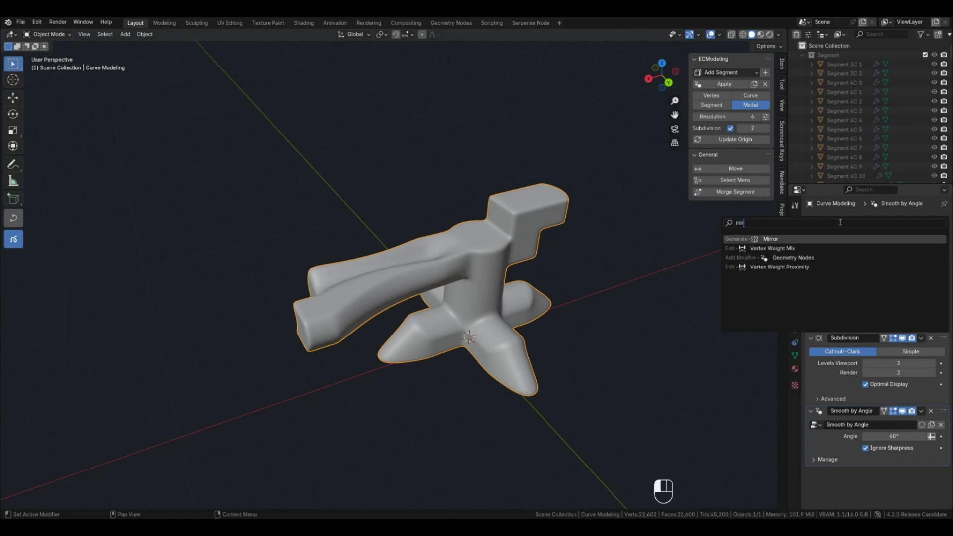
{"action": "left_click", "coordinate": [800, 239]}
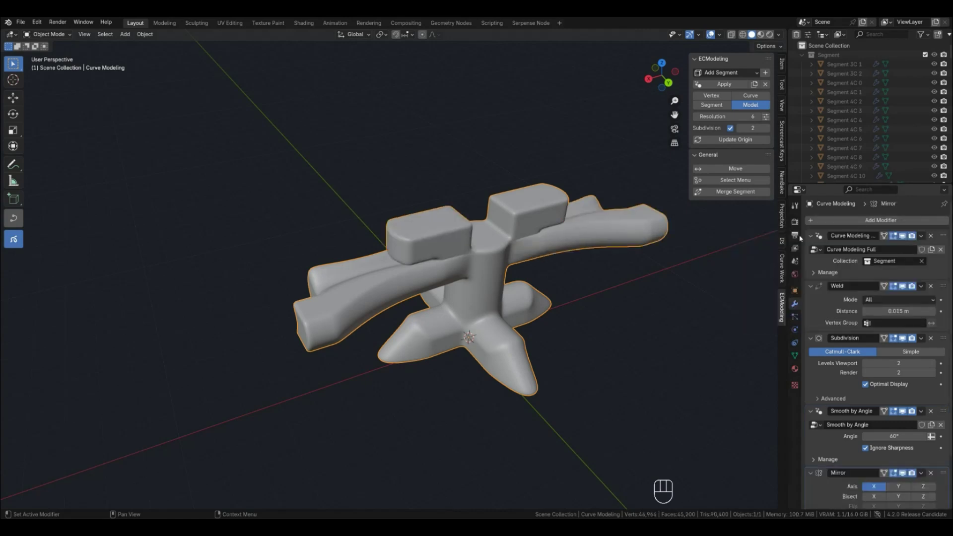
{"action": "scroll", "coordinate": [868, 426], "scroll_direction": "down", "scroll_amount": 2}
{"action": "left_click", "coordinate": [873, 426]}
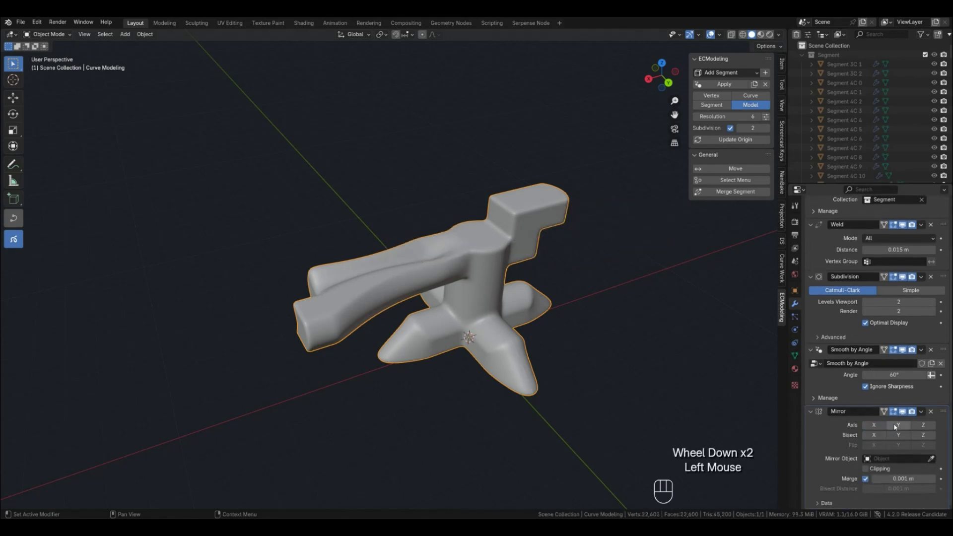
{"action": "left_click", "coordinate": [898, 426]}
Step: Show the wireframe over the mirrored mesh
{"action": "middle_click_drag", "start_coordinate": [619, 373], "coordinate": [426, 273]}
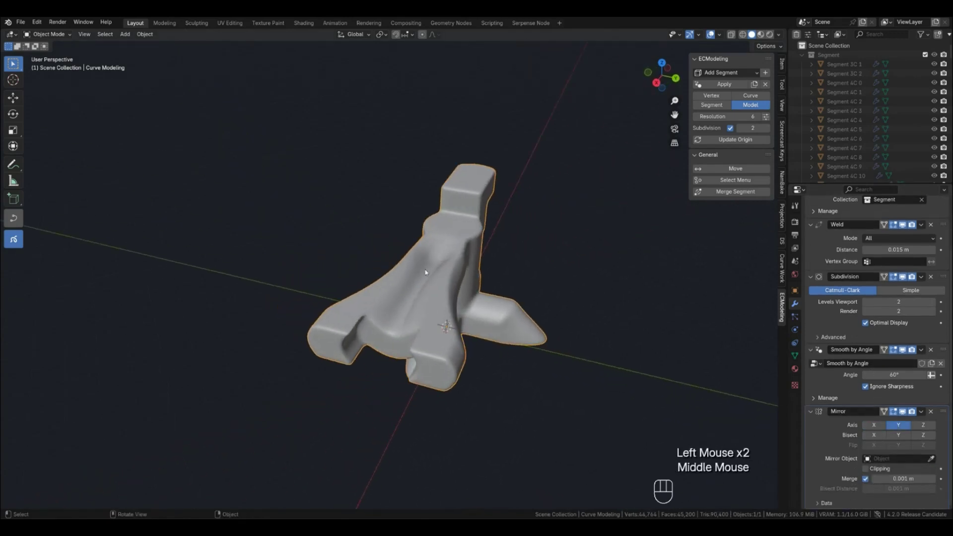
{"action": "left_click", "coordinate": [425, 269]}
{"action": "key", "text": "q"}
{"action": "left_click", "coordinate": [425, 270]}
{"action": "scroll", "coordinate": [453, 315], "scroll_direction": "up", "scroll_amount": 2}
Step: Drag the Mirror modifier up so it sits right after Weld and before Subdivision
{"action": "scroll", "coordinate": [475, 329], "scroll_direction": "down", "scroll_amount": 1}
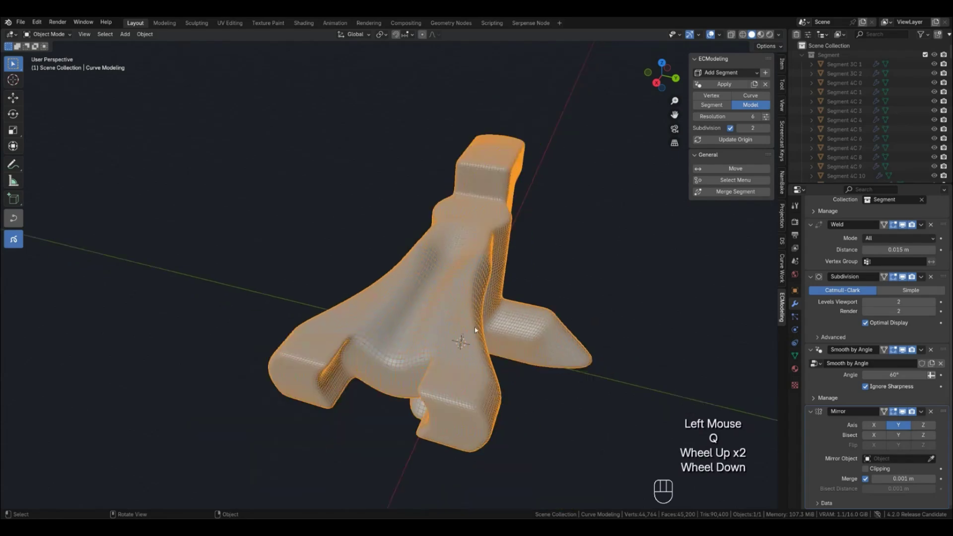
{"action": "left_click_drag", "start_coordinate": [944, 415], "coordinate": [938, 275]}
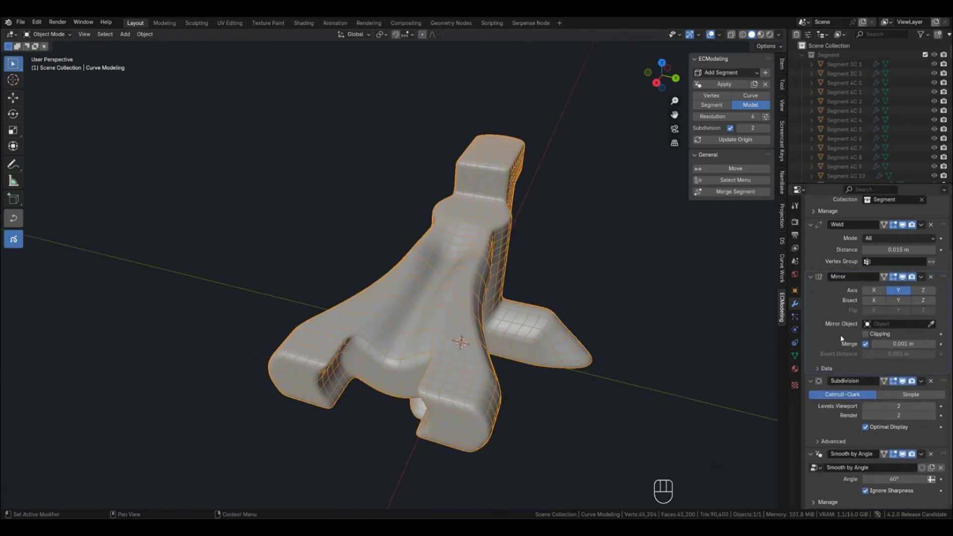
{"action": "scroll", "coordinate": [844, 330], "scroll_direction": "up", "scroll_amount": 2}
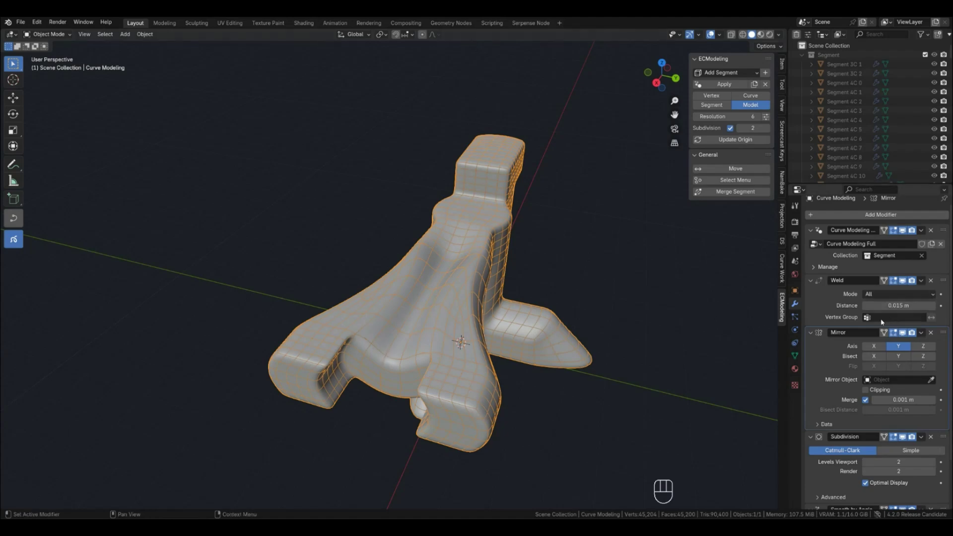
{"action": "mouse_move", "coordinate": [497, 320]}
{"action": "middle_mouse_down"}
{"action": "mouse_move", "coordinate": [527, 327]}
{"action": "mouse_move", "coordinate": [504, 343]}
{"action": "mouse_move", "coordinate": [491, 328]}
{"action": "middle_mouse_up"}
{"action": "key", "text": "3"}
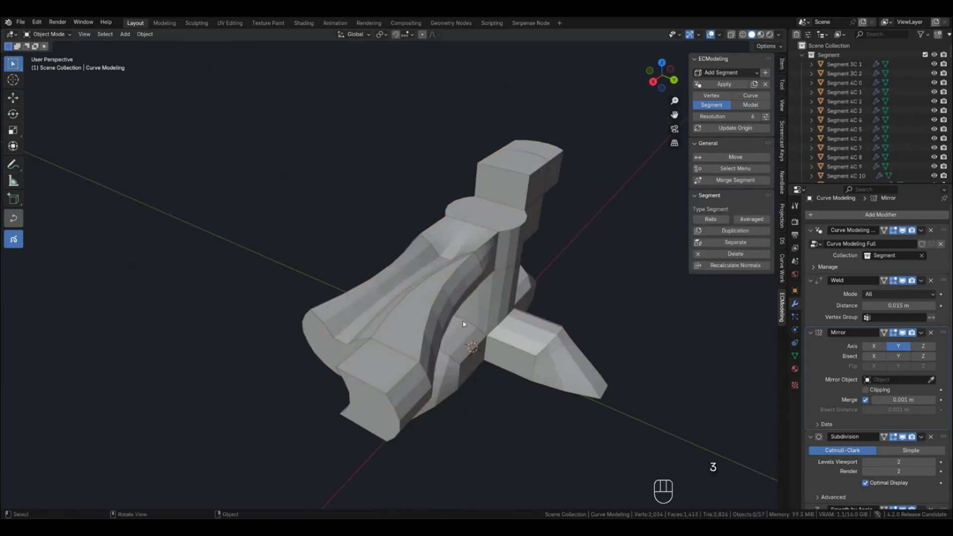
{"action": "left_click", "coordinate": [388, 345]}
{"action": "left_click", "coordinate": [393, 343]}
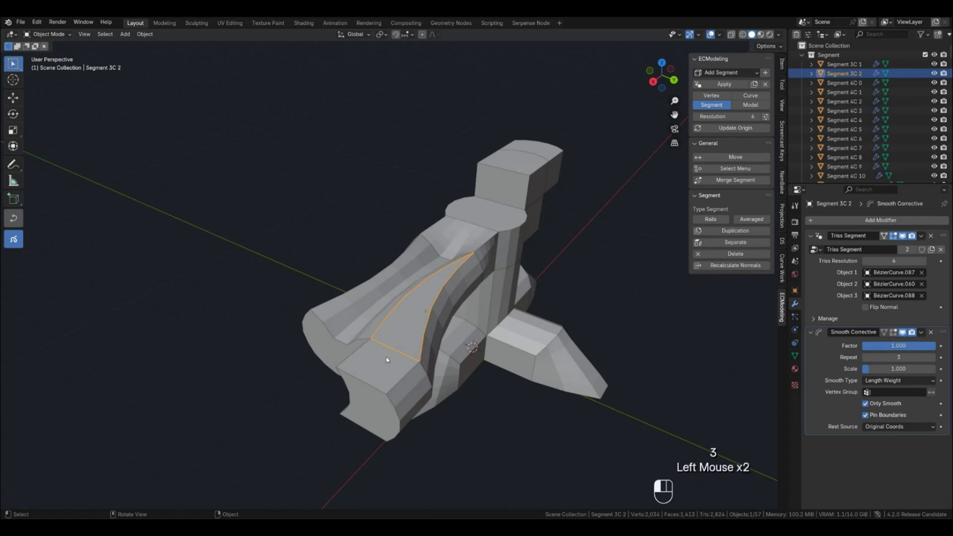
{"action": "left_click", "coordinate": [400, 338]}
{"action": "left_click", "coordinate": [387, 350]}
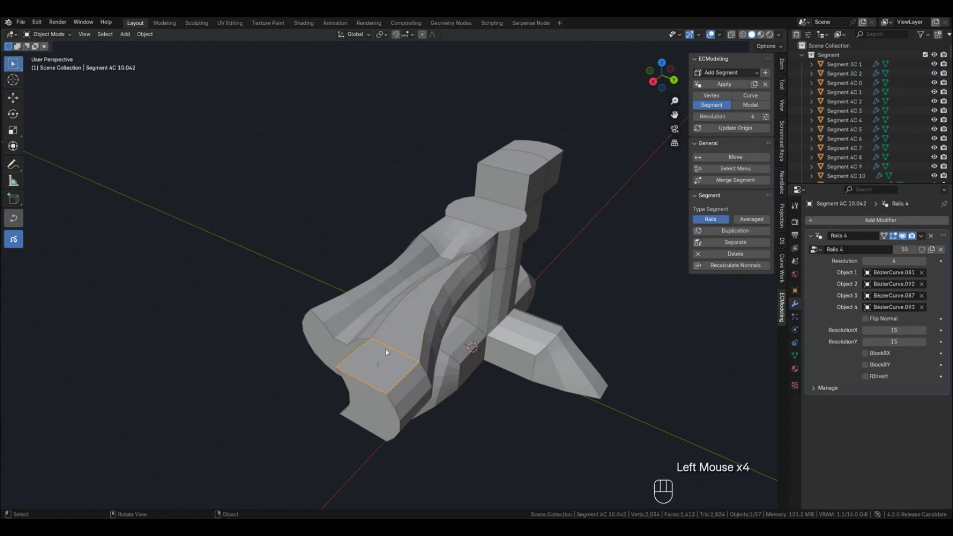
{"action": "key", "text": "4"}
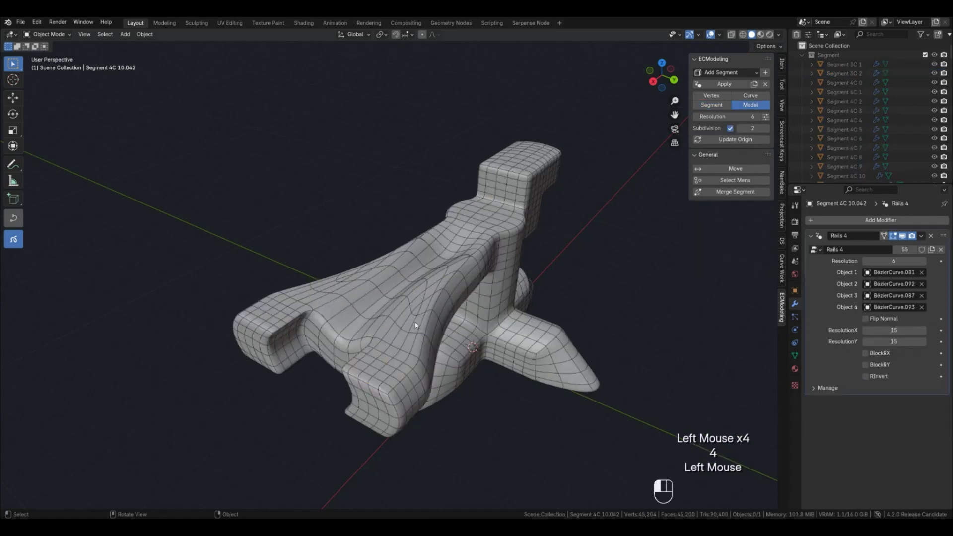
{"action": "left_click", "coordinate": [443, 323]}
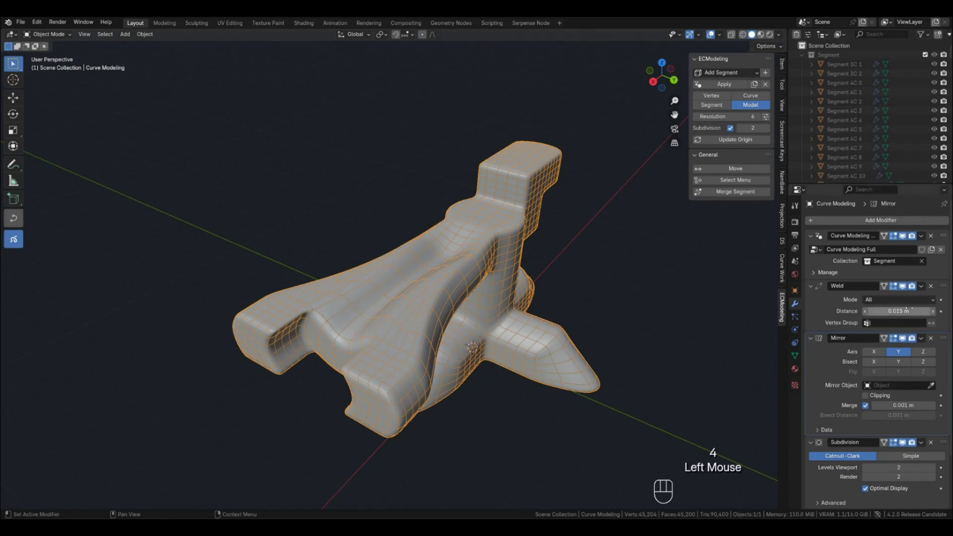
Step: Toggle between the curve view and the smooth view, then reselect the smooth junction model
{"action": "middle_click_drag", "start_coordinate": [397, 338], "coordinate": [430, 367]}
{"action": "left_click", "coordinate": [440, 338]}
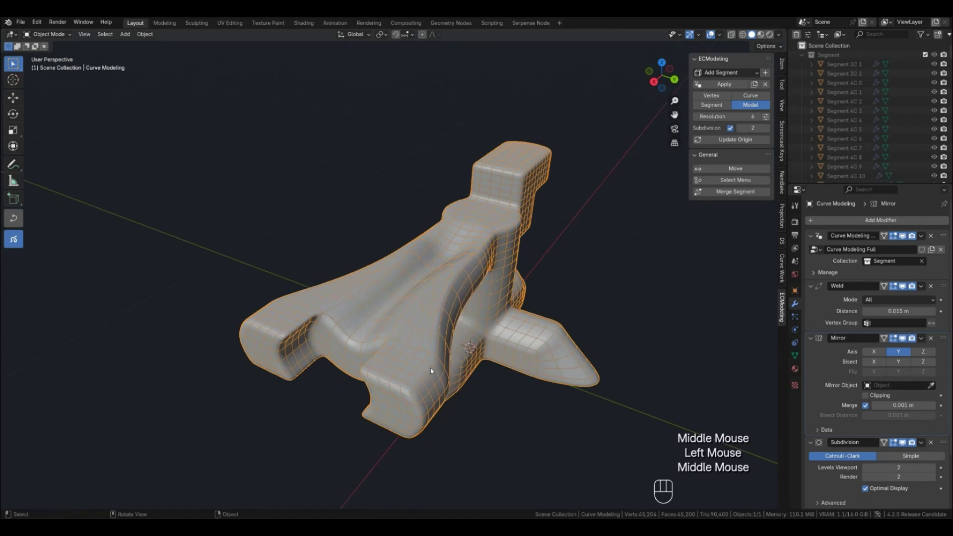
{"action": "key", "text": "3"}
{"action": "key", "text": "4"}
{"action": "left_click", "coordinate": [417, 335]}
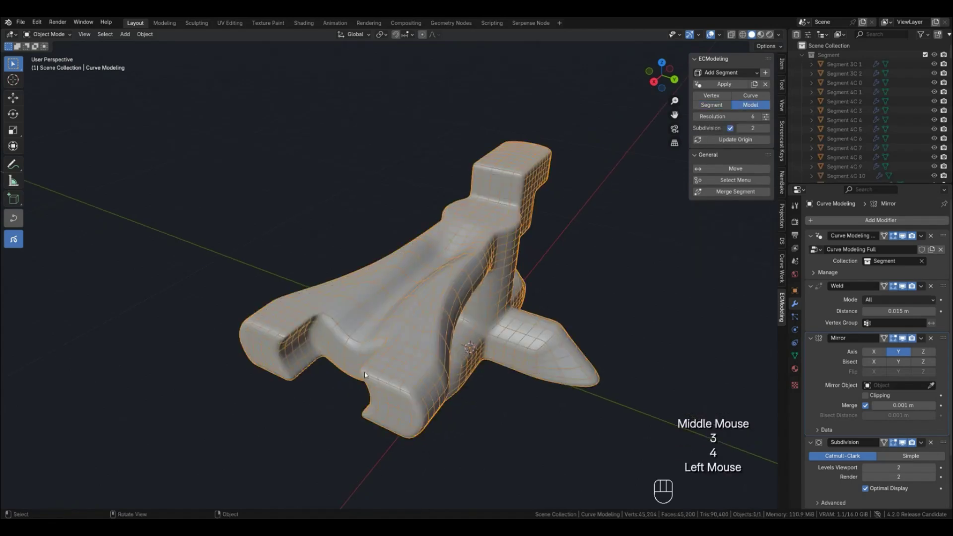
{"action": "middle_click_drag", "start_coordinate": [365, 372], "coordinate": [415, 336], "text": "shift"}
{"action": "scroll", "coordinate": [412, 339], "scroll_direction": "up", "scroll_amount": 2}
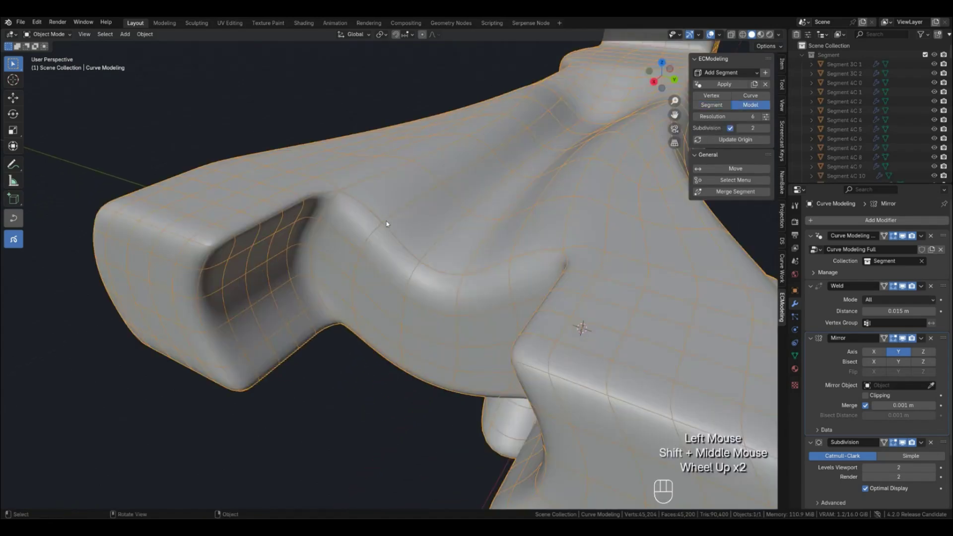
{"action": "scroll", "coordinate": [400, 229], "scroll_direction": "down", "scroll_amount": 2}
{"action": "middle_click_drag", "start_coordinate": [447, 258], "coordinate": [717, 313]}
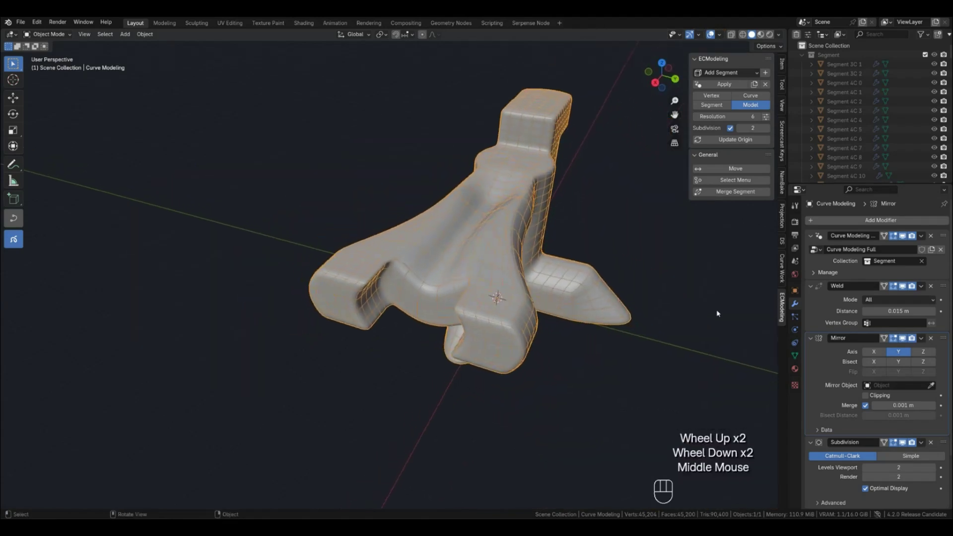
Step: Enable Bisect Y on the Mirror modifier, then deselect and orbit to inspect the joins
{"action": "left_click", "coordinate": [899, 362]}
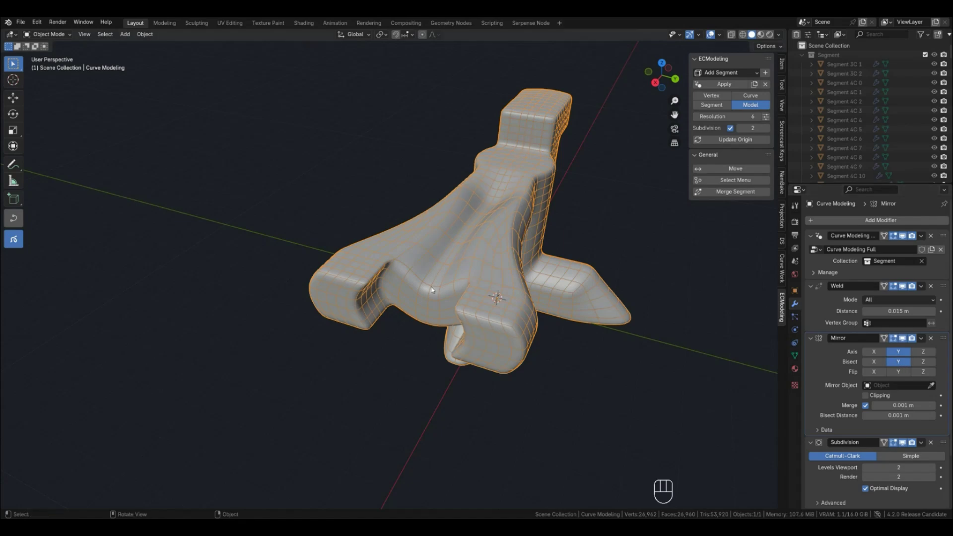
{"action": "left_click", "coordinate": [466, 421]}
{"action": "mouse_move", "coordinate": [478, 337]}
{"action": "middle_mouse_down"}
{"action": "mouse_move", "coordinate": [543, 325]}
{"action": "mouse_move", "coordinate": [481, 322]}
{"action": "middle_mouse_up"}
{"action": "scroll", "coordinate": [497, 325], "scroll_direction": "down", "scroll_amount": 2}
{"action": "middle_click_drag", "start_coordinate": [482, 322], "coordinate": [446, 304], "text": "shift"}
{"action": "scroll", "coordinate": [469, 326], "scroll_direction": "up", "scroll_amount": 2}
{"action": "left_click", "coordinate": [447, 305]}
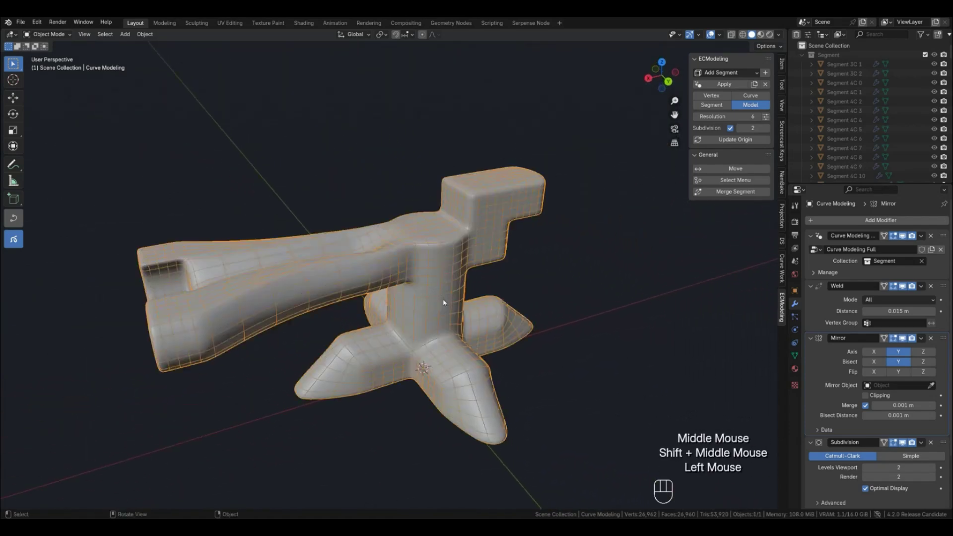
Step: Lower the ECModeling resolution from 6 to 5 and turn off the model's wireframe display
{"action": "left_click", "coordinate": [697, 116]}
{"action": "key", "text": "q"}
{"action": "left_click", "coordinate": [450, 274]}
{"action": "scroll", "coordinate": [479, 340], "scroll_direction": "down", "scroll_amount": 2}
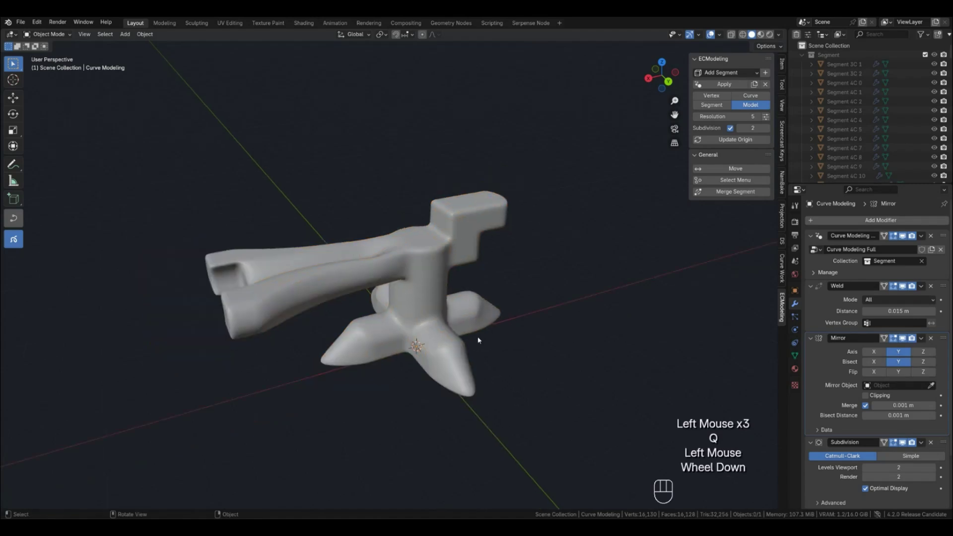
{"action": "middle_click_drag", "start_coordinate": [478, 341], "coordinate": [483, 347]}
{"action": "mouse_move", "coordinate": [482, 347]}
{"action": "middle_mouse_down", "text": "shift"}
{"action": "mouse_move", "coordinate": [487, 361]}
{"action": "mouse_move", "coordinate": [496, 340]}
{"action": "middle_mouse_up", "text": "shift"}
{"action": "left_click", "coordinate": [520, 374]}
{"action": "middle_click_drag", "start_coordinate": [519, 374], "coordinate": [487, 316]}
Step: Merge two curve segments into Segment 4C 10.030 and check the smooth result
{"action": "key", "text": "2"}
{"action": "scroll", "coordinate": [487, 316], "scroll_direction": "up", "scroll_amount": 2}
{"action": "left_click", "coordinate": [438, 293]}
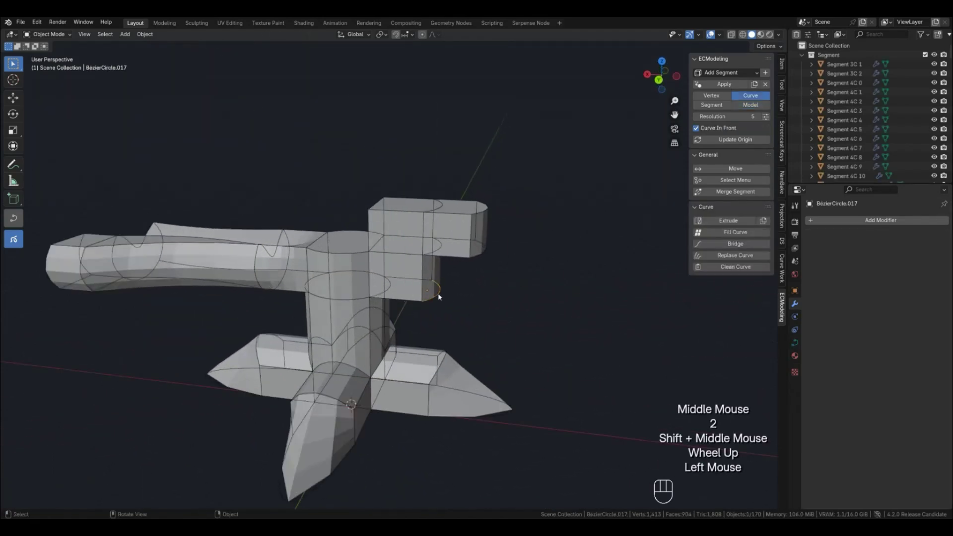
{"action": "left_click", "coordinate": [400, 293], "text": "shift"}
{"action": "key", "text": "m"}
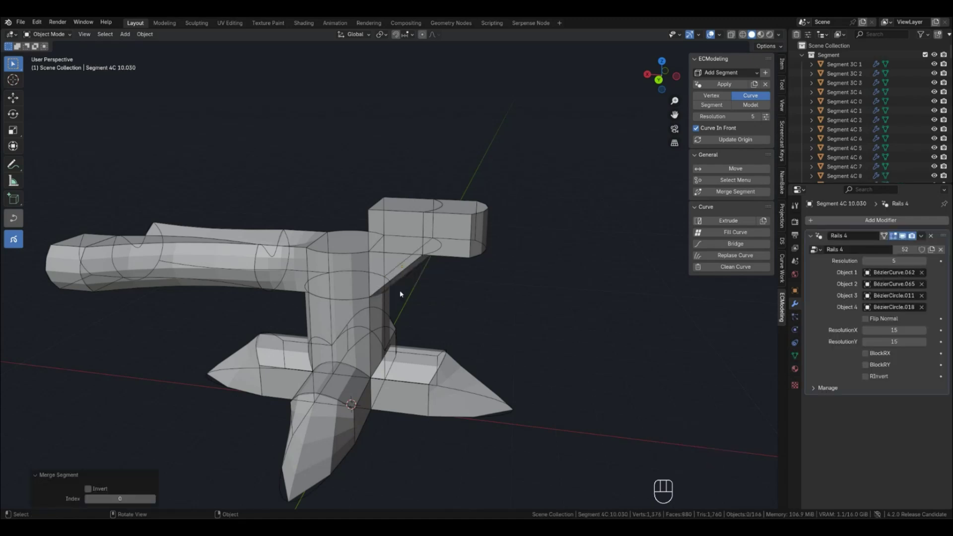
{"action": "middle_click_drag", "start_coordinate": [399, 307], "coordinate": [437, 310]}
{"action": "key", "text": "4"}
{"action": "scroll", "coordinate": [415, 303], "scroll_direction": "down", "scroll_amount": 2}
{"action": "middle_click_drag", "start_coordinate": [437, 311], "coordinate": [546, 344], "text": "shift"}
{"action": "scroll", "coordinate": [458, 318], "scroll_direction": "up", "scroll_amount": 1}
{"action": "scroll", "coordinate": [439, 342], "scroll_direction": "down", "scroll_amount": 1}
{"action": "left_click", "coordinate": [546, 344]}
Step: Select the front spike's base circle curves and tip curve and edit their points with Alt+C
{"action": "key", "text": "2"}
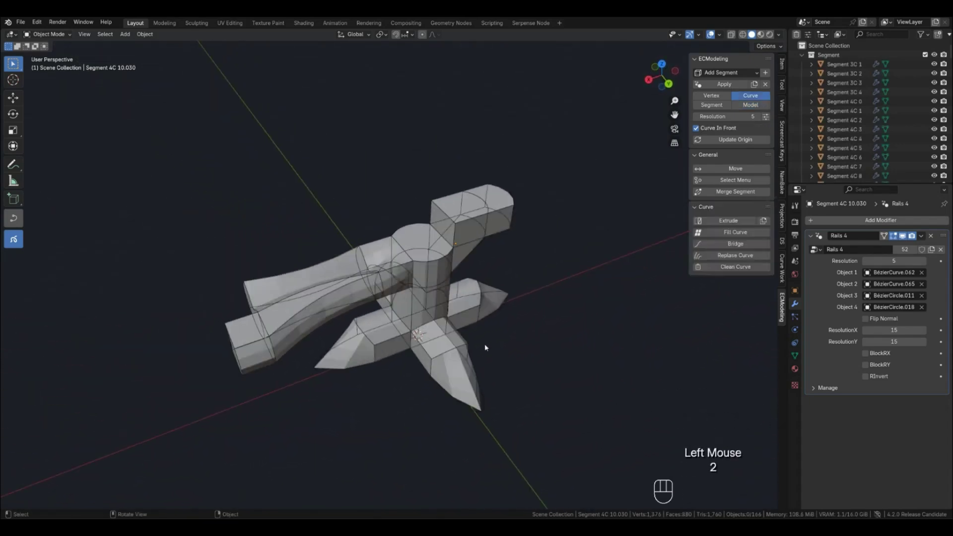
{"action": "scroll", "coordinate": [485, 344], "scroll_direction": "up", "scroll_amount": 1}
{"action": "middle_click_drag", "start_coordinate": [485, 343], "coordinate": [421, 332]}
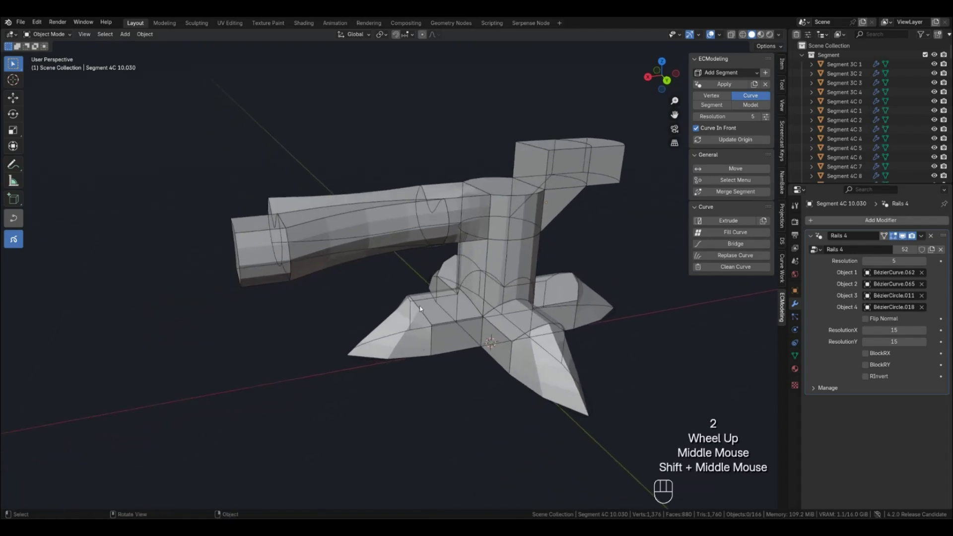
{"action": "left_click", "coordinate": [540, 332]}
{"action": "middle_click_drag", "start_coordinate": [540, 332], "coordinate": [472, 351]}
{"action": "left_click", "coordinate": [423, 352], "text": "shift"}
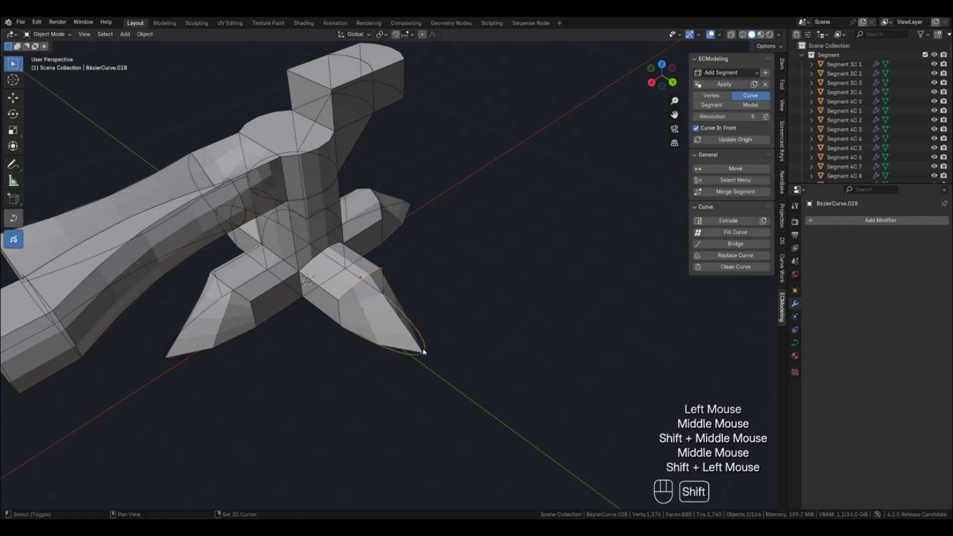
{"action": "left_click", "coordinate": [323, 255], "text": "shift"}
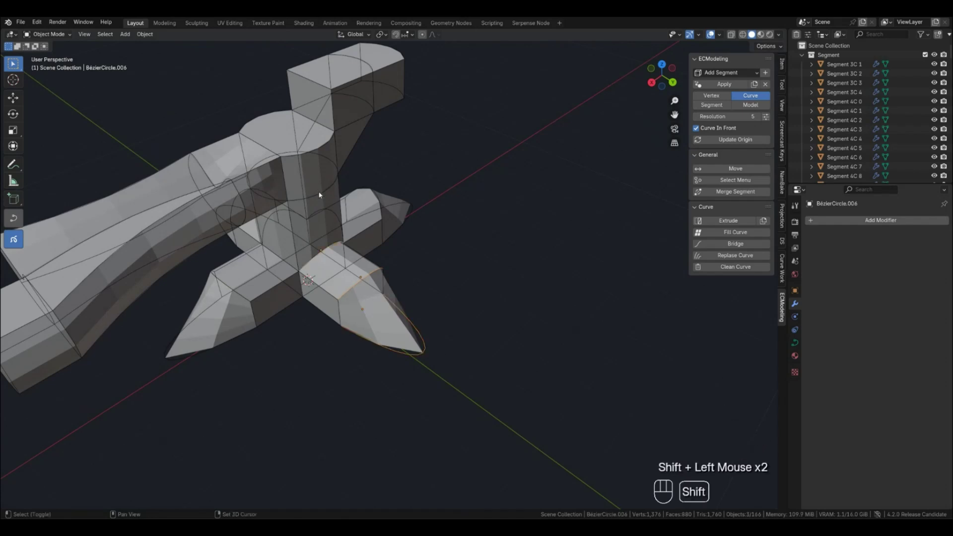
{"action": "key", "text": "alt+c"}
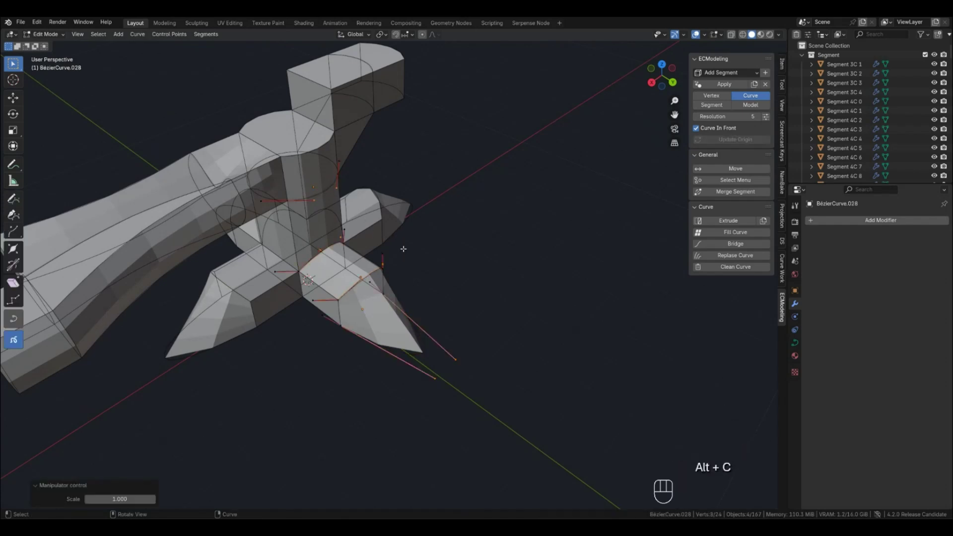
Step: Subdivide the selected spike curves and box-select the points around the spike tip
{"action": "right_click", "coordinate": [429, 248]}
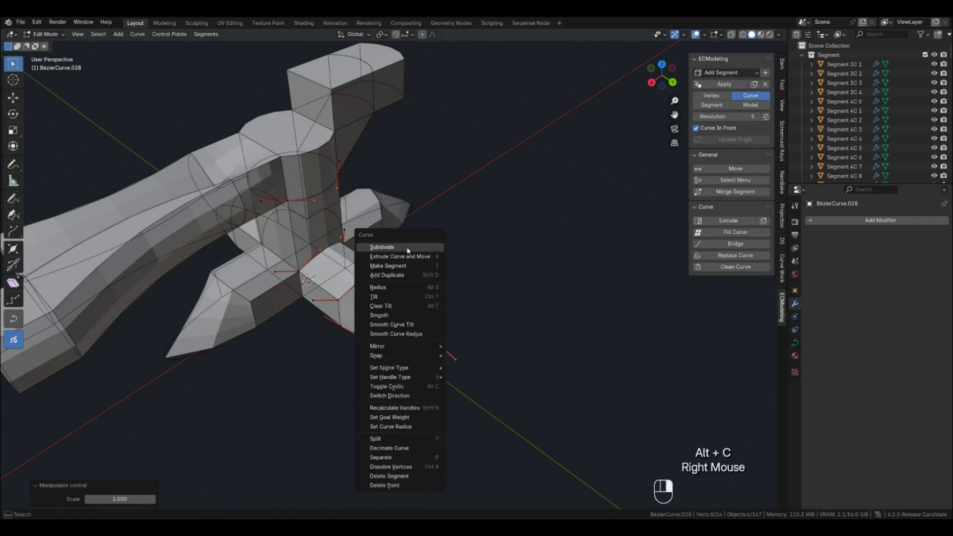
{"action": "left_click", "coordinate": [394, 247]}
{"action": "middle_click_drag", "start_coordinate": [394, 247], "coordinate": [343, 184]}
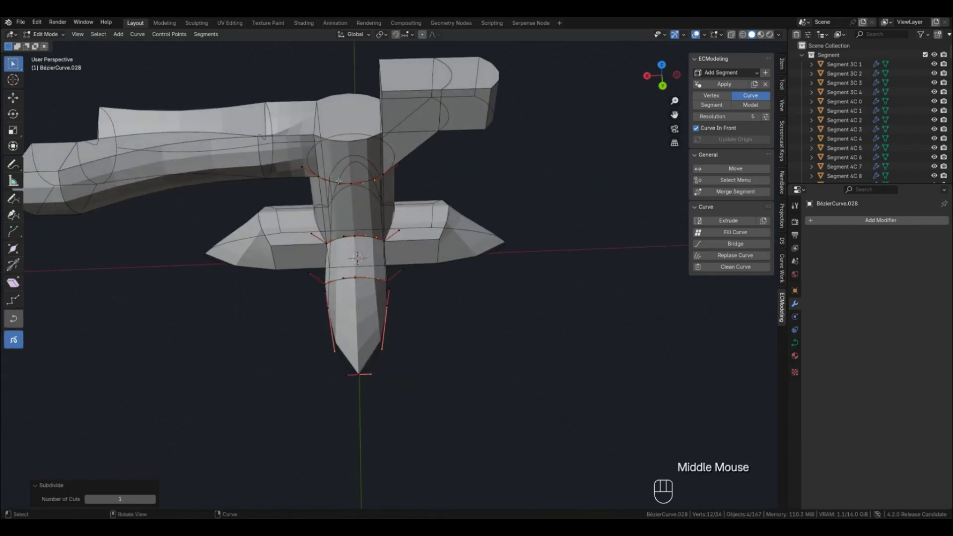
{"action": "left_click_drag", "start_coordinate": [336, 174], "coordinate": [369, 371]}
{"action": "middle_click_drag", "start_coordinate": [369, 371], "coordinate": [549, 361]}
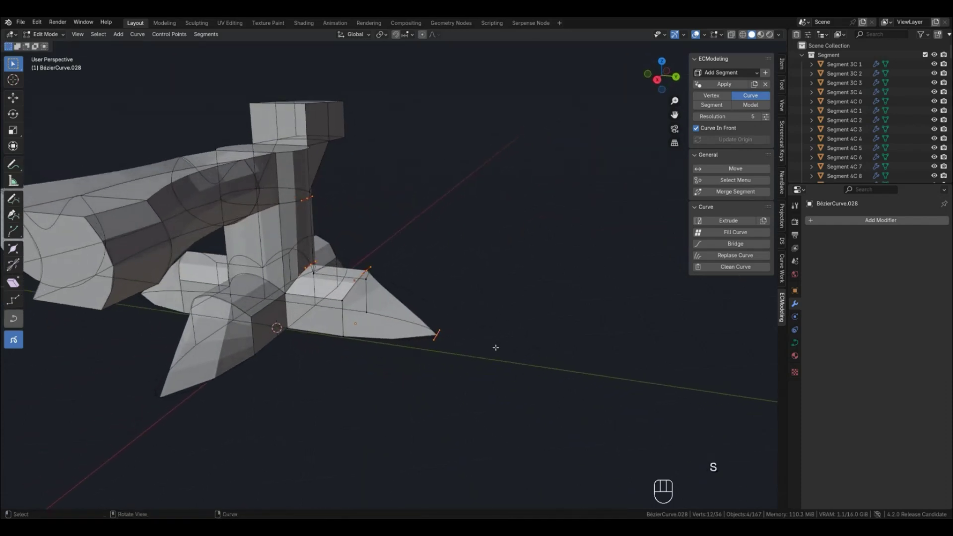
{"action": "left_click_drag", "start_coordinate": [422, 316], "coordinate": [462, 357], "text": "ctrl"}
Step: Scale the tip points down and move them up along Z and along Y
{"action": "key", "text": "s"}
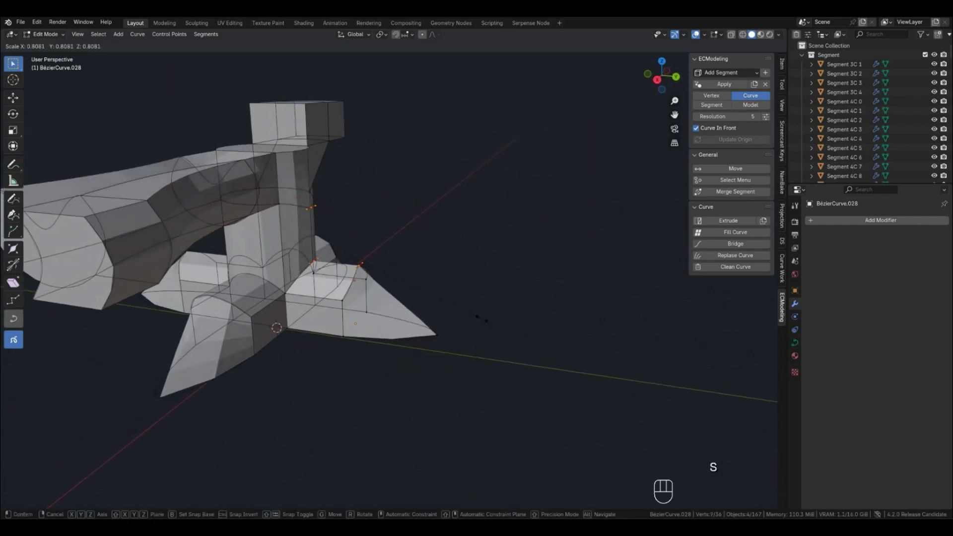
{"action": "key", "text": "g"}
{"action": "scroll", "coordinate": [432, 302], "scroll_direction": "up", "scroll_amount": 2}
{"action": "middle_click_drag", "start_coordinate": [432, 302], "coordinate": [361, 251]}
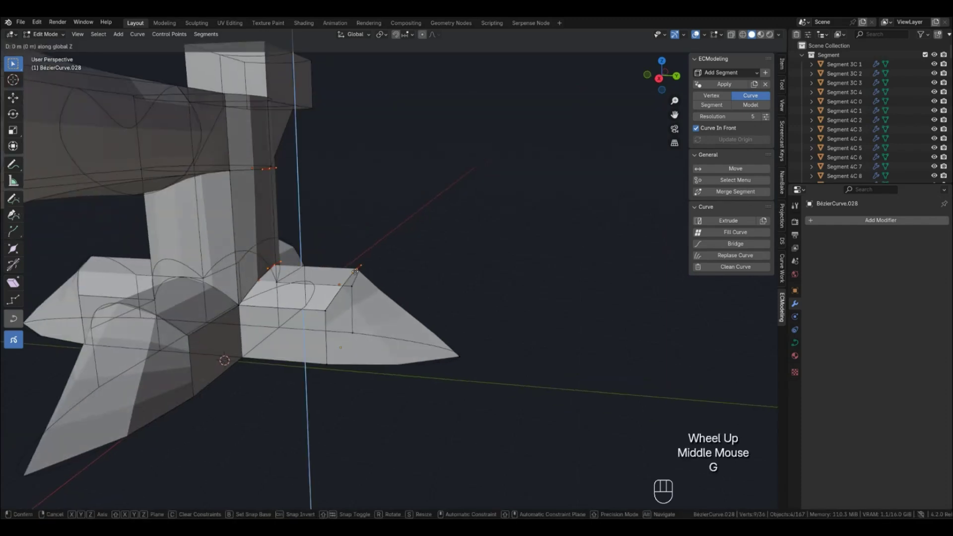
{"action": "left_click", "coordinate": [361, 252]}
{"action": "key", "text": "g"}
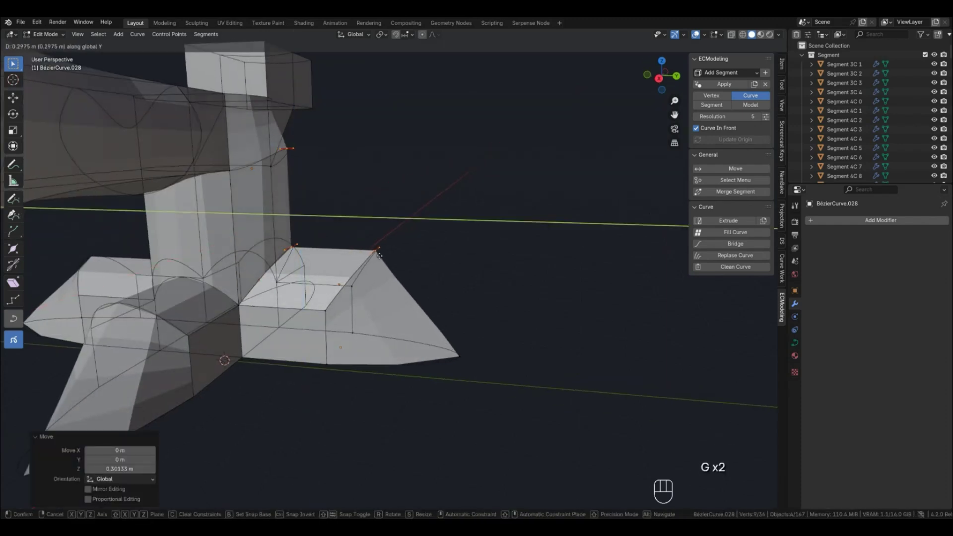
{"action": "left_click", "coordinate": [401, 279]}
{"action": "middle_click_drag", "start_coordinate": [401, 279], "coordinate": [369, 270]}
{"action": "key", "text": "Tab"}
Step: Select the upper, lower and right joint curves for point editing
{"action": "left_click", "coordinate": [407, 294]}
{"action": "key", "text": "2"}
{"action": "left_click", "coordinate": [304, 255], "text": "shift"}
{"action": "left_click", "coordinate": [282, 151], "text": "shift"}
{"action": "left_click", "coordinate": [282, 151]}
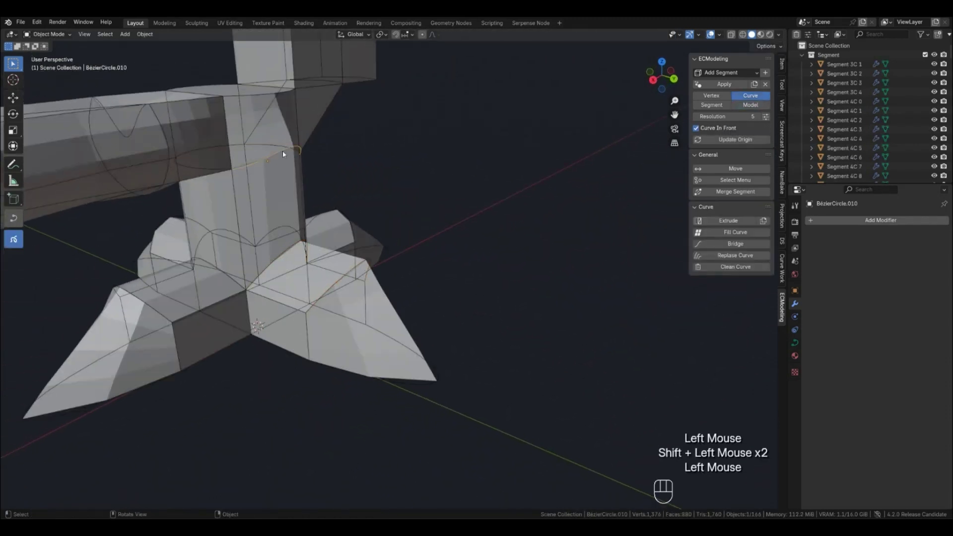
{"action": "left_click", "coordinate": [305, 251], "text": "shift"}
{"action": "left_click", "coordinate": [353, 272], "text": "shift"}
{"action": "key", "text": "alt+c"}
Step: Give the joint points sharp Vector handles, scale them down and nudge them along X and Z
{"action": "middle_click_drag", "start_coordinate": [399, 263], "coordinate": [447, 291]}
{"action": "left_click", "coordinate": [392, 288]}
{"action": "key", "text": "v"}
{"action": "left_click", "coordinate": [385, 301]}
{"action": "key", "text": "s"}
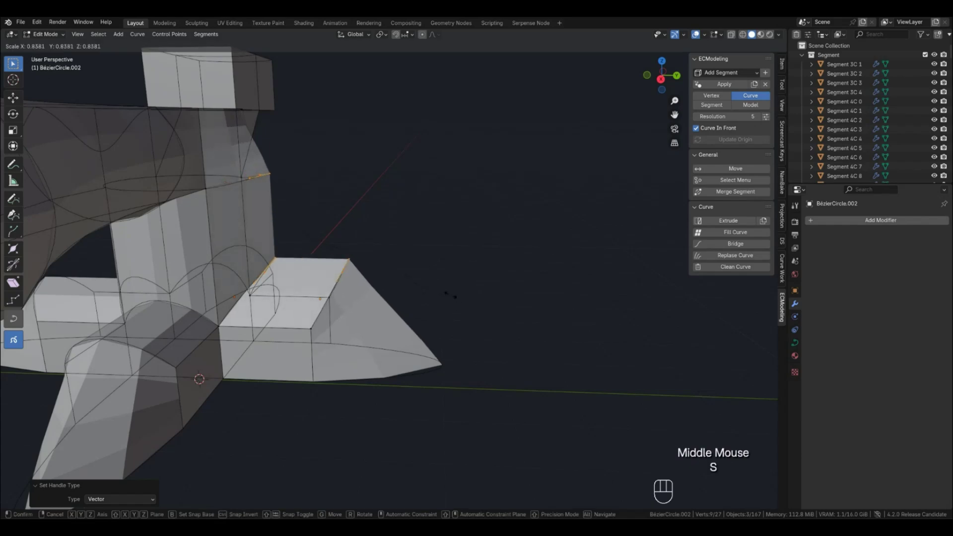
{"action": "left_click", "coordinate": [441, 284]}
{"action": "key", "text": "g"}
{"action": "left_click", "coordinate": [448, 285]}
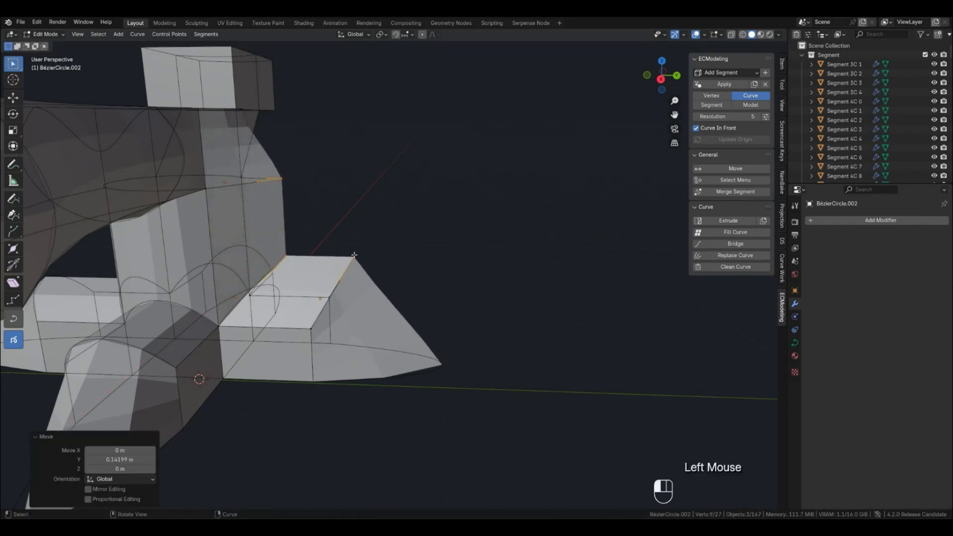
{"action": "middle_click_drag", "start_coordinate": [449, 284], "coordinate": [187, 220]}
{"action": "key", "text": "g"}
{"action": "left_click", "coordinate": [412, 295]}
{"action": "key", "text": "Tab"}
Step: Show the smooth subdivided Curve Modeling model with its wireframe overlay
{"action": "left_click", "coordinate": [387, 301]}
{"action": "key", "text": "4"}
{"action": "left_click", "coordinate": [407, 323]}
{"action": "key", "text": "q"}
{"action": "left_click", "coordinate": [409, 326]}
{"action": "mouse_move", "coordinate": [409, 326]}
{"action": "middle_mouse_down"}
{"action": "mouse_move", "coordinate": [525, 315]}
{"action": "mouse_move", "coordinate": [447, 347]}
{"action": "mouse_move", "coordinate": [454, 387]}
{"action": "mouse_move", "coordinate": [423, 335]}
{"action": "middle_mouse_up"}
{"action": "scroll", "coordinate": [447, 348], "scroll_direction": "down", "scroll_amount": 2}
{"action": "scroll", "coordinate": [437, 357], "scroll_direction": "up", "scroll_amount": 5}
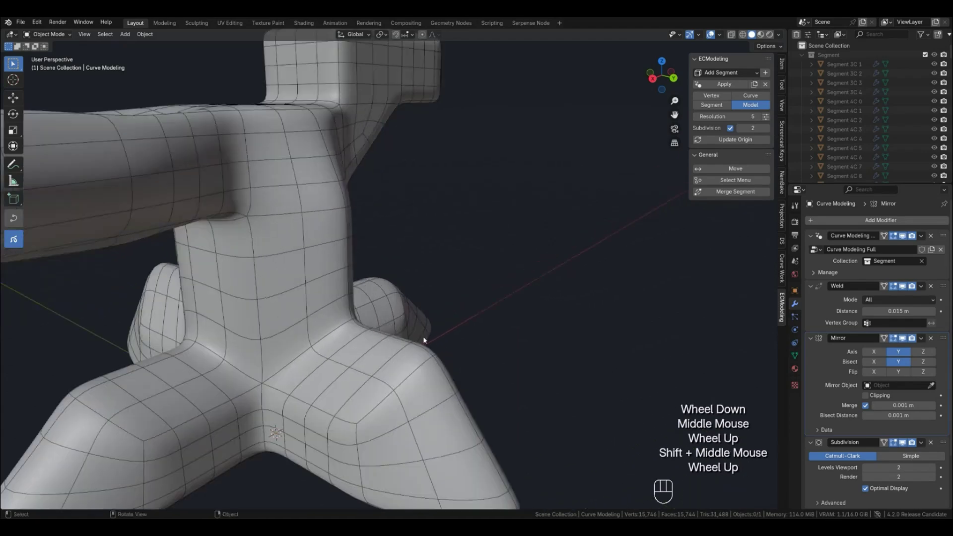
{"action": "key", "text": "2"}
{"action": "left_click", "coordinate": [415, 372]}
{"action": "left_click", "coordinate": [415, 371], "text": "shift"}
{"action": "left_click", "coordinate": [344, 273], "text": "shift"}
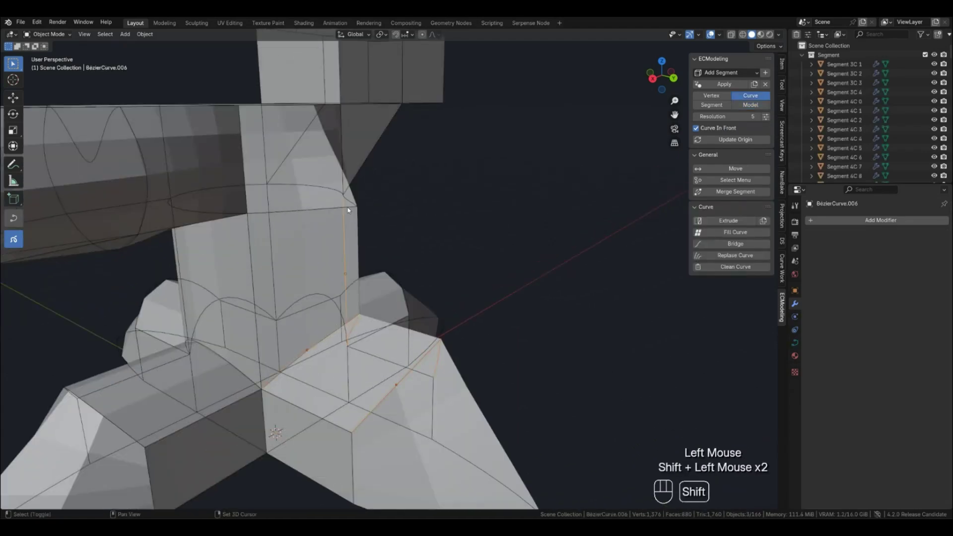
{"action": "left_click", "coordinate": [341, 209]}
{"action": "left_click", "coordinate": [325, 216]}
{"action": "left_click", "coordinate": [343, 330], "text": "shift"}
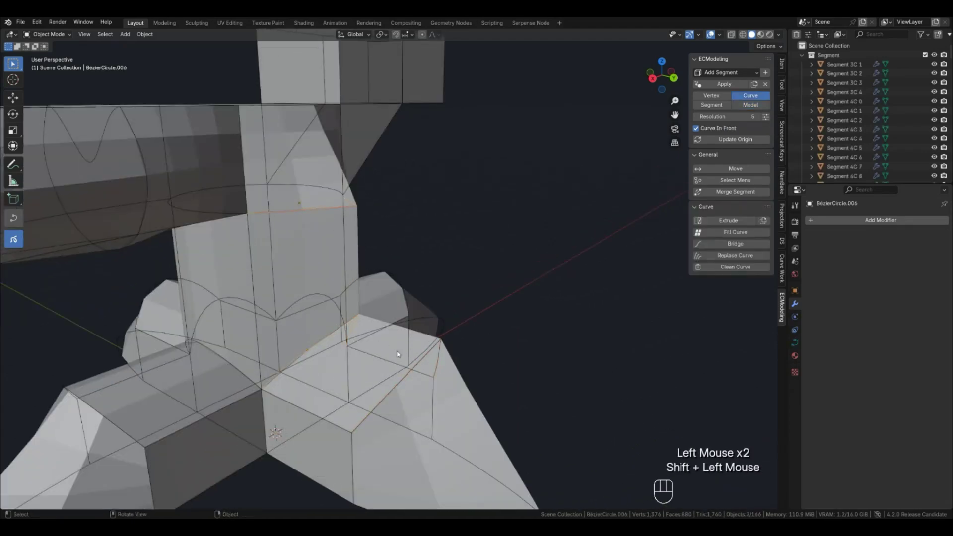
{"action": "left_click", "coordinate": [439, 372], "text": "shift"}
{"action": "middle_click_drag", "start_coordinate": [439, 372], "coordinate": [432, 378]}
{"action": "middle_click_drag", "start_coordinate": [432, 377], "coordinate": [415, 121], "text": "shift"}
{"action": "key", "text": "Tab"}
{"action": "left_click_drag", "start_coordinate": [415, 119], "coordinate": [460, 323]}
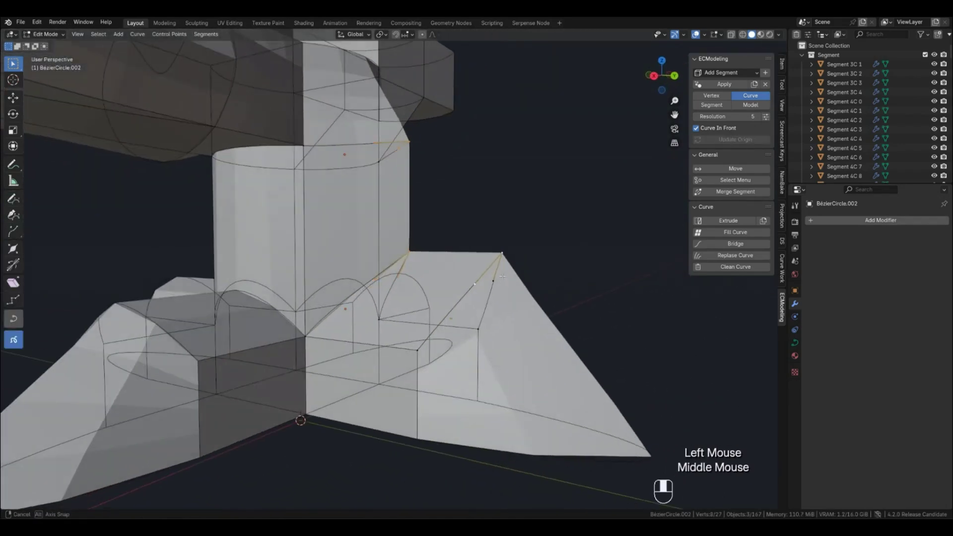
{"action": "key", "text": "Tab"}
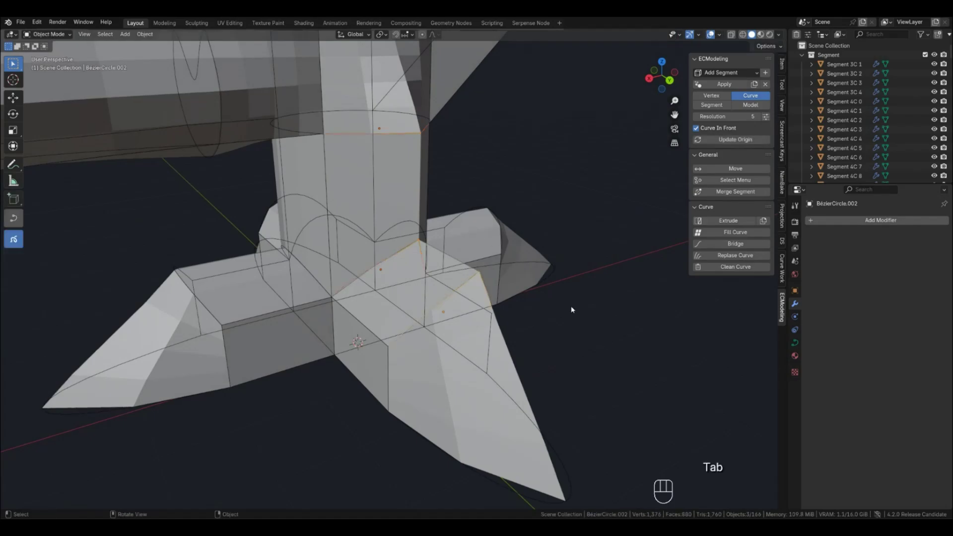